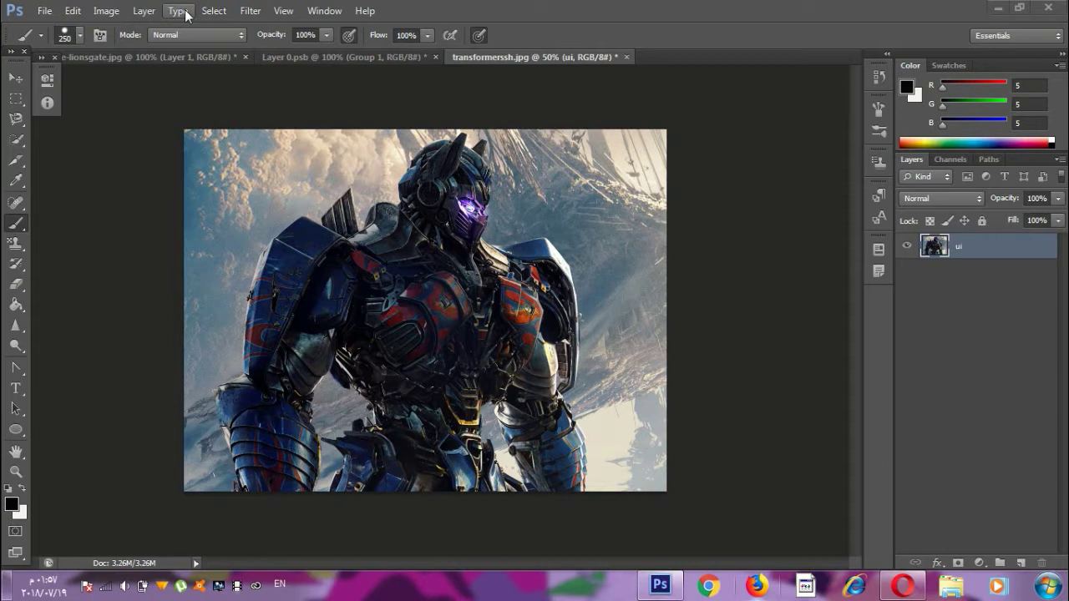
Step: Create a new Layer 1 with colour tag None and Normal blend mode
{"action": "left_click", "coordinate": [146, 10]}
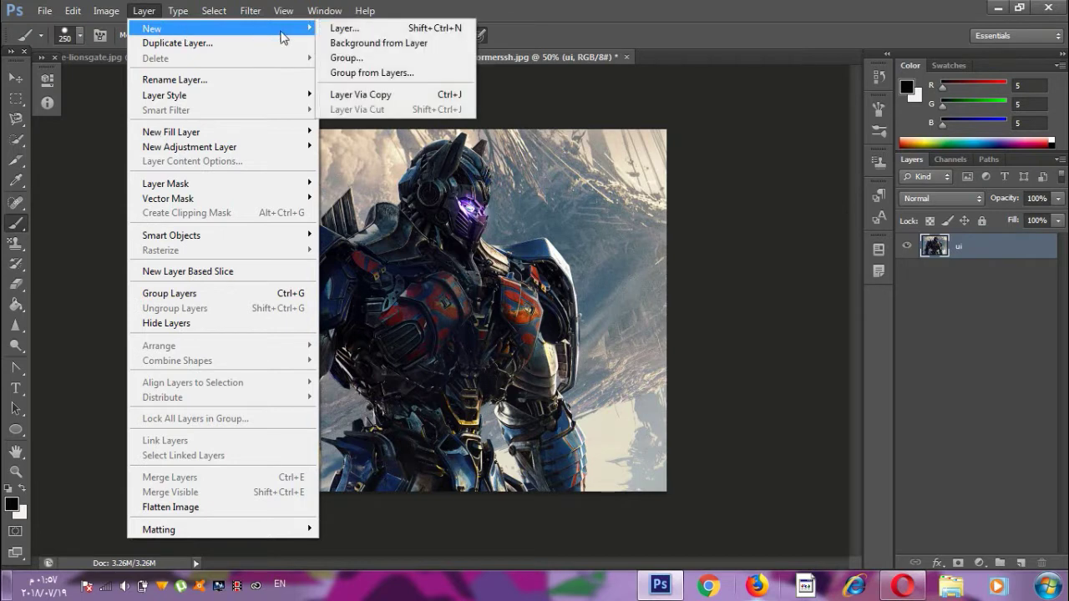
{"action": "mouse_move", "coordinate": [222, 28]}
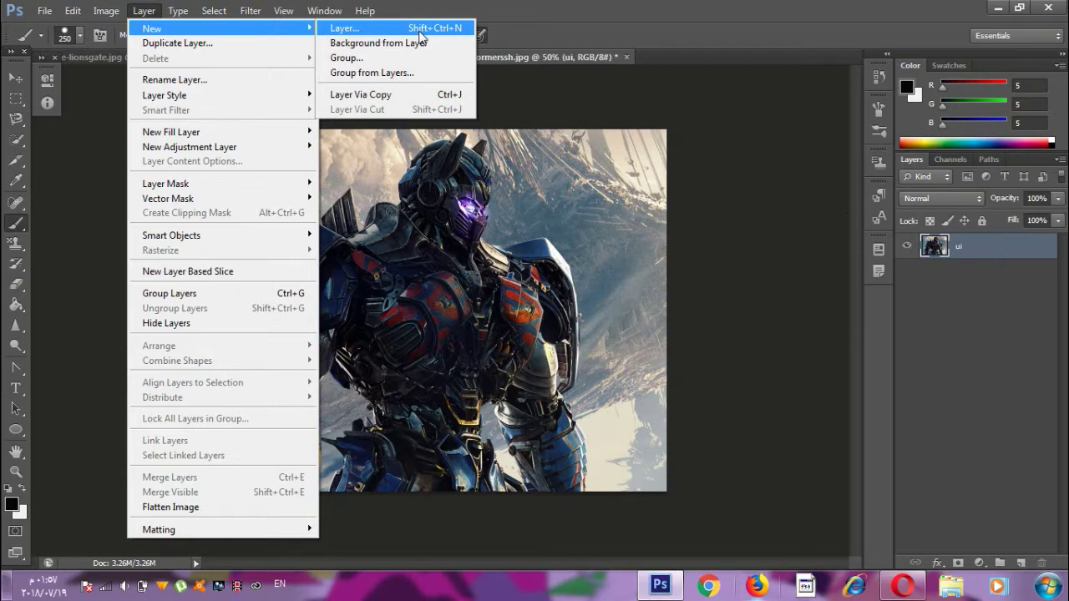
{"action": "left_click", "coordinate": [420, 30]}
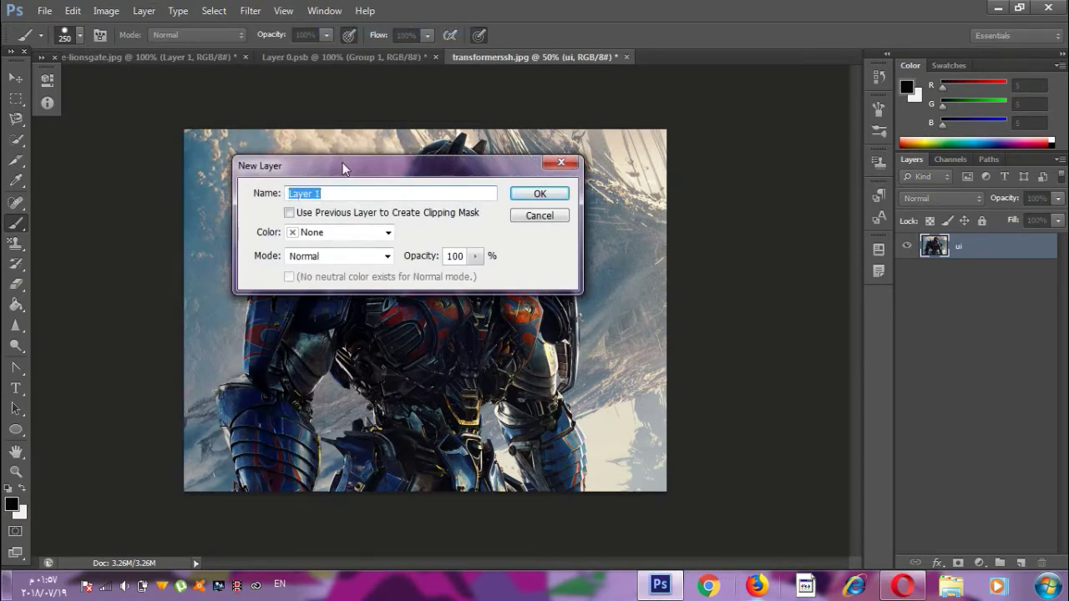
{"action": "left_click_drag", "start_coordinate": [345, 165], "coordinate": [620, 98]}
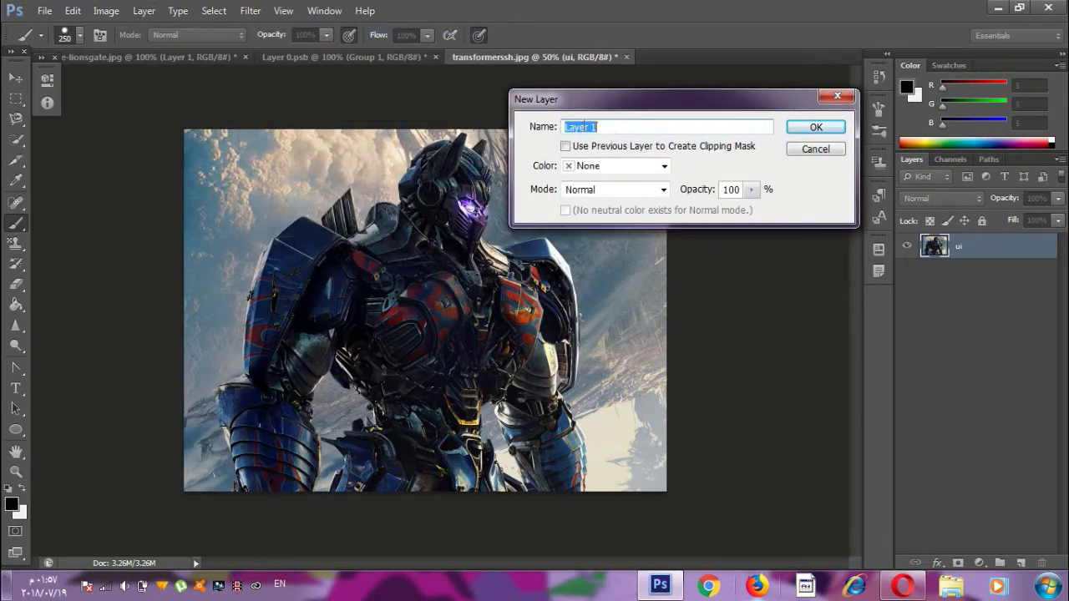
{"action": "left_click", "coordinate": [644, 167]}
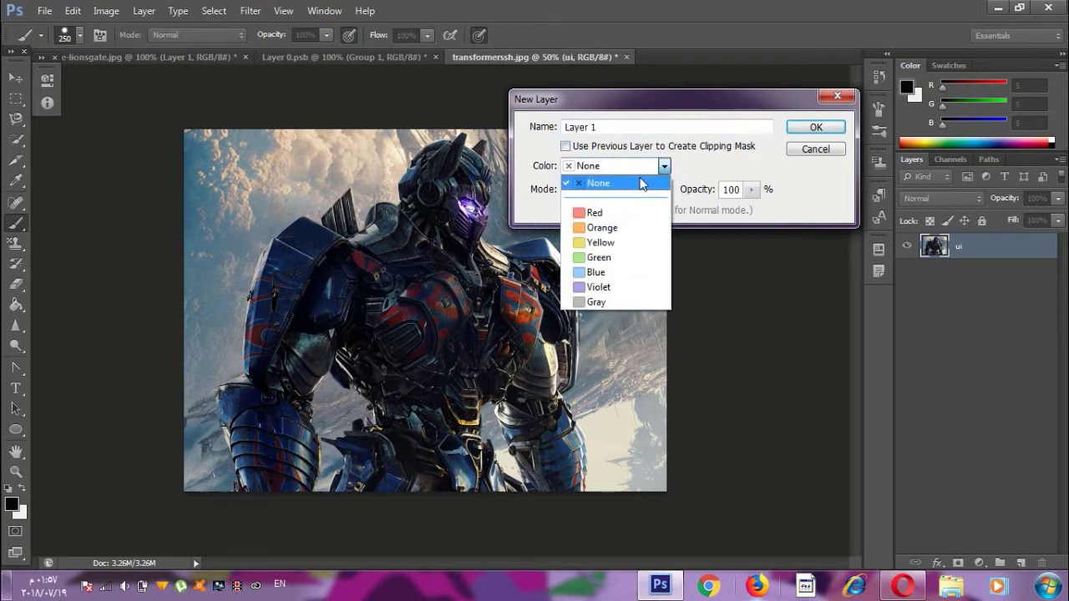
{"action": "left_click", "coordinate": [664, 167]}
{"action": "left_click", "coordinate": [662, 190]}
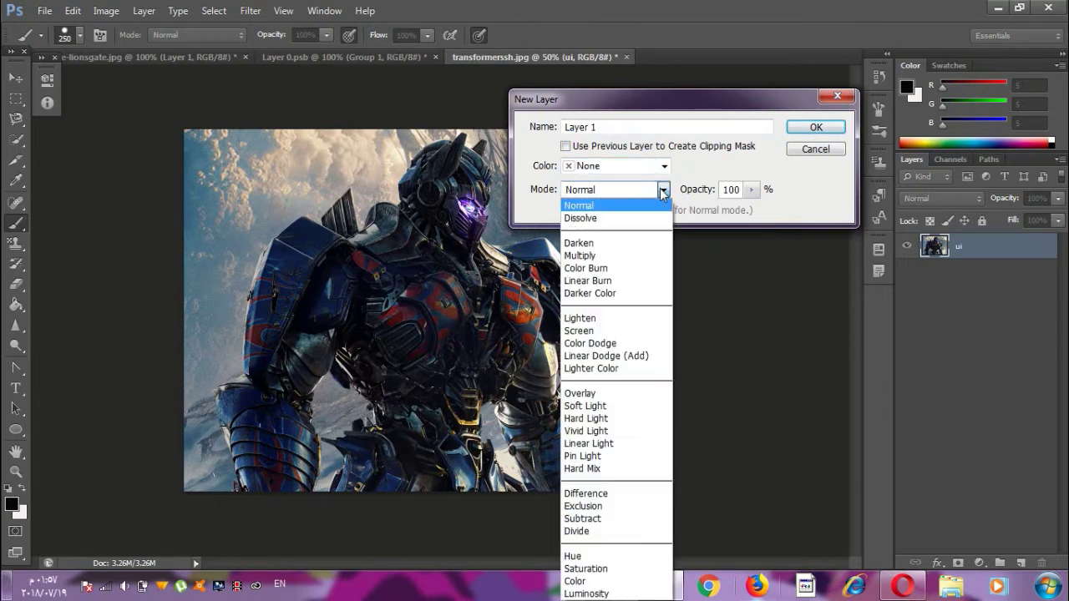
{"action": "left_click", "coordinate": [662, 190]}
{"action": "left_click", "coordinate": [751, 189]}
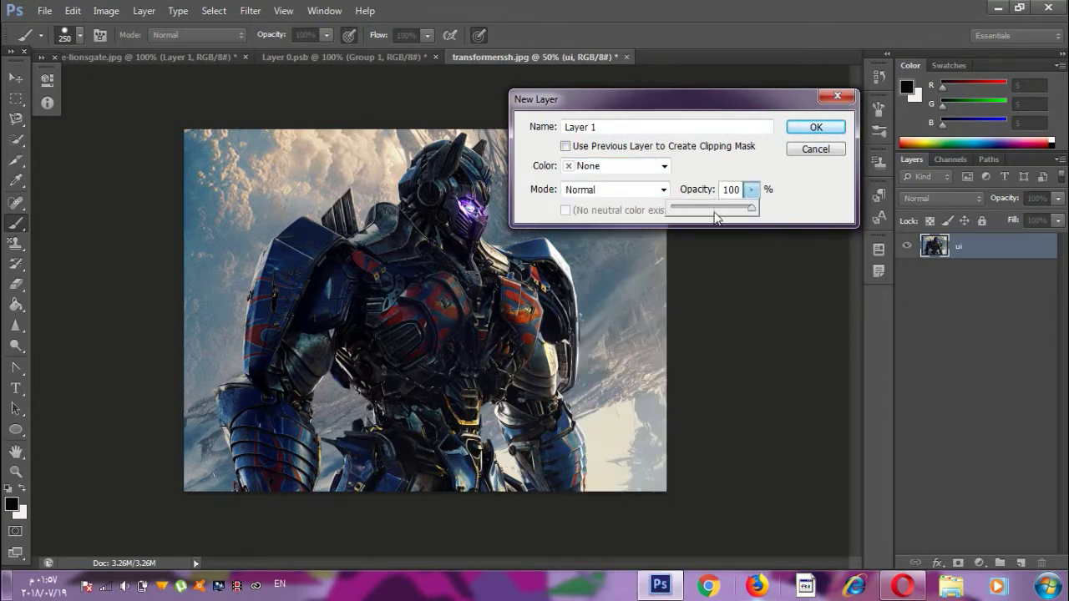
{"action": "left_click", "coordinate": [814, 127]}
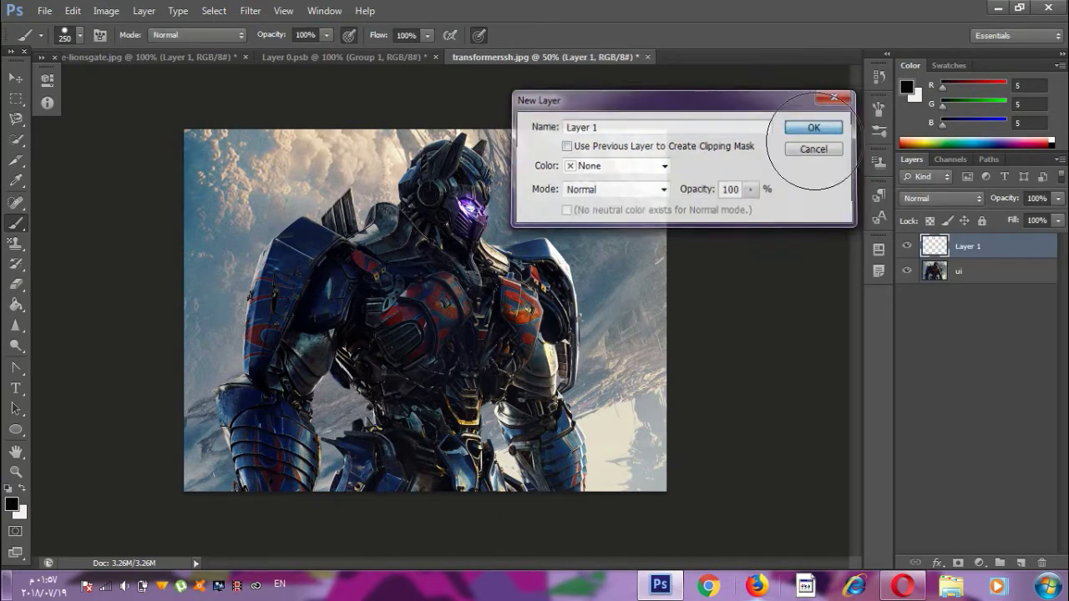
Step: Toggle the ui layer's visibility, add two empty layers, and merge them into ui
{"action": "left_click", "coordinate": [907, 271]}
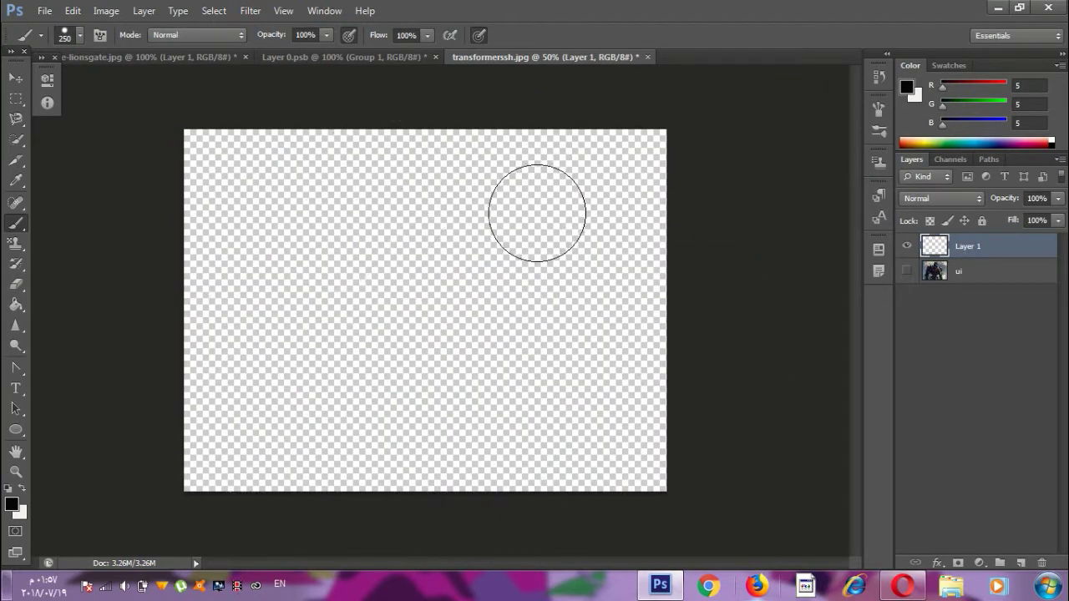
{"action": "left_click", "coordinate": [907, 271]}
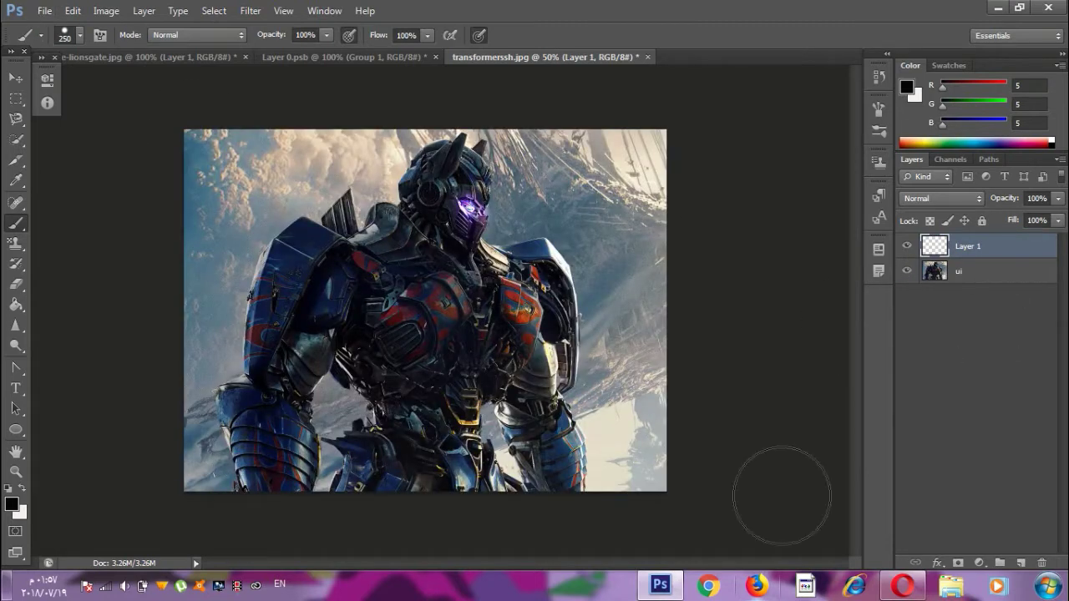
{"action": "left_click", "coordinate": [1020, 563]}
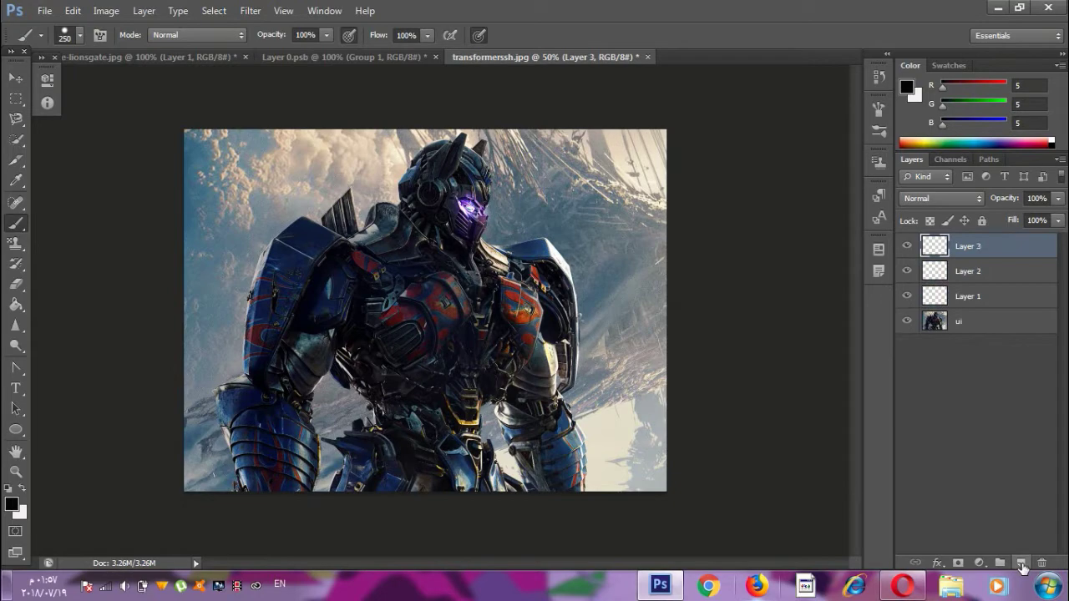
{"action": "left_click", "coordinate": [1020, 563]}
{"action": "right_click", "coordinate": [978, 246]}
{"action": "left_click", "coordinate": [801, 395]}
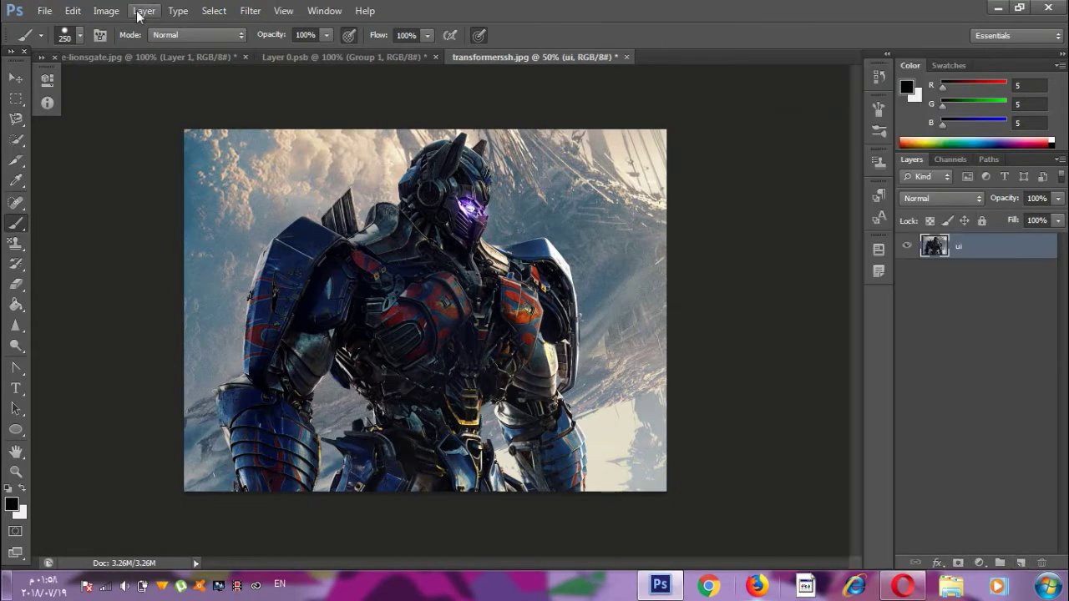
Step: Convert the ui layer into the locked Background, then cancel a Duplicate Layer attempt
{"action": "left_click", "coordinate": [144, 10]}
{"action": "mouse_move", "coordinate": [218, 28]}
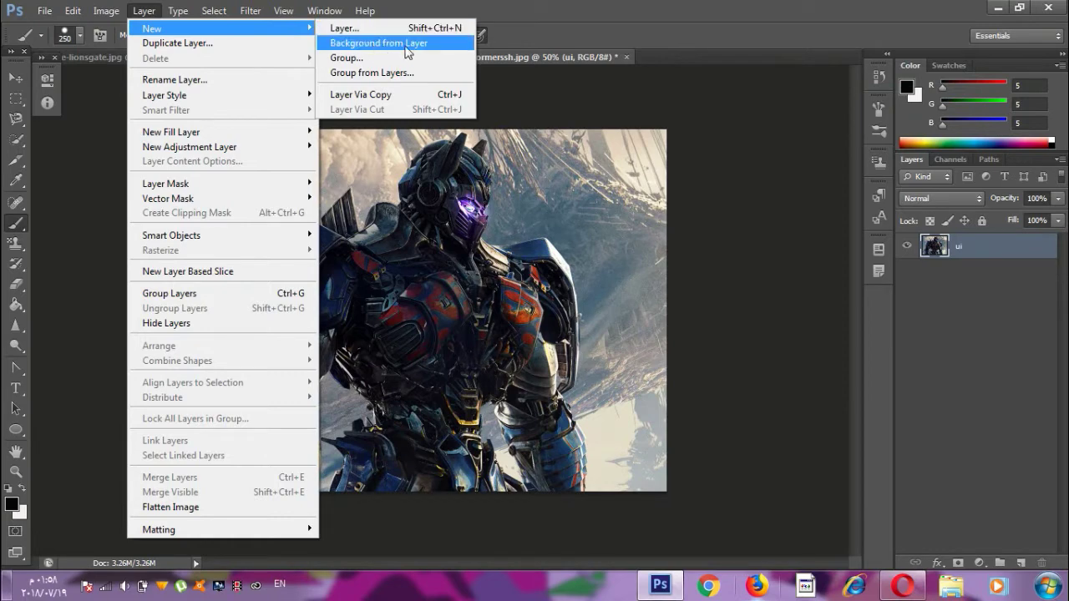
{"action": "left_click", "coordinate": [405, 45]}
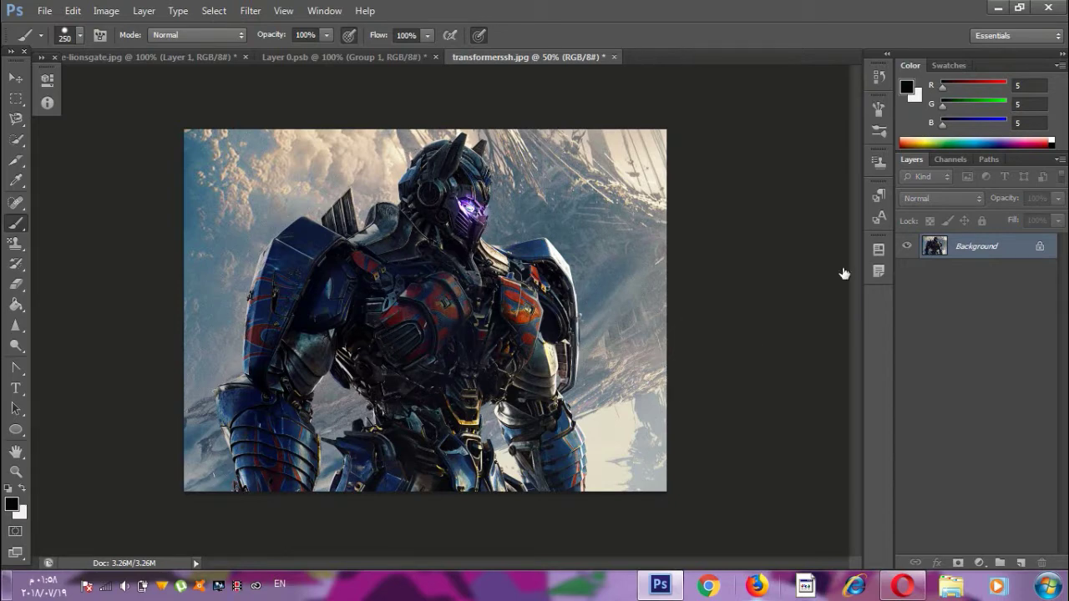
{"action": "left_click", "coordinate": [144, 11]}
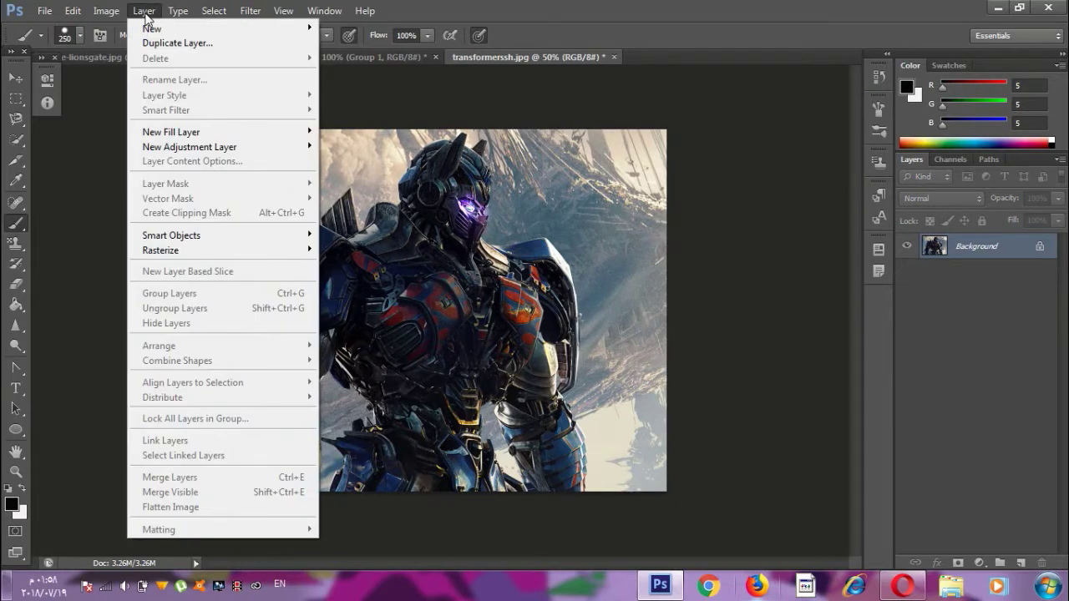
{"action": "left_click", "coordinate": [178, 42]}
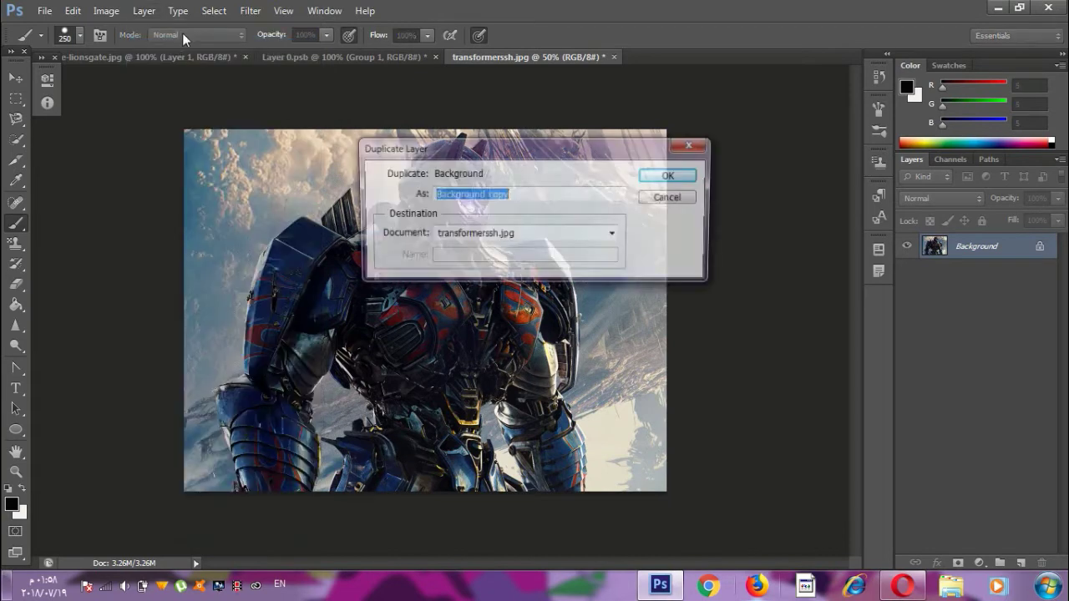
{"action": "left_click", "coordinate": [688, 147]}
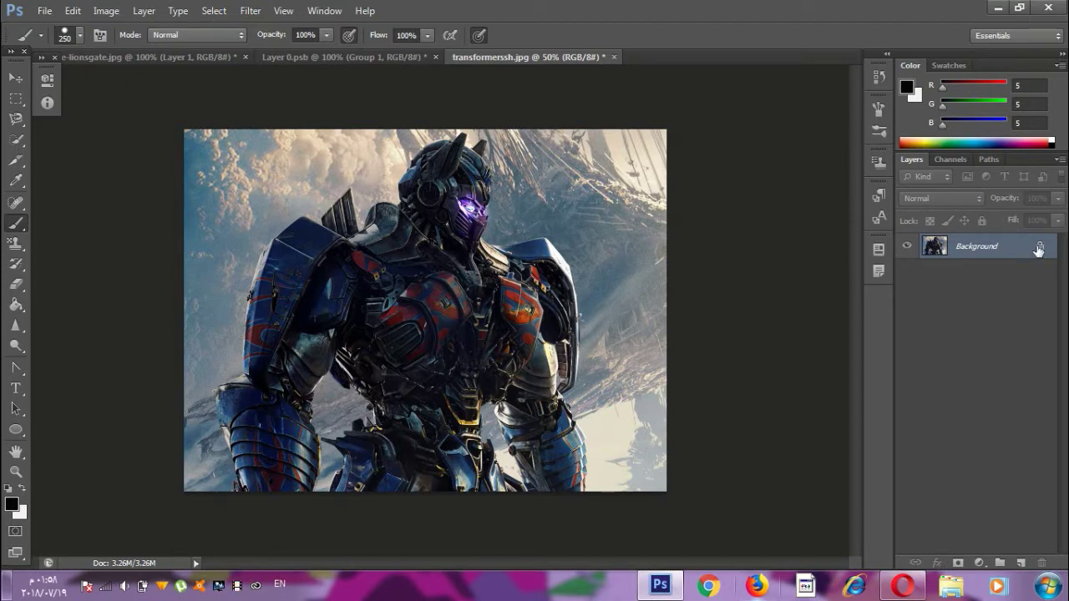
Step: Unlock the Background as Layer 0 and create a new Group 1
{"action": "double_click", "coordinate": [1038, 249]}
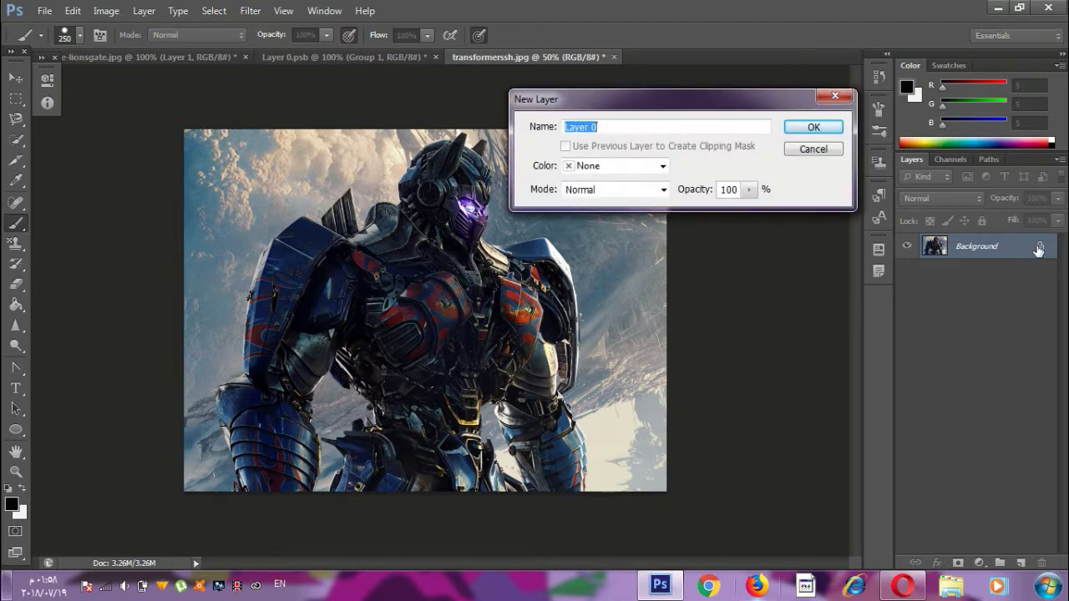
{"action": "left_click", "coordinate": [813, 130]}
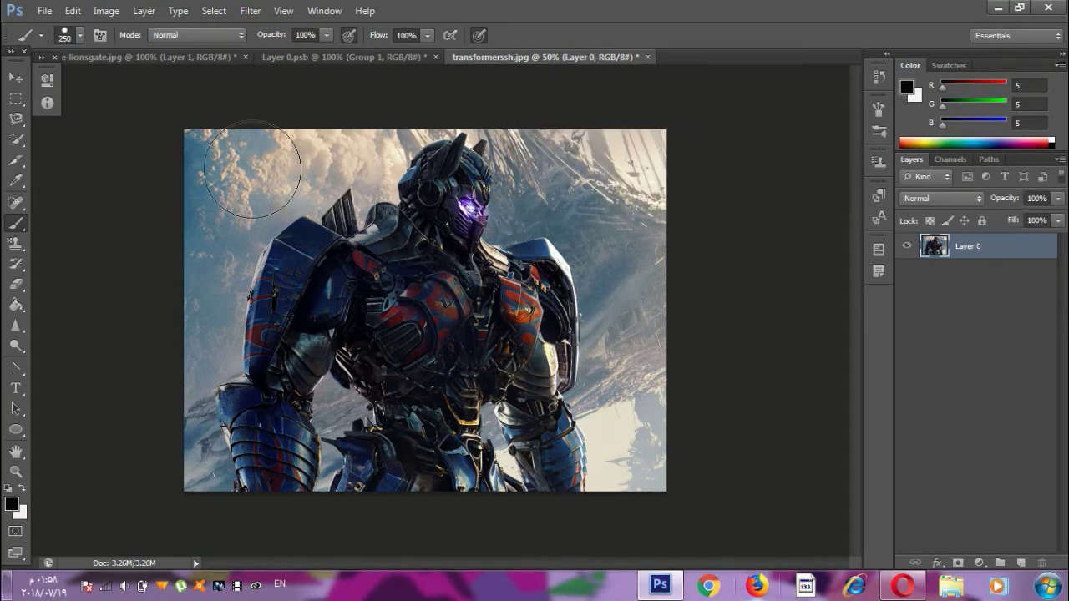
{"action": "left_click", "coordinate": [142, 12]}
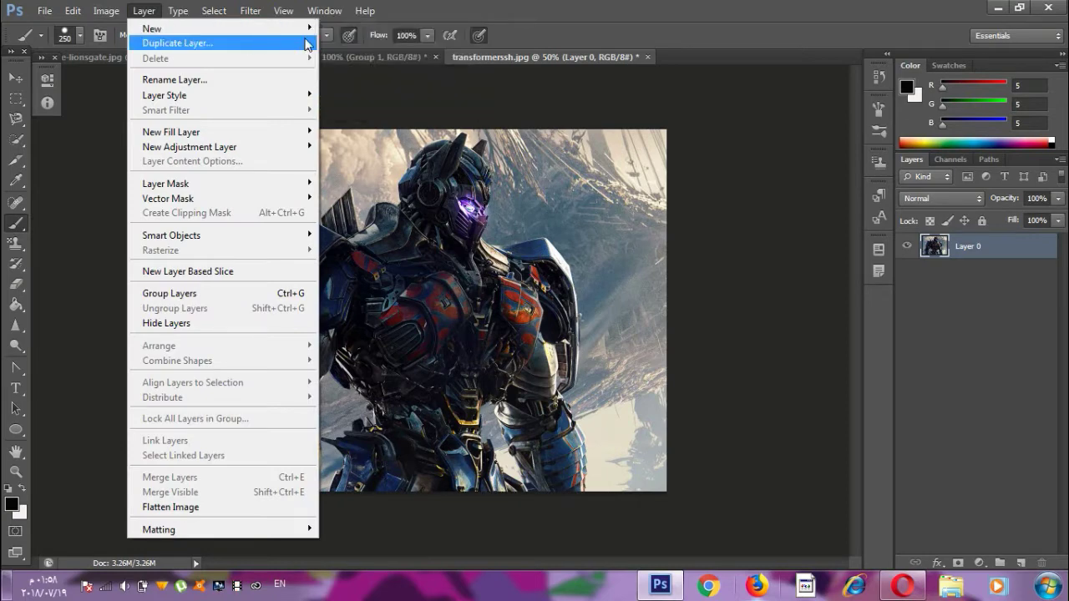
{"action": "mouse_move", "coordinate": [218, 28]}
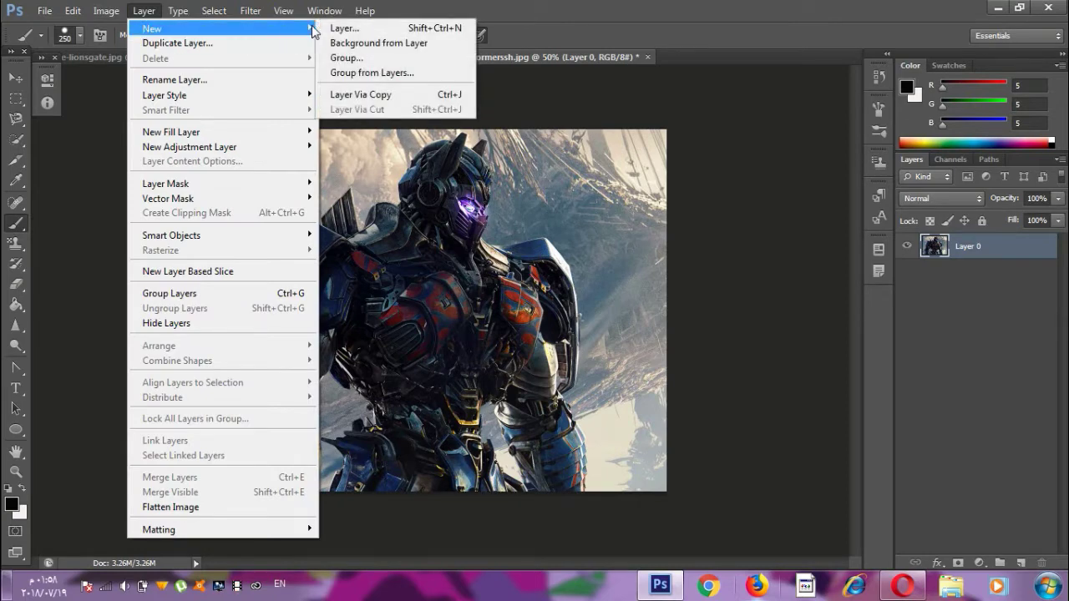
{"action": "left_click", "coordinate": [343, 57]}
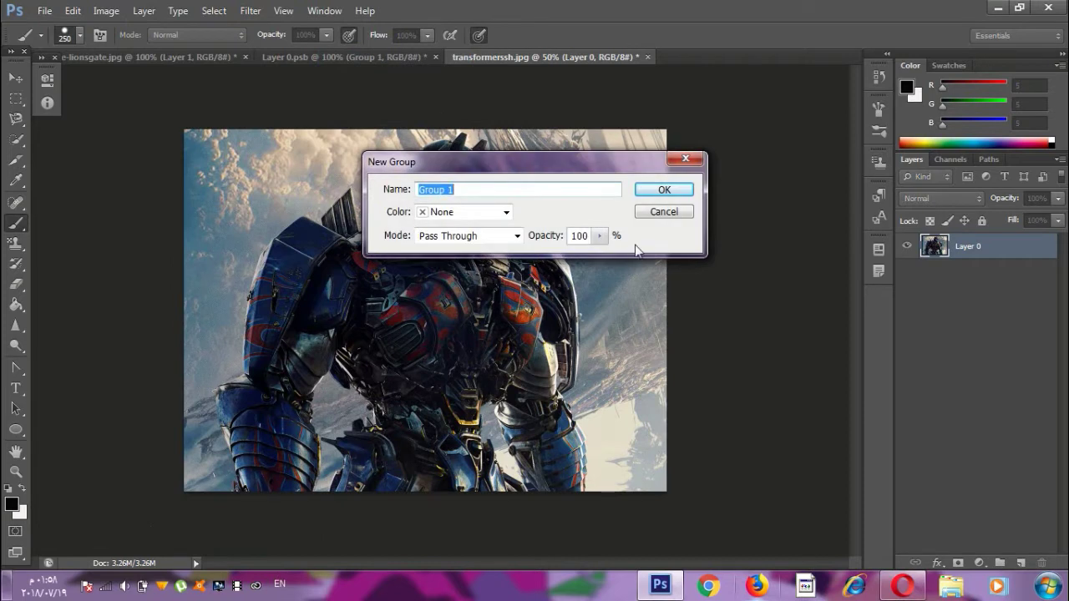
{"action": "left_click", "coordinate": [659, 191]}
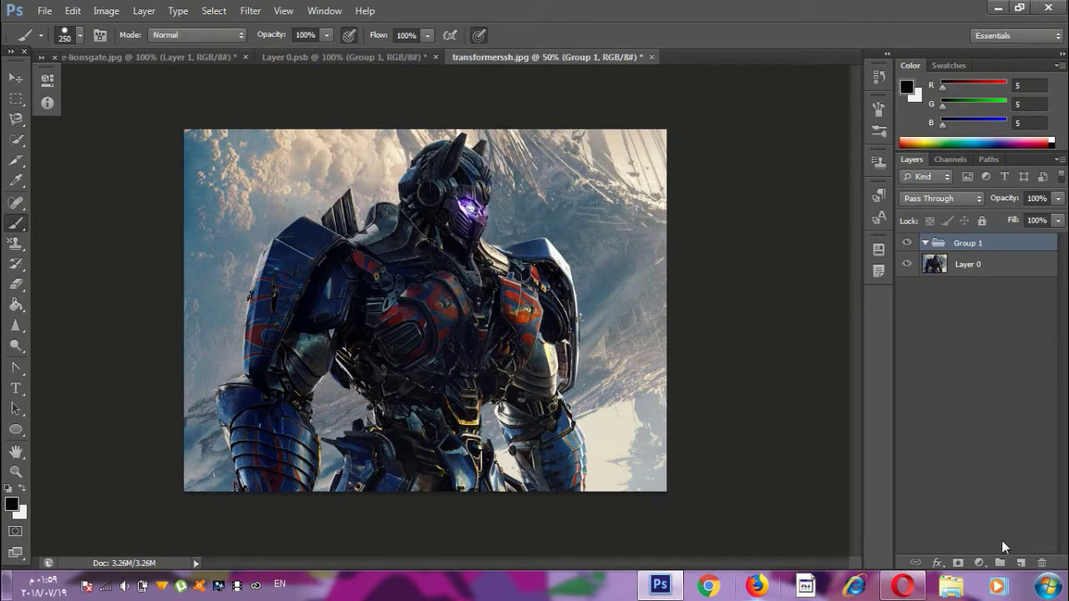
Step: Fill Group 1 with empty layers Layer 1–7, expanding and collapsing it to check
{"action": "left_click", "coordinate": [1020, 564]}
{"action": "left_click", "coordinate": [1020, 563]}
{"action": "left_click", "coordinate": [1021, 564]}
{"action": "left_click", "coordinate": [1021, 564]}
{"action": "left_click", "coordinate": [1020, 564]}
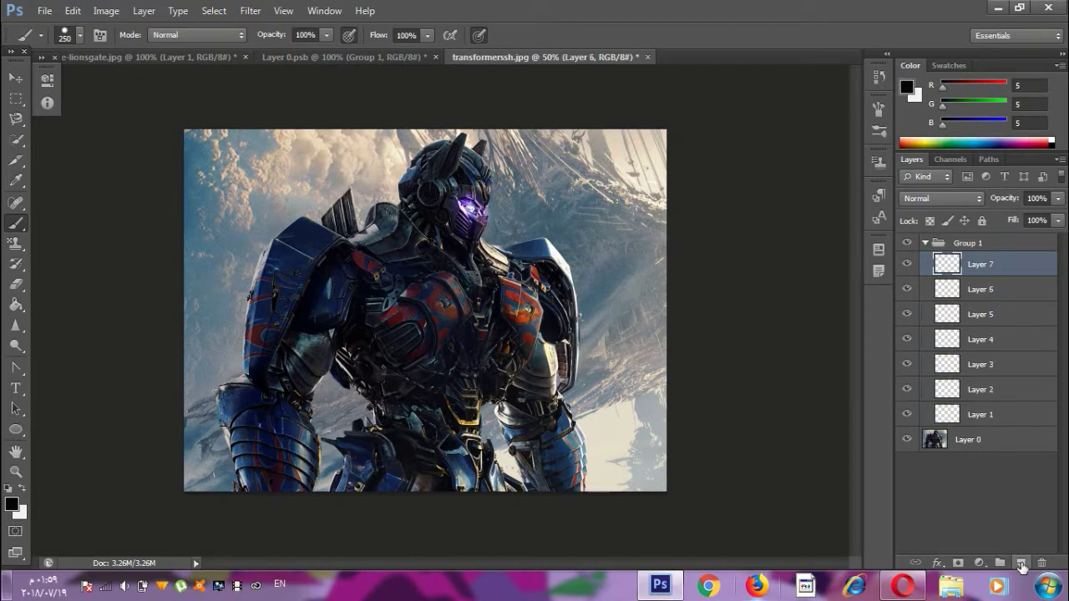
{"action": "left_click", "coordinate": [925, 243]}
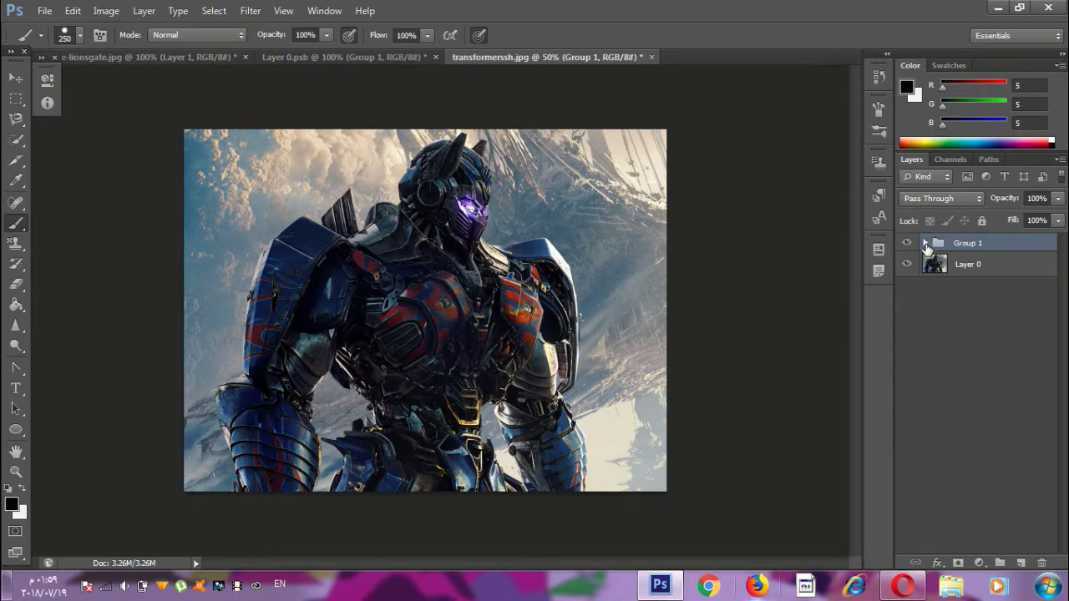
{"action": "left_click", "coordinate": [925, 244]}
{"action": "left_click", "coordinate": [926, 243]}
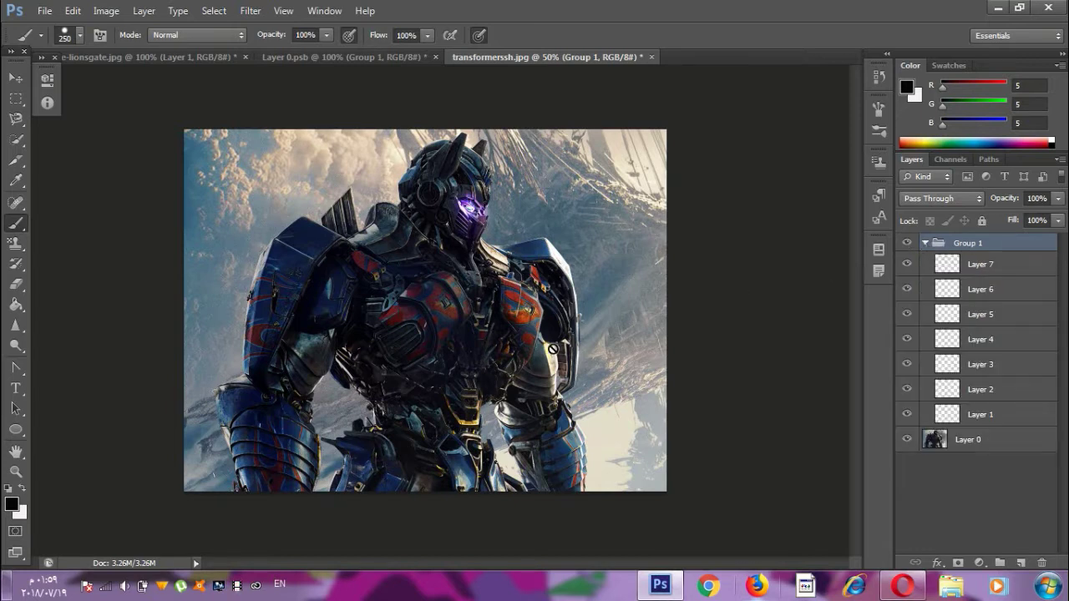
{"action": "left_click", "coordinate": [925, 243]}
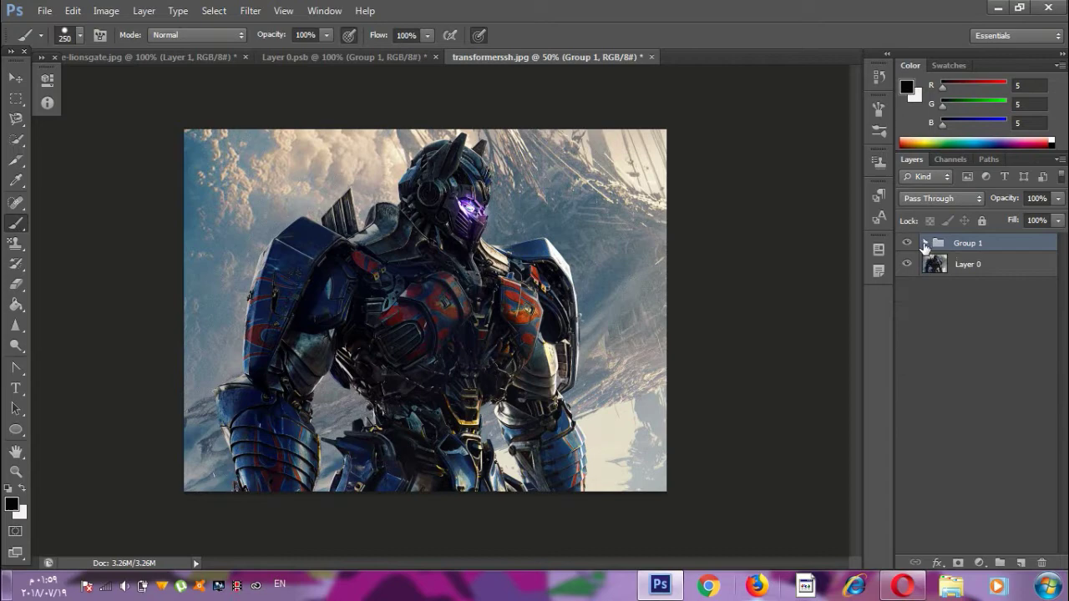
Step: Quick-select the robot's head and neck, dismiss an error, and make Layer 0 active
{"action": "left_click", "coordinate": [138, 9]}
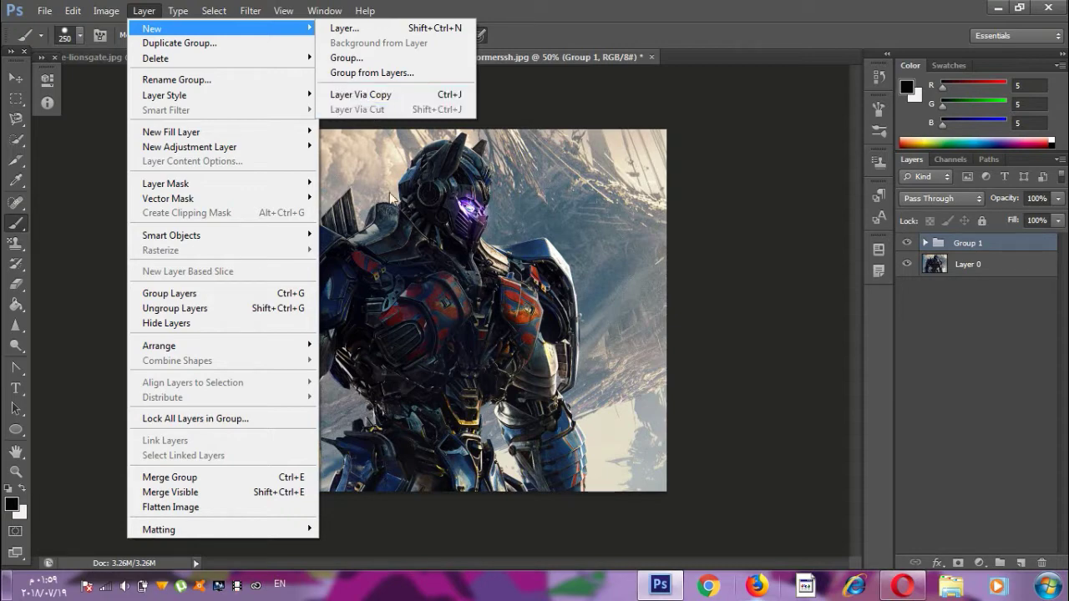
{"action": "left_click", "coordinate": [16, 140]}
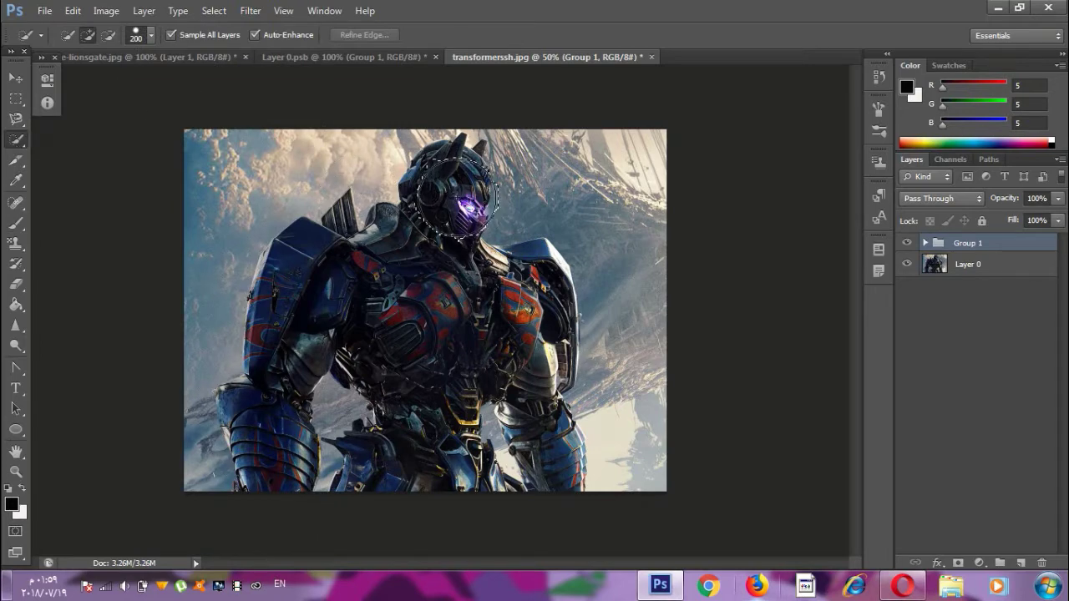
{"action": "left_click_drag", "start_coordinate": [457, 198], "coordinate": [442, 234]}
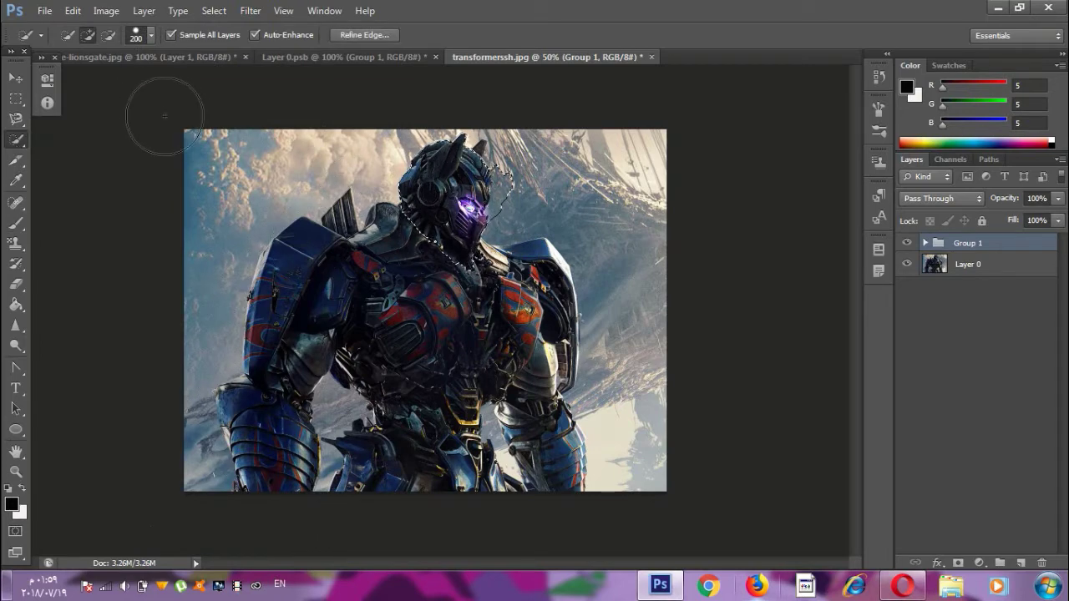
{"action": "left_click", "coordinate": [142, 10]}
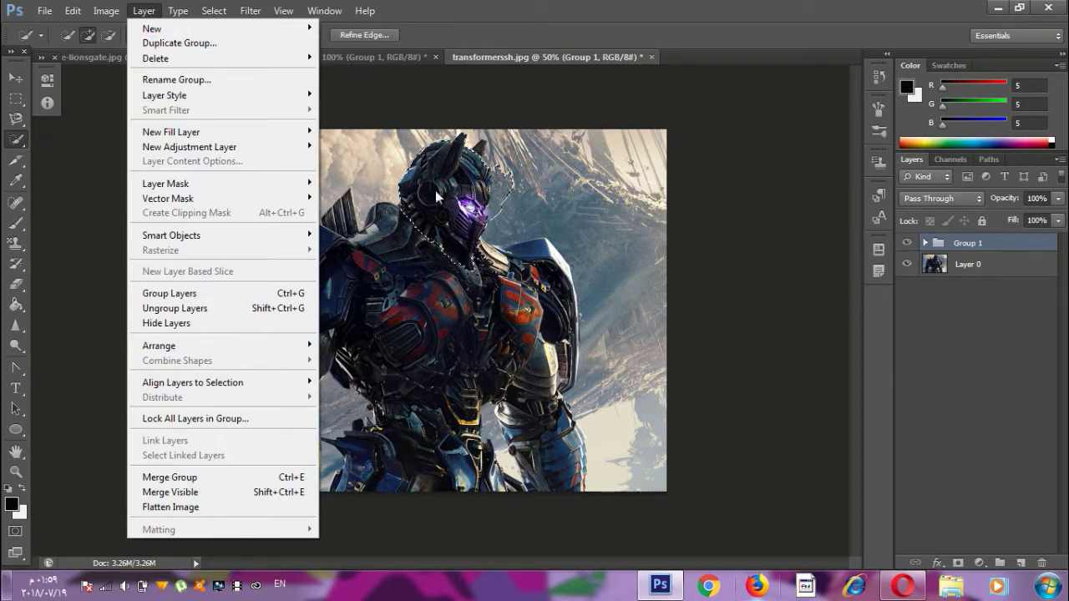
{"action": "left_click", "coordinate": [461, 210]}
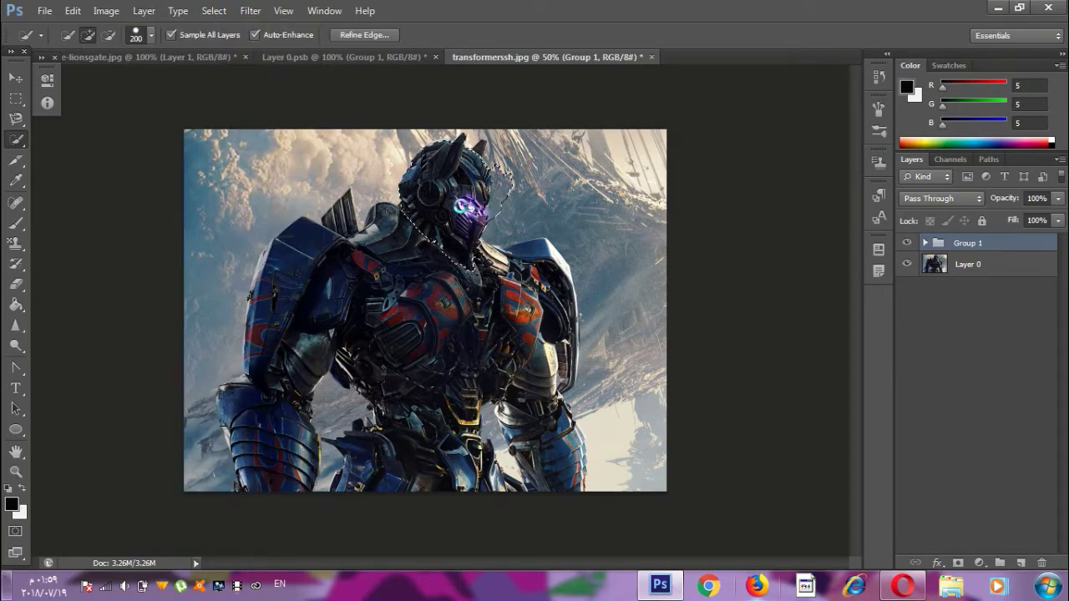
{"action": "left_click", "coordinate": [477, 220]}
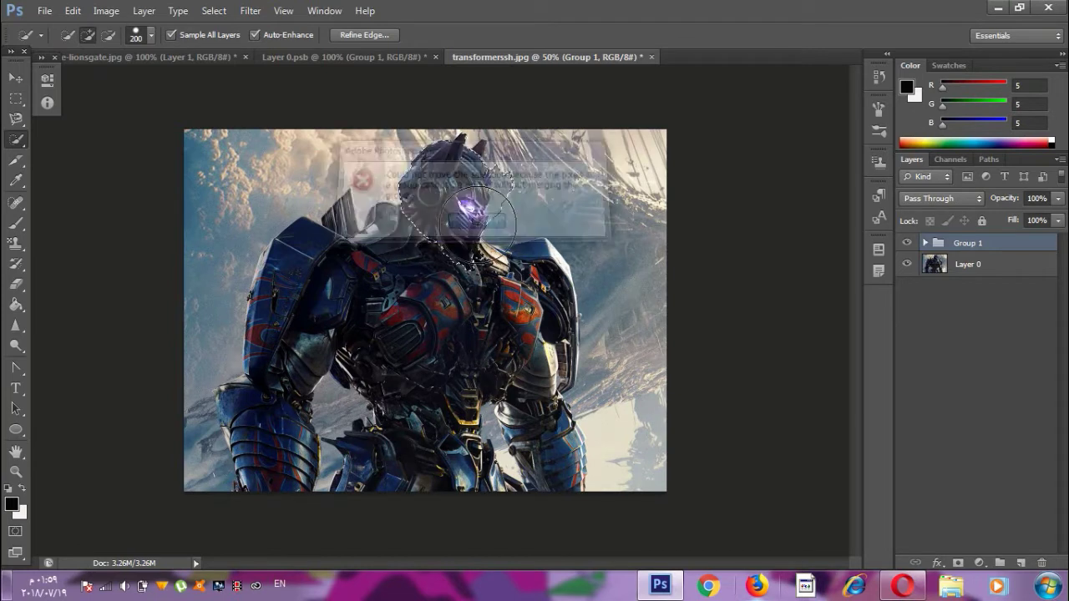
{"action": "left_click", "coordinate": [956, 266]}
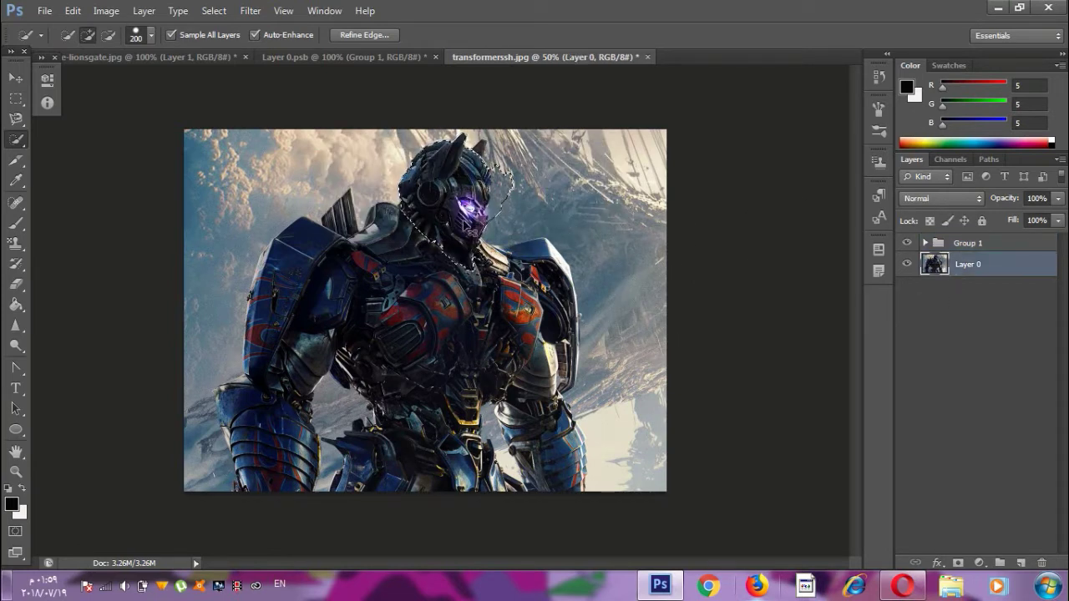
Step: Cut the selected head onto new Layer 8 with Layer Via Cut and hide Layer 0
{"action": "left_click", "coordinate": [104, 11]}
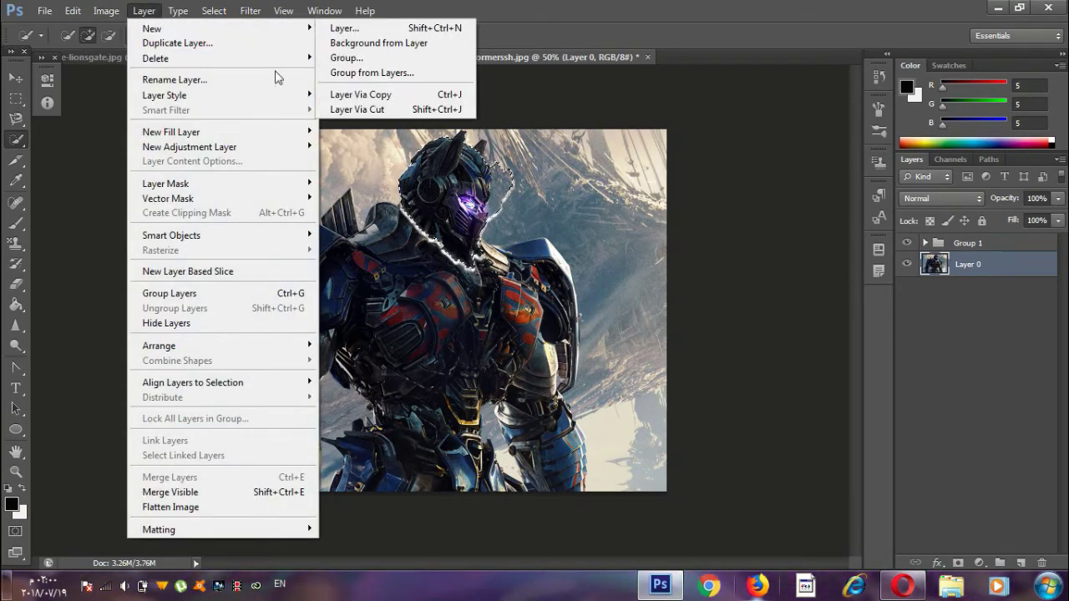
{"action": "mouse_move", "coordinate": [152, 28]}
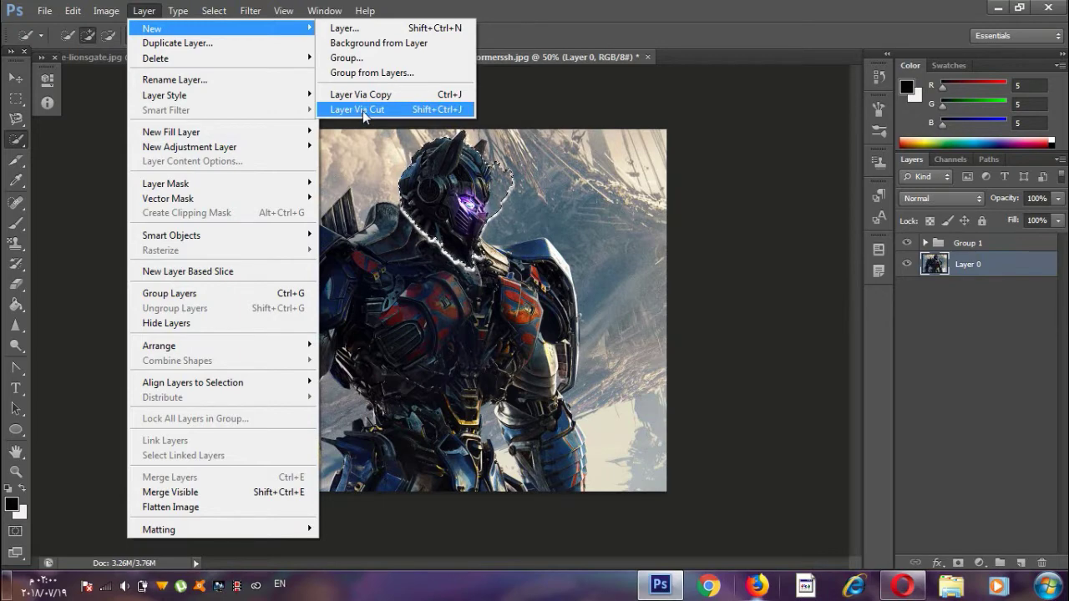
{"action": "left_click", "coordinate": [364, 111]}
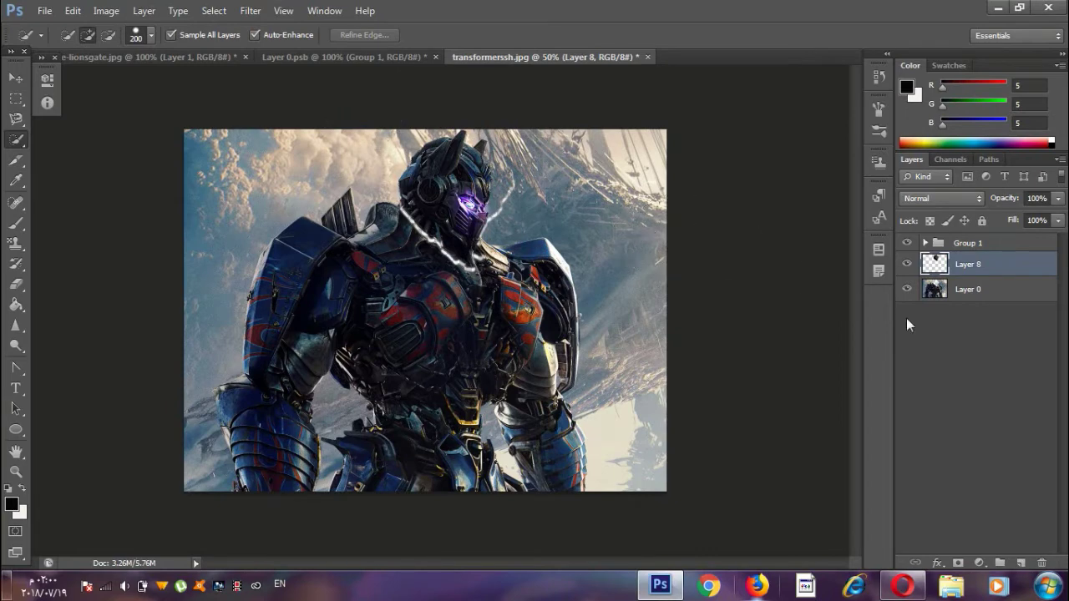
{"action": "left_click", "coordinate": [906, 289]}
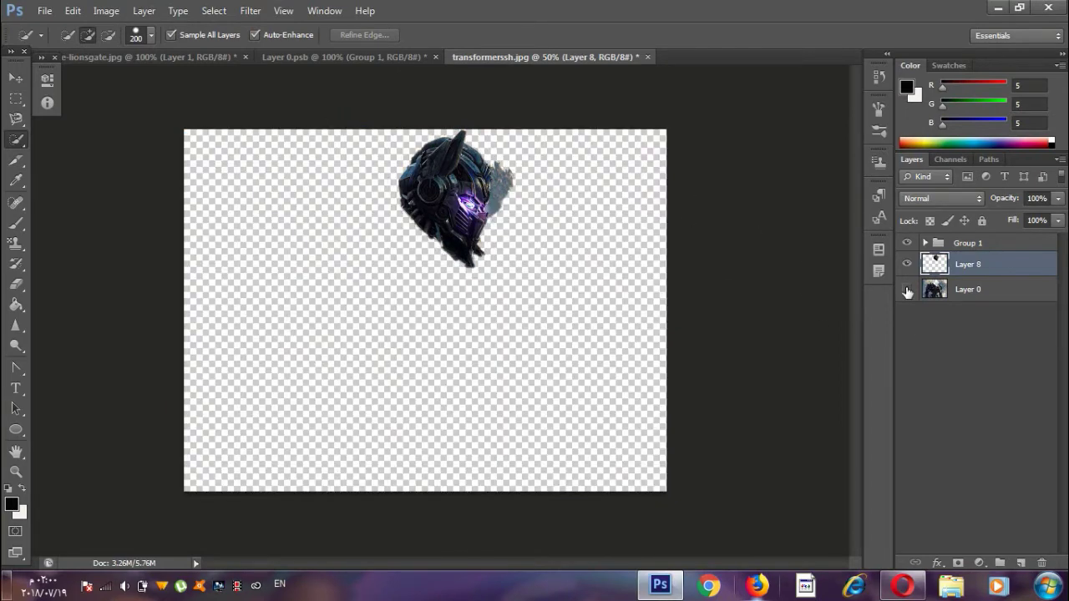
{"action": "left_click", "coordinate": [147, 11]}
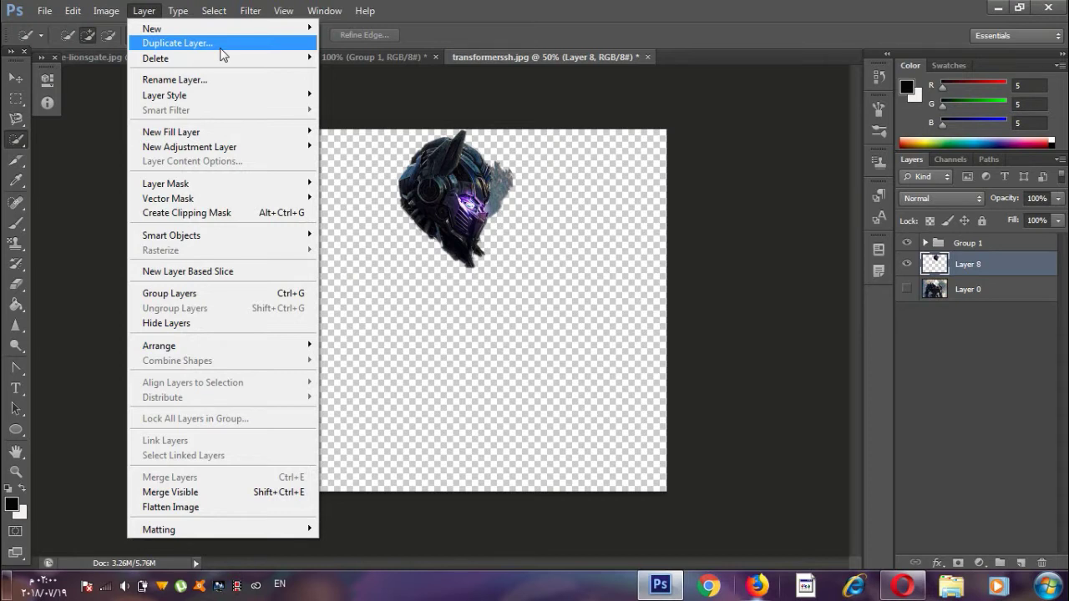
{"action": "left_click", "coordinate": [223, 54]}
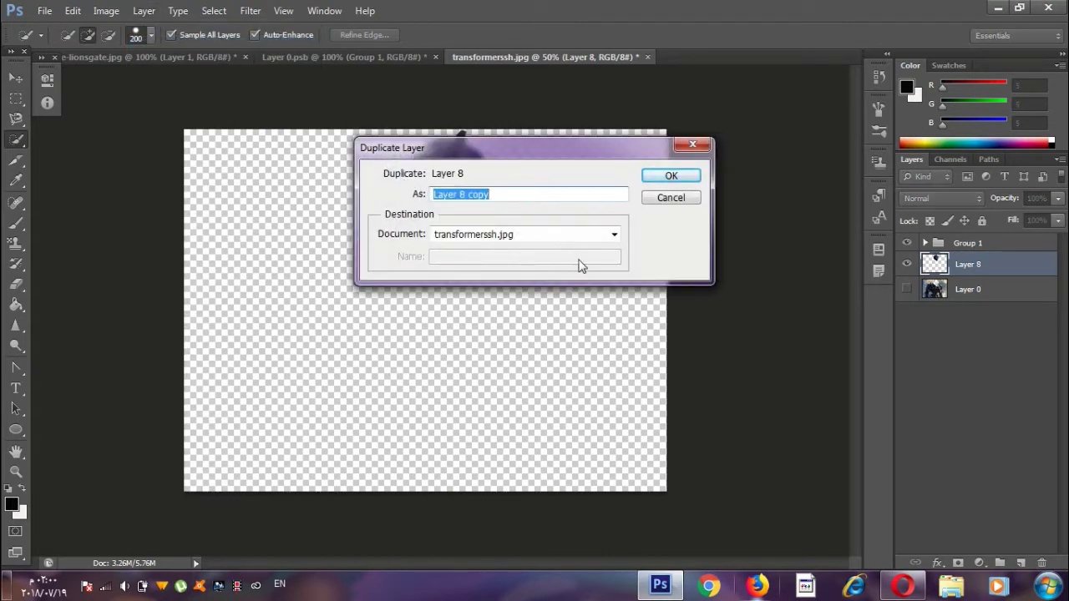
{"action": "left_click", "coordinate": [670, 175]}
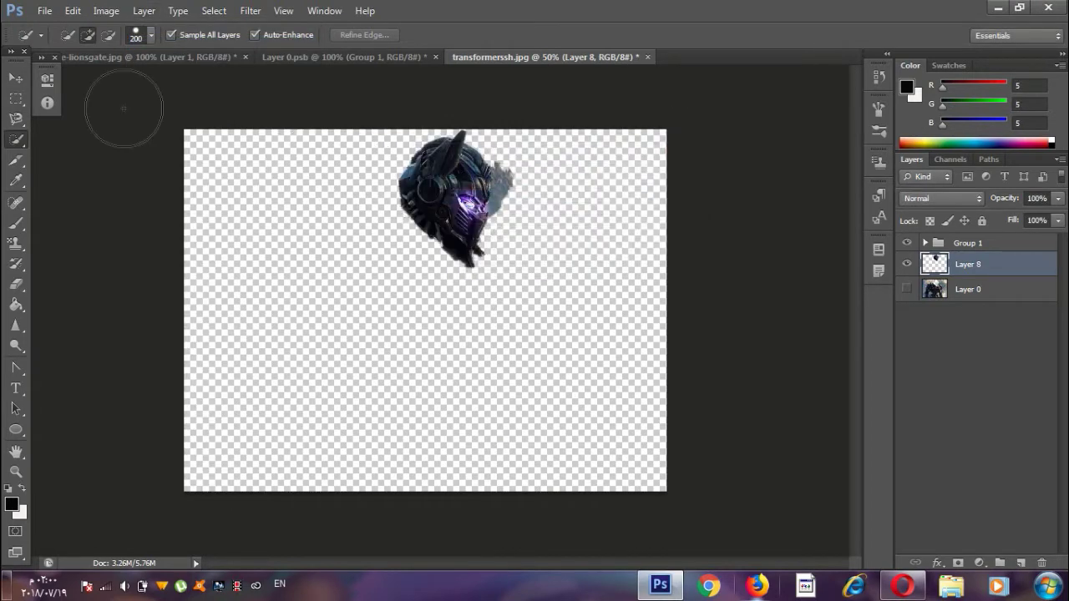
{"action": "left_click", "coordinate": [148, 10]}
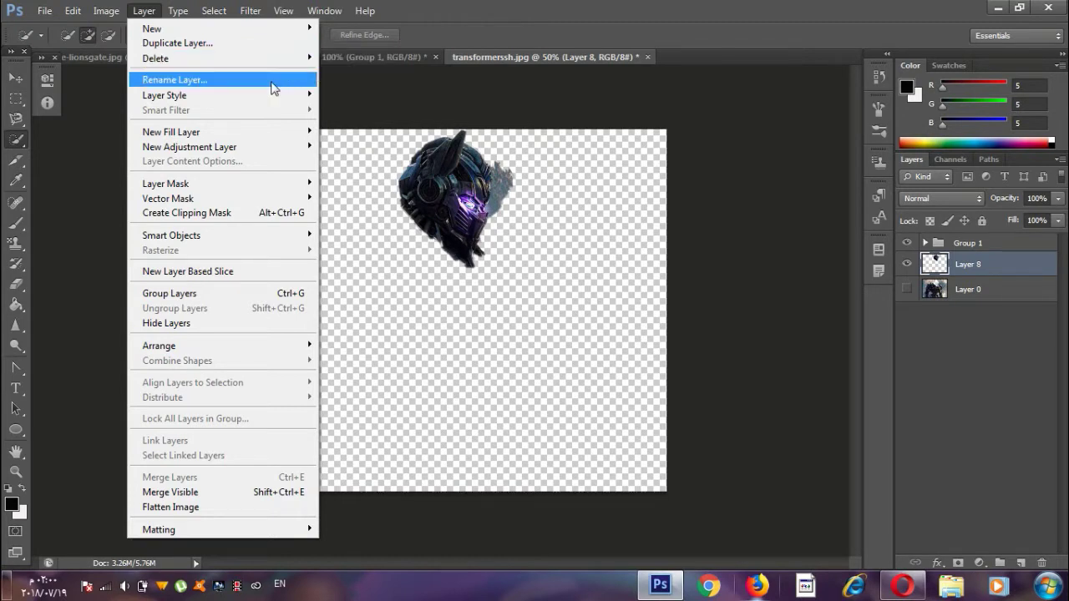
Step: Rename Layer 8 to 'onub', then make Layer 0 visible again
{"action": "left_click", "coordinate": [273, 81]}
{"action": "type", "text": "onub"}
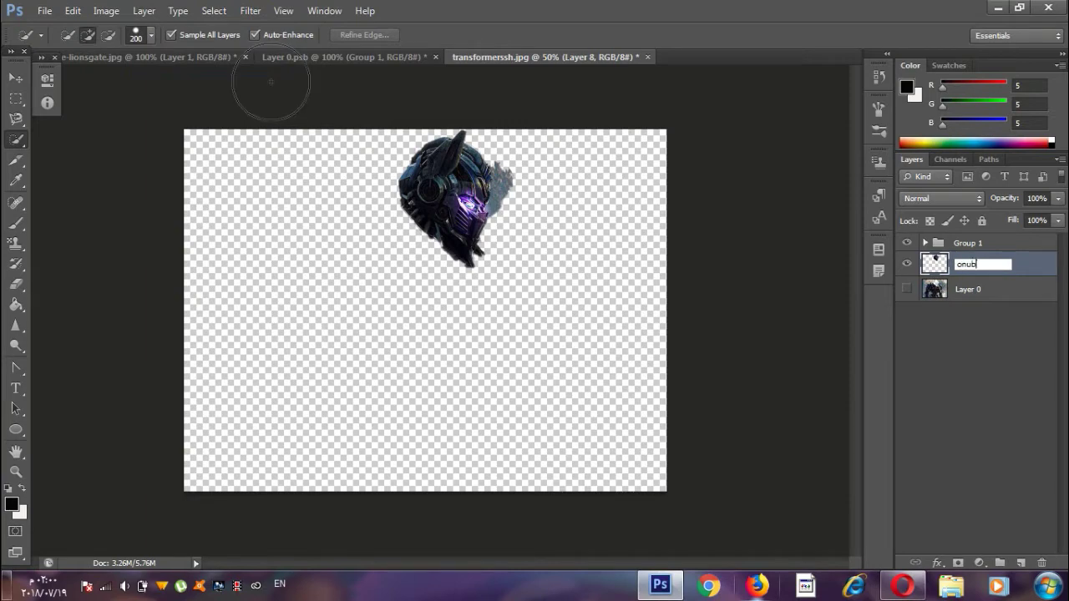
{"action": "key", "text": "Return"}
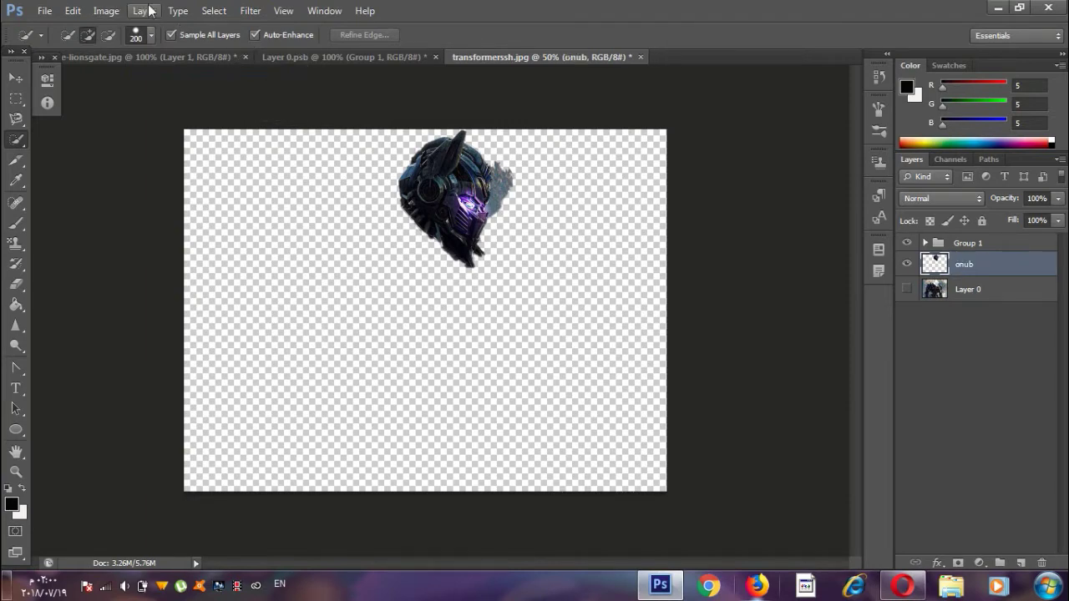
{"action": "left_click", "coordinate": [145, 10]}
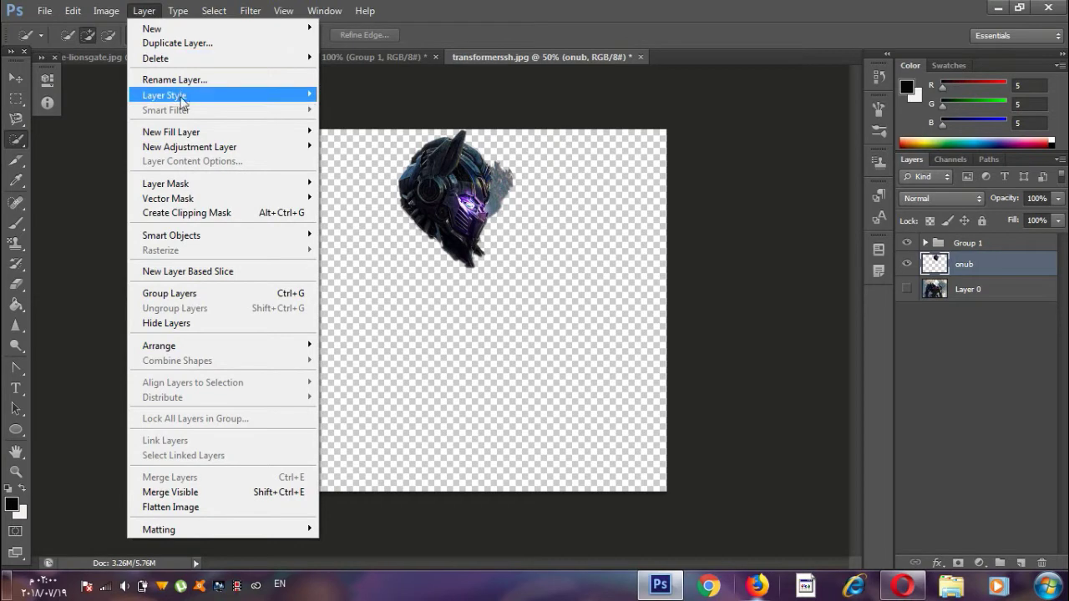
{"action": "mouse_move", "coordinate": [165, 96]}
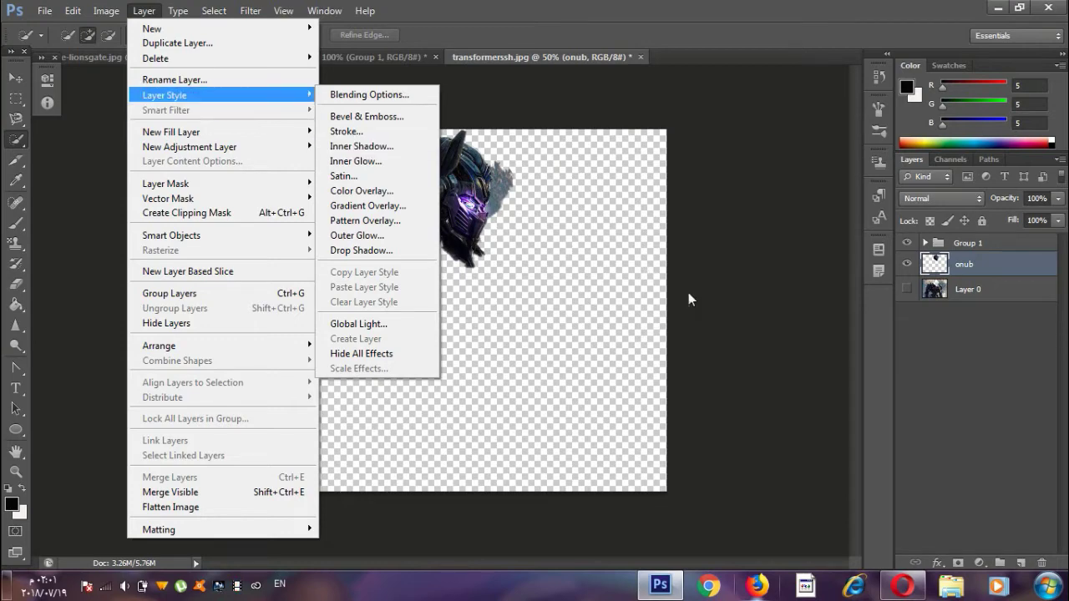
{"action": "left_click", "coordinate": [906, 264]}
{"action": "left_click", "coordinate": [906, 288]}
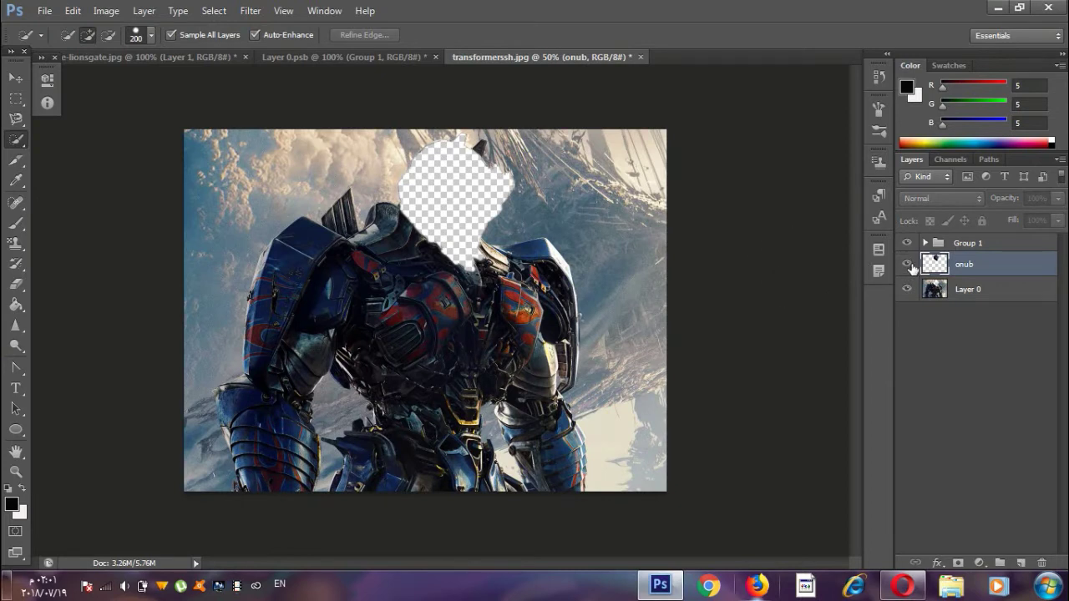
Step: Undo back to before the cut, then brush a thick size-125 black stroke down the chest
{"action": "left_click", "coordinate": [906, 264]}
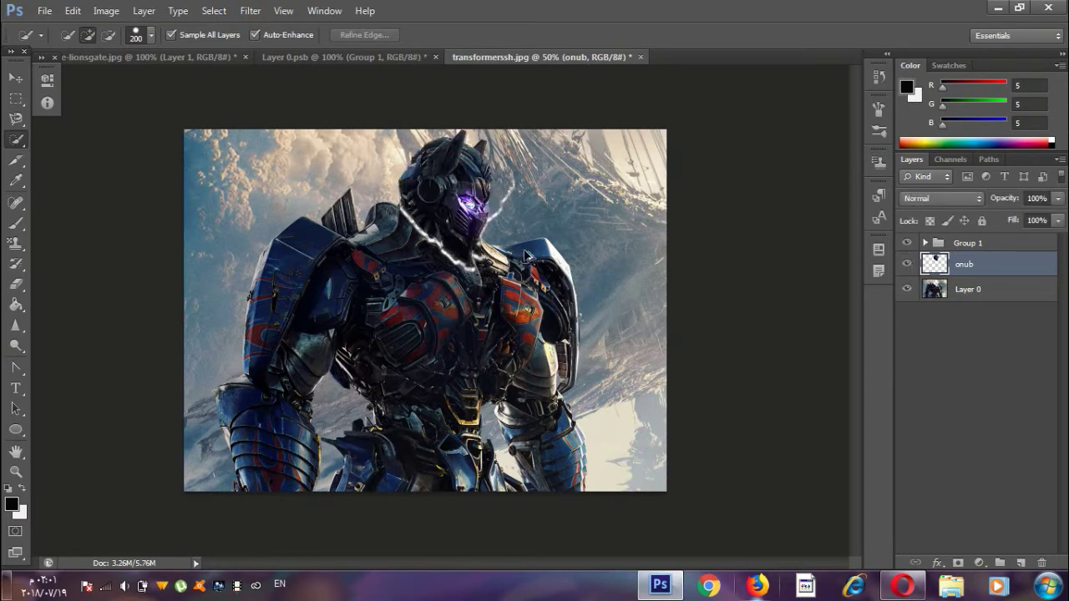
{"action": "key", "text": "ctrl+alt+z"}
{"action": "key", "text": "ctrl+alt+z"}
{"action": "key", "text": "ctrl+alt+z"}
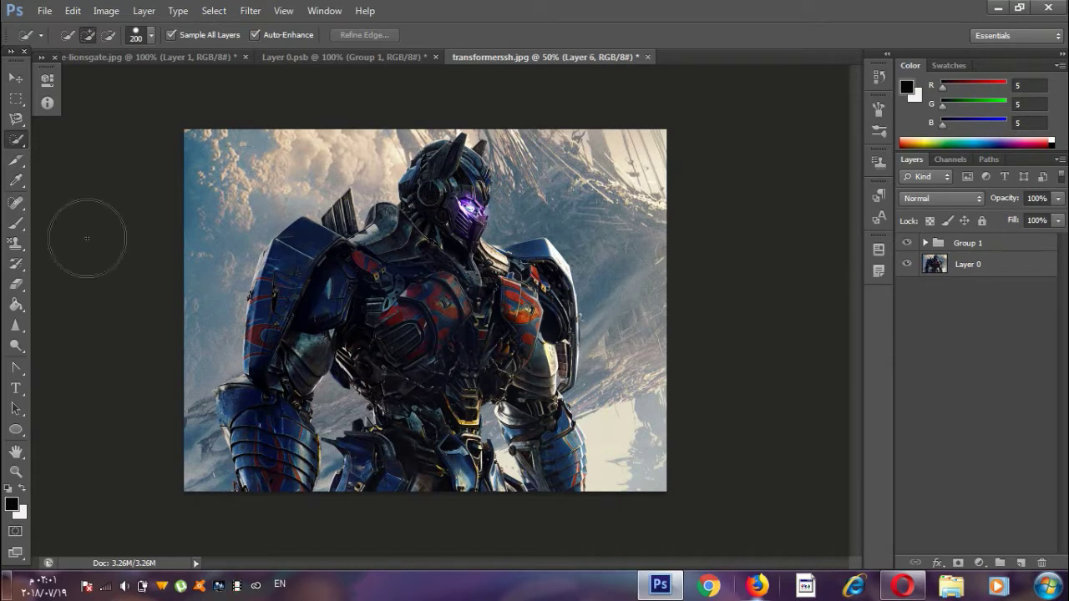
{"action": "left_click", "coordinate": [16, 222]}
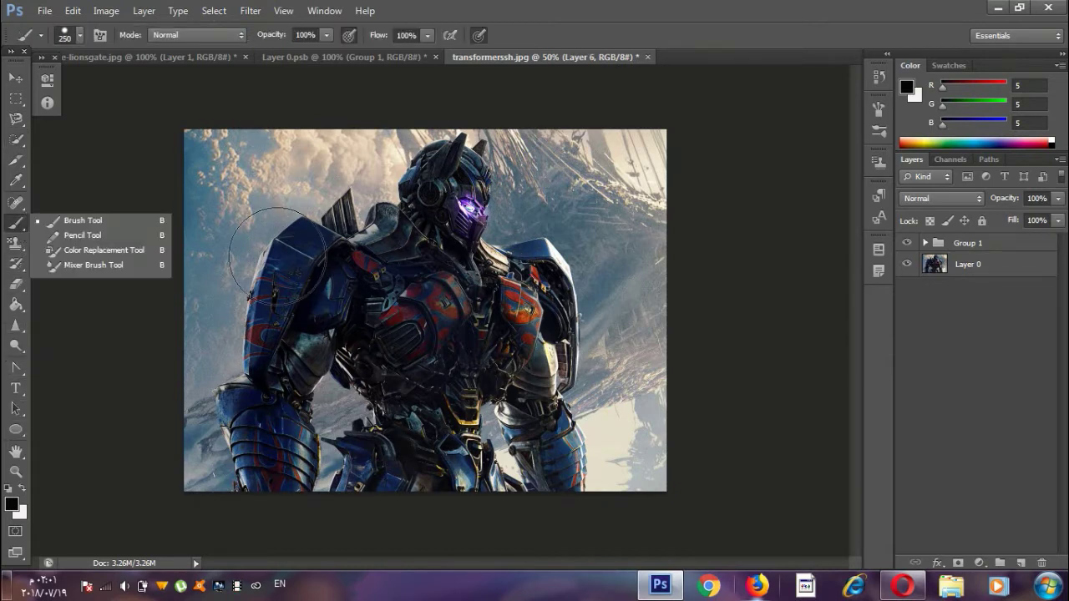
{"action": "mouse_move", "coordinate": [358, 167]}
{"action": "left_mouse_down"}
{"action": "mouse_move", "coordinate": [275, 317]}
{"action": "mouse_move", "coordinate": [424, 382]}
{"action": "mouse_move", "coordinate": [380, 430]}
{"action": "left_mouse_up"}
{"action": "key", "text": "ctrl+z"}
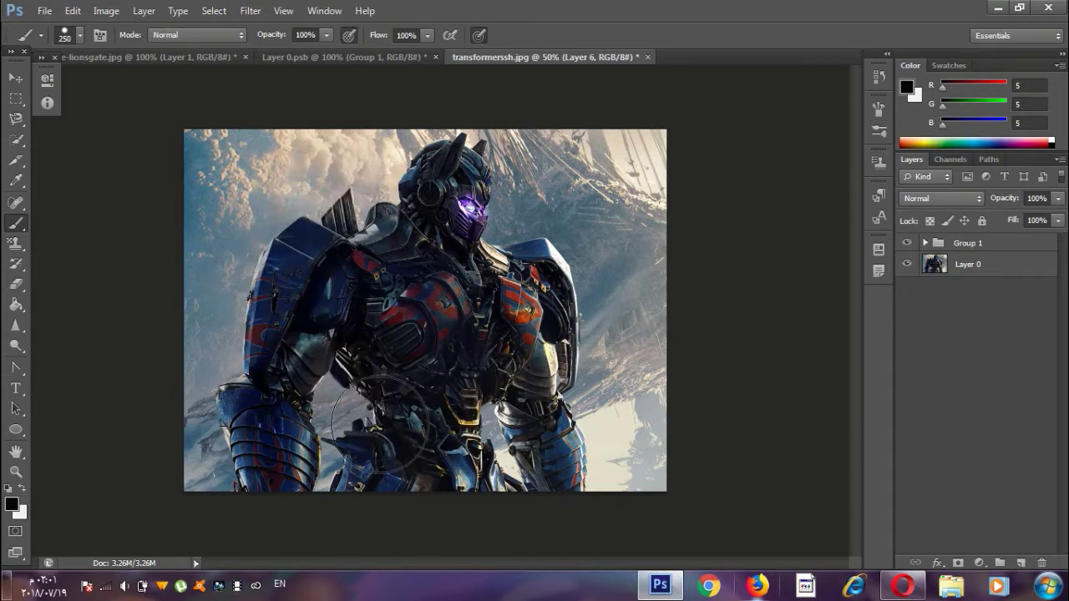
{"action": "key", "text": "bracketleft"}
{"action": "key", "text": "bracketleft"}
{"action": "key", "text": "bracketleft"}
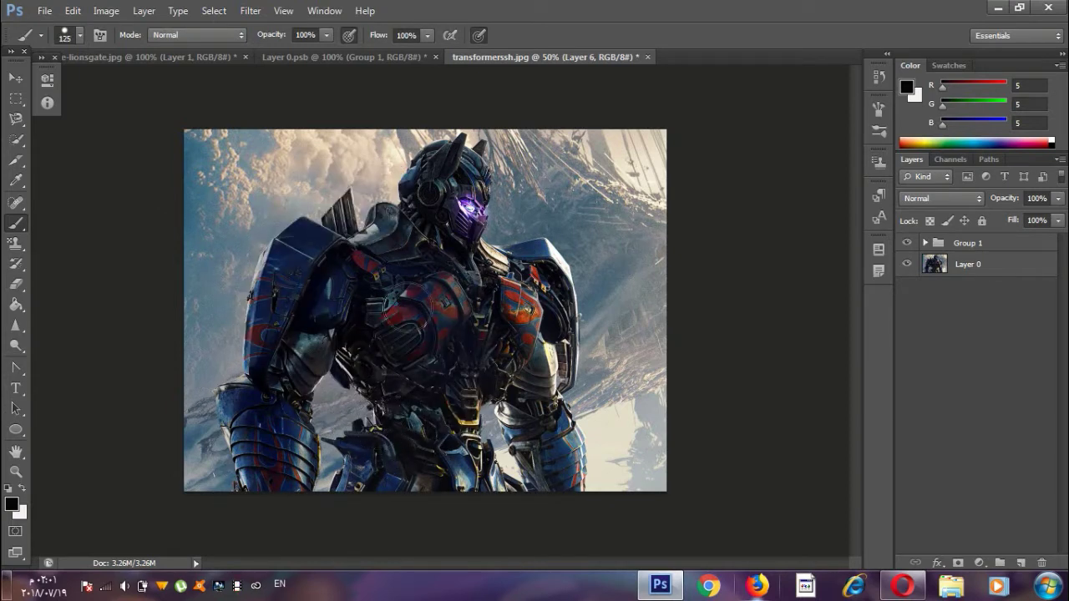
{"action": "mouse_move", "coordinate": [405, 280]}
{"action": "left_mouse_down"}
{"action": "mouse_move", "coordinate": [359, 292]}
{"action": "mouse_move", "coordinate": [460, 388]}
{"action": "mouse_move", "coordinate": [346, 406]}
{"action": "left_mouse_up"}
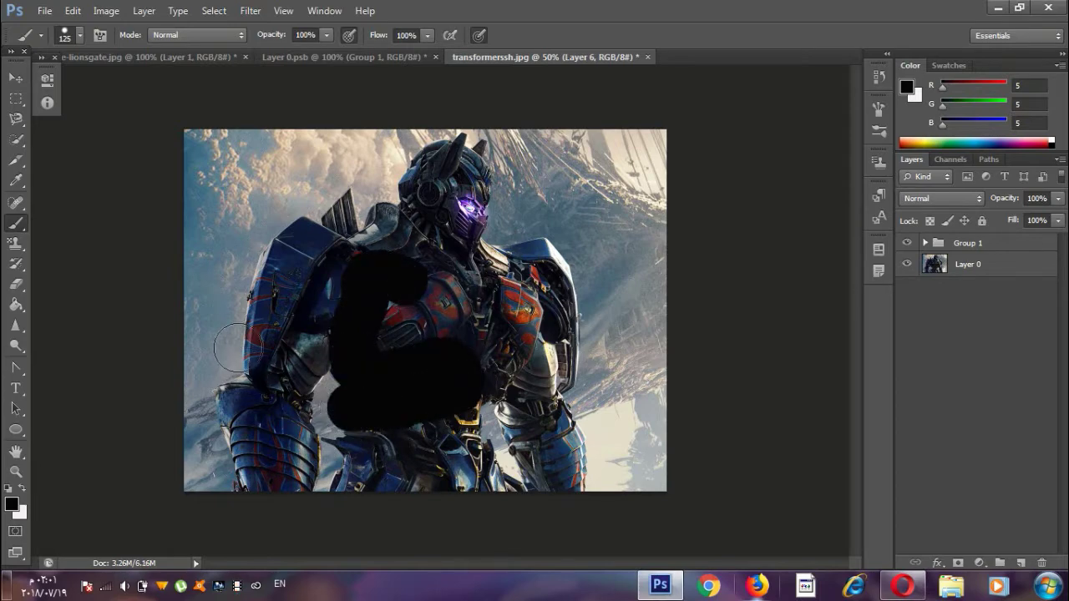
{"action": "left_click", "coordinate": [145, 12]}
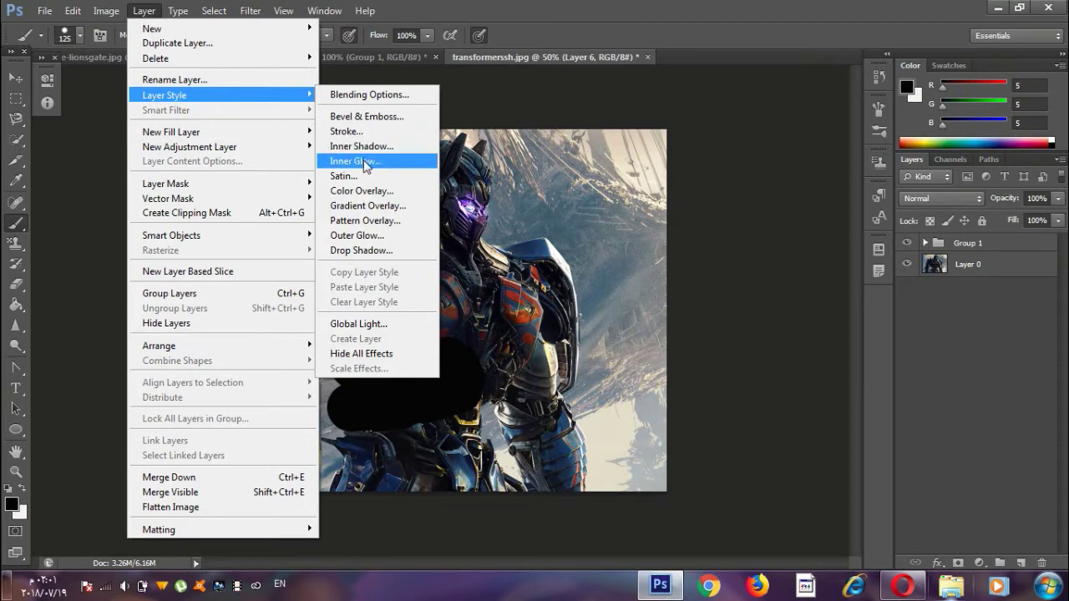
{"action": "left_click", "coordinate": [363, 161]}
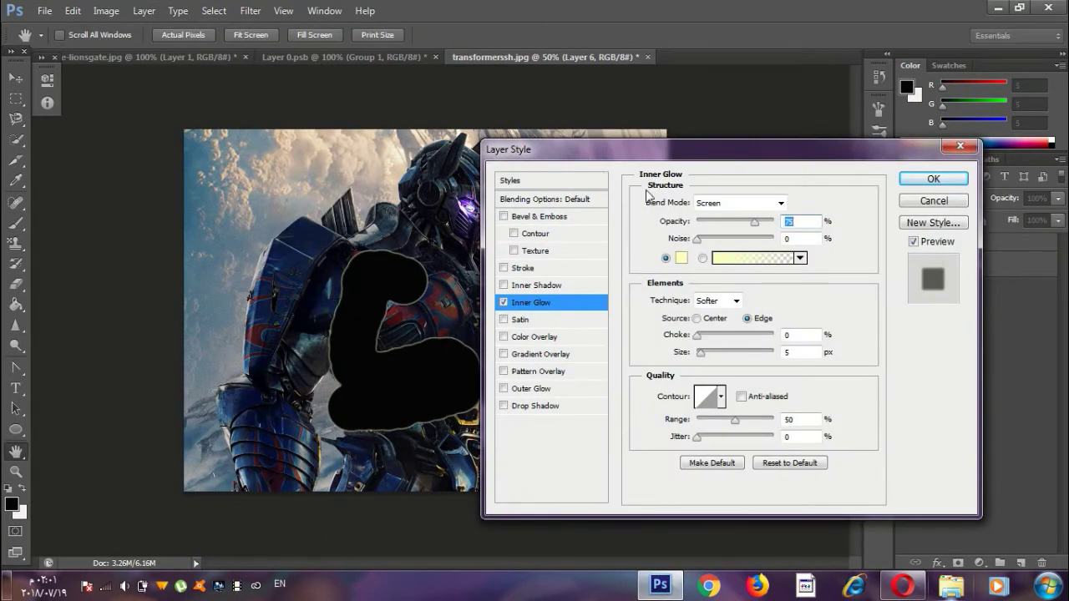
{"action": "left_click_drag", "start_coordinate": [688, 154], "coordinate": [712, 78]}
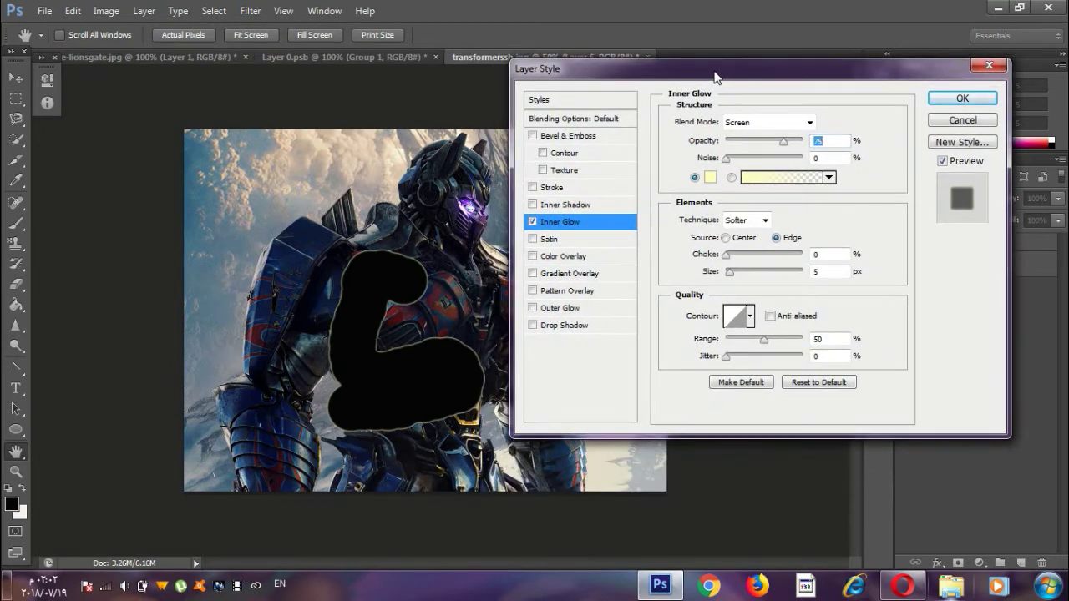
{"action": "left_click", "coordinate": [704, 182]}
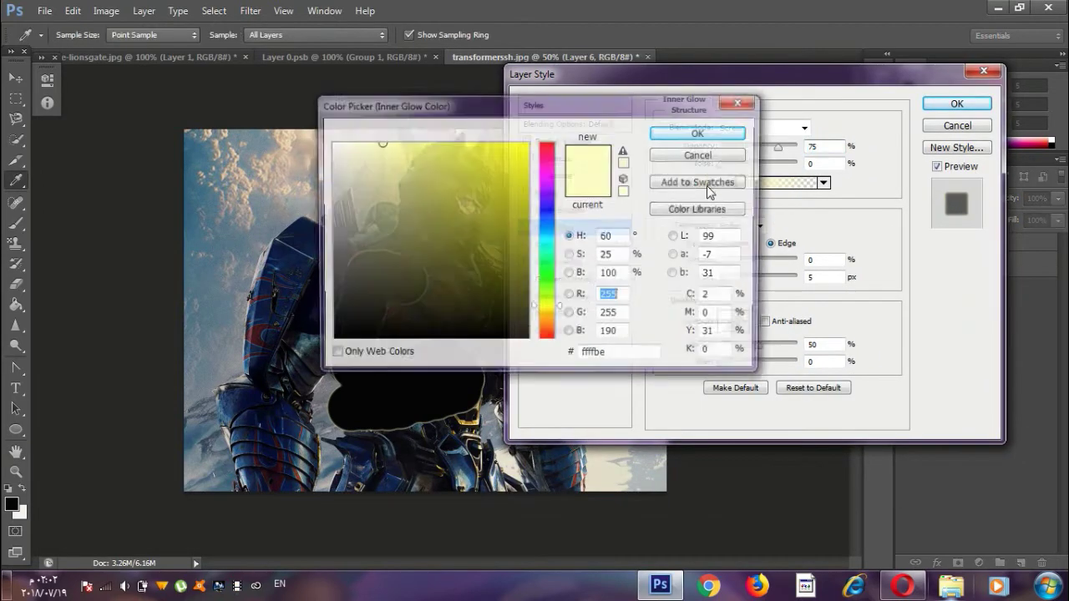
{"action": "left_click", "coordinate": [555, 208]}
{"action": "left_click_drag", "start_coordinate": [498, 151], "coordinate": [574, 147]}
{"action": "left_click", "coordinate": [695, 132]}
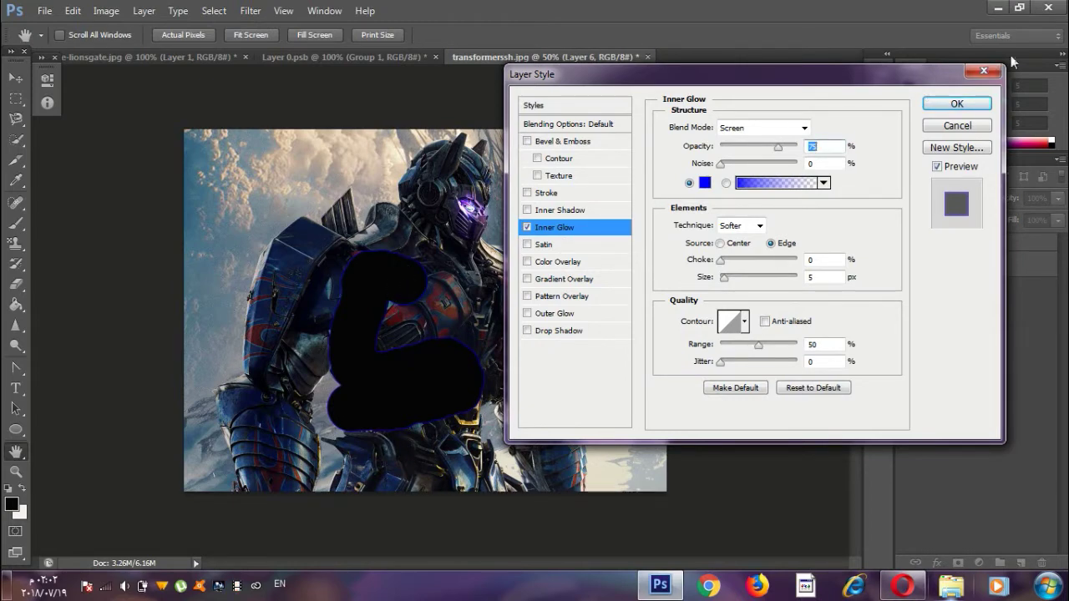
{"action": "left_click", "coordinate": [985, 71]}
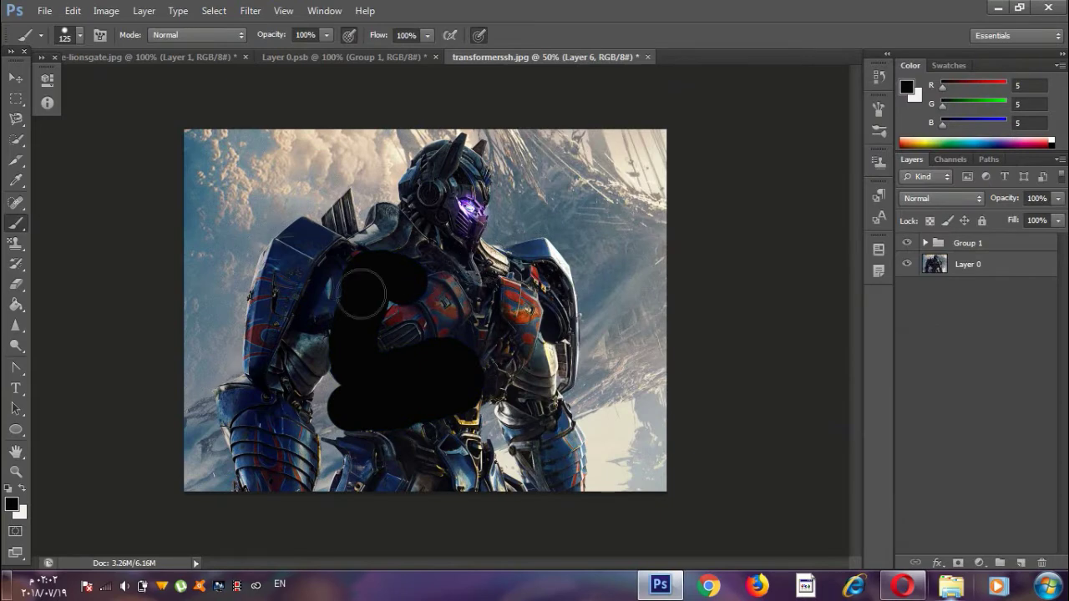
Step: Zoom in with the Zoom tool on the black-painted chest area
{"action": "key", "text": "z"}
{"action": "left_click", "coordinate": [360, 294]}
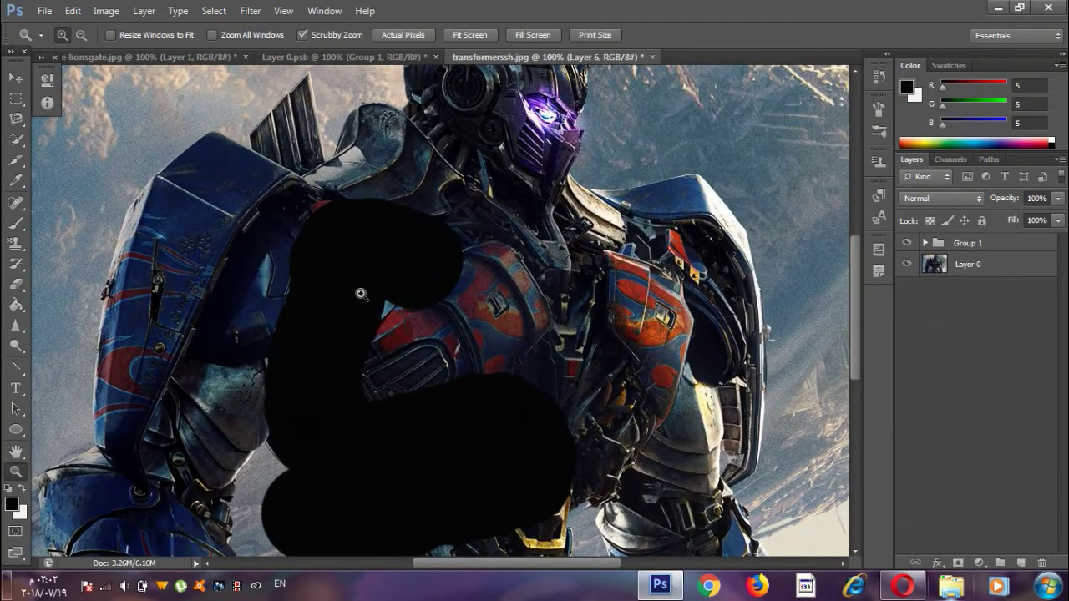
{"action": "left_click", "coordinate": [980, 563]}
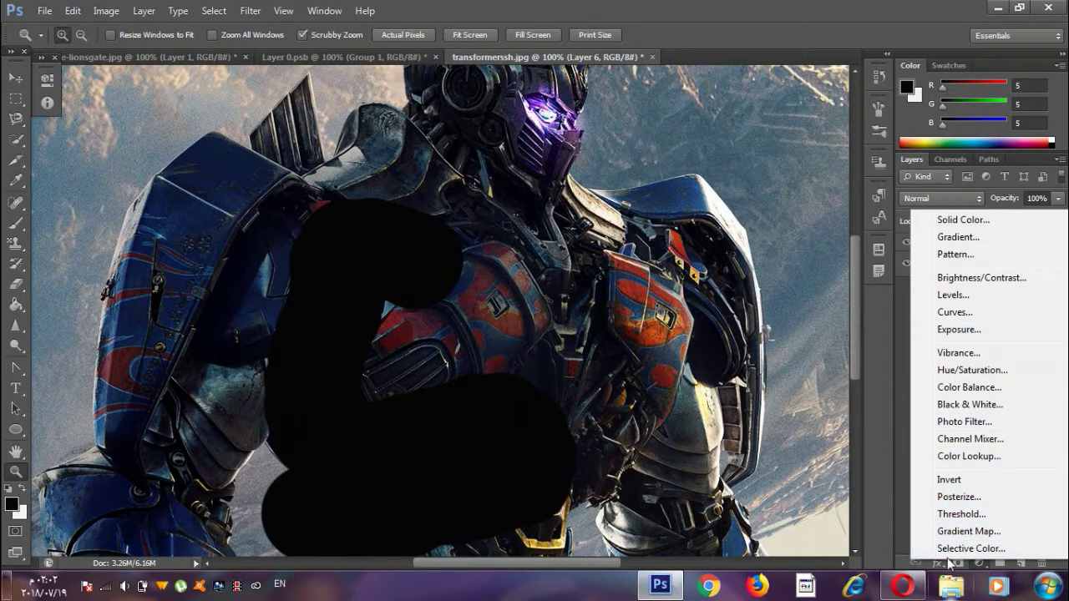
{"action": "left_click", "coordinate": [977, 566]}
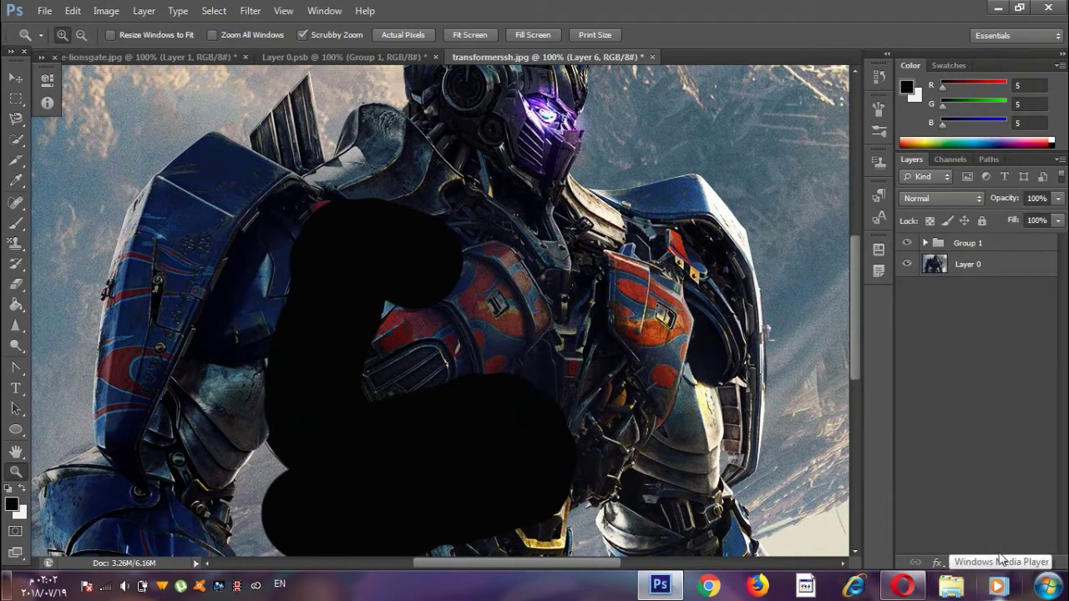
{"action": "left_click", "coordinate": [150, 11]}
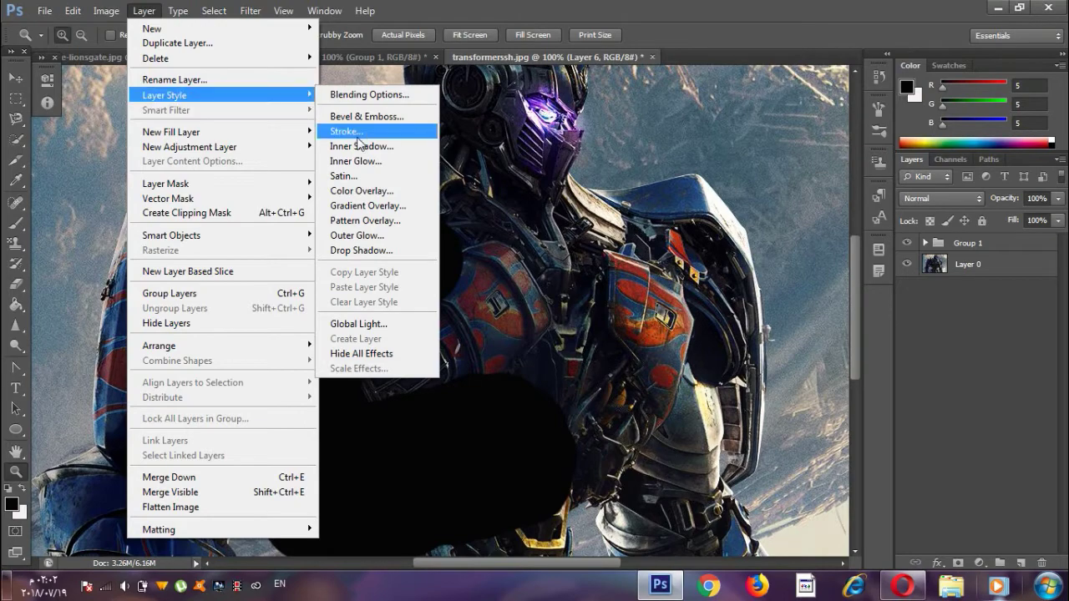
Step: Give the shape a saturated blue Inner Glow widened to about 51 px, then enable Stroke
{"action": "left_click", "coordinate": [375, 132]}
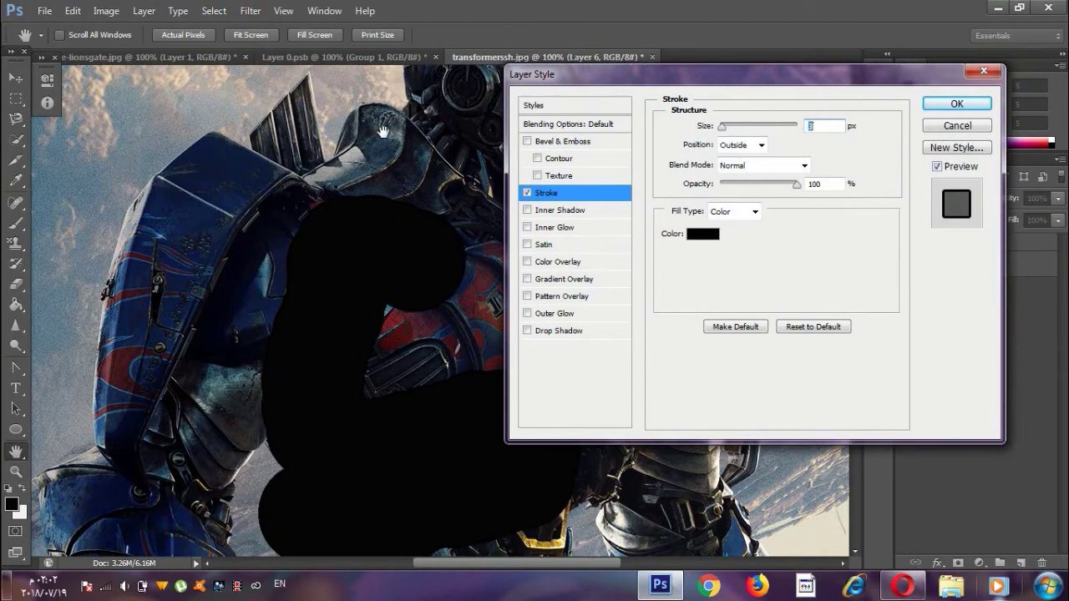
{"action": "left_click", "coordinate": [554, 228]}
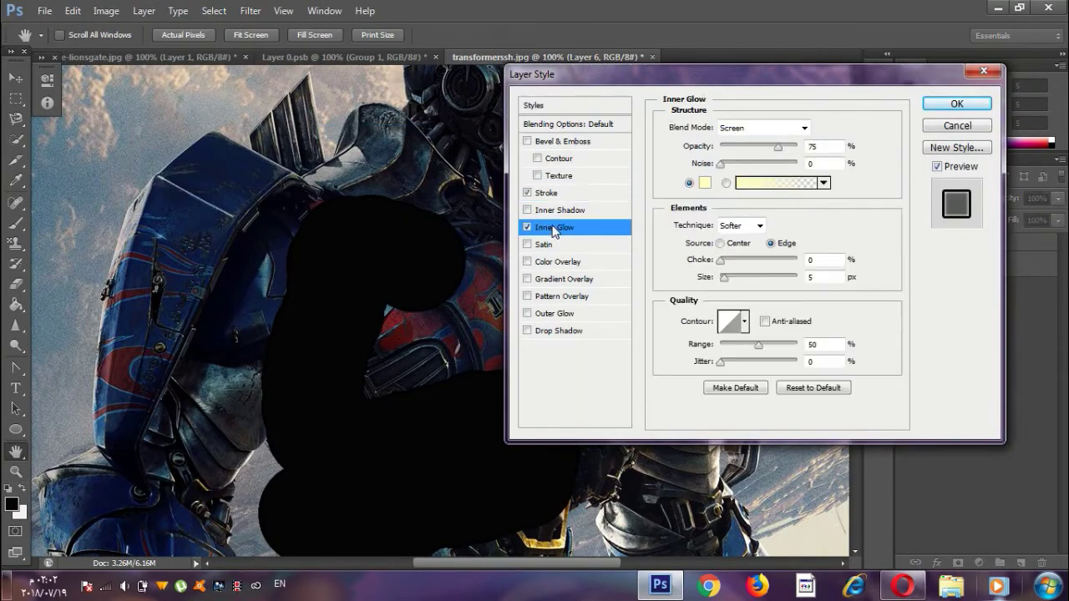
{"action": "left_click", "coordinate": [527, 193]}
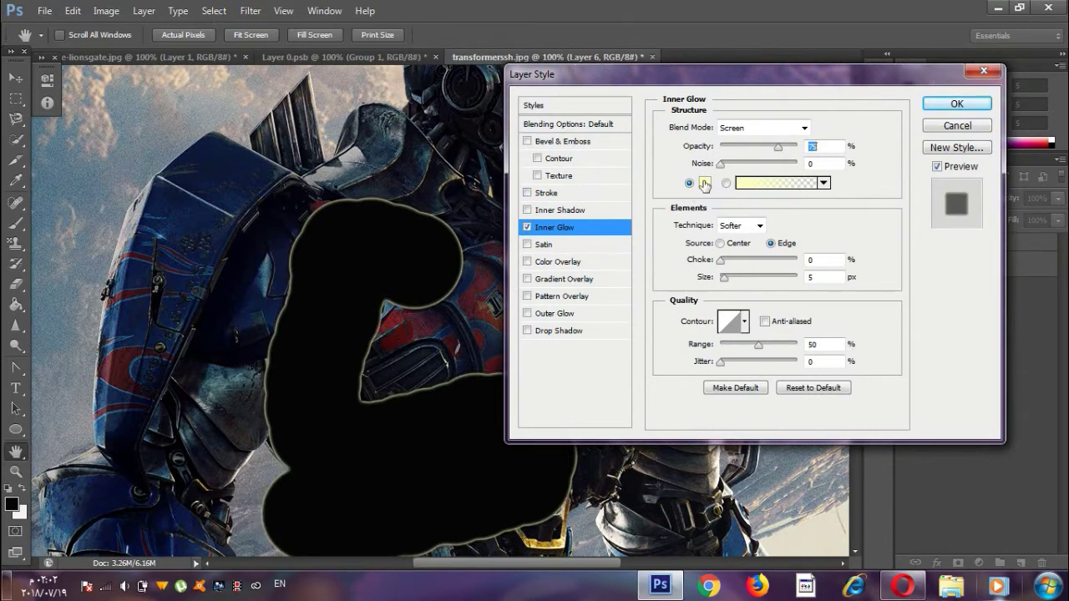
{"action": "left_click", "coordinate": [704, 184]}
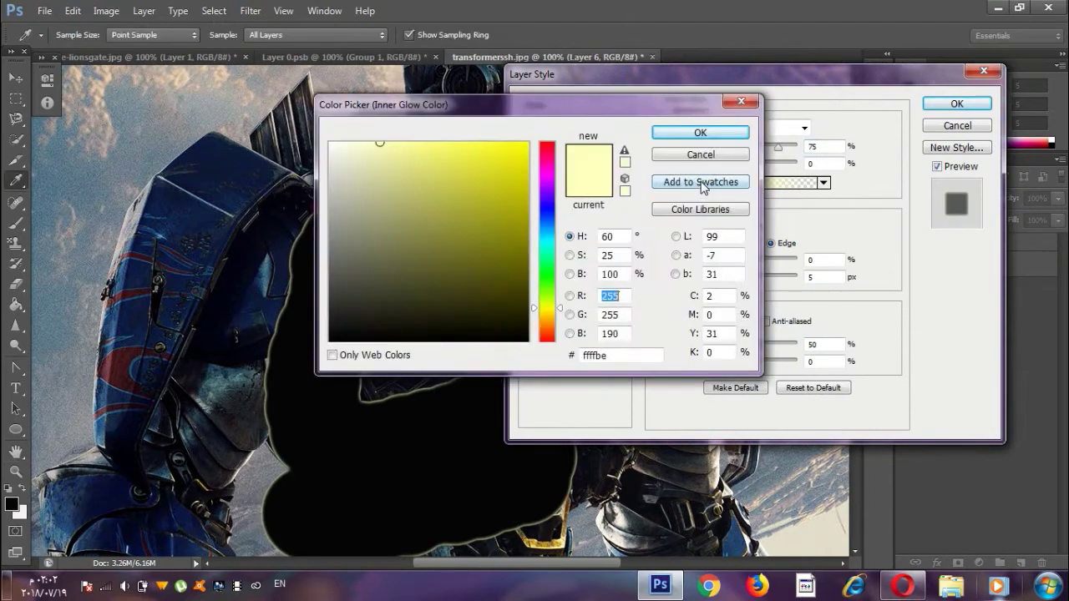
{"action": "left_click", "coordinate": [554, 210]}
{"action": "left_click", "coordinate": [519, 142]}
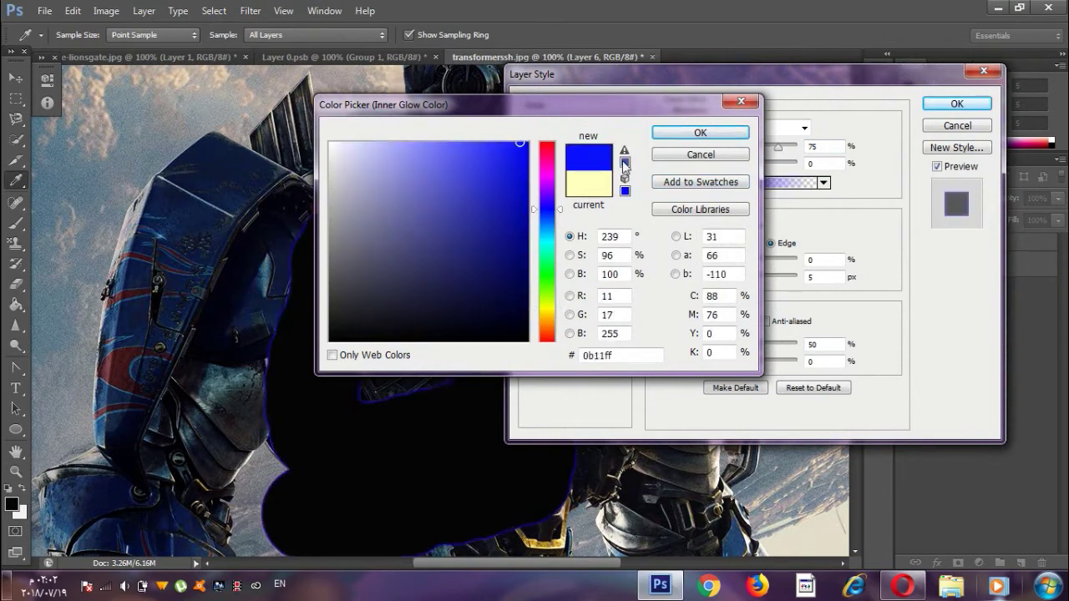
{"action": "left_click", "coordinate": [699, 134]}
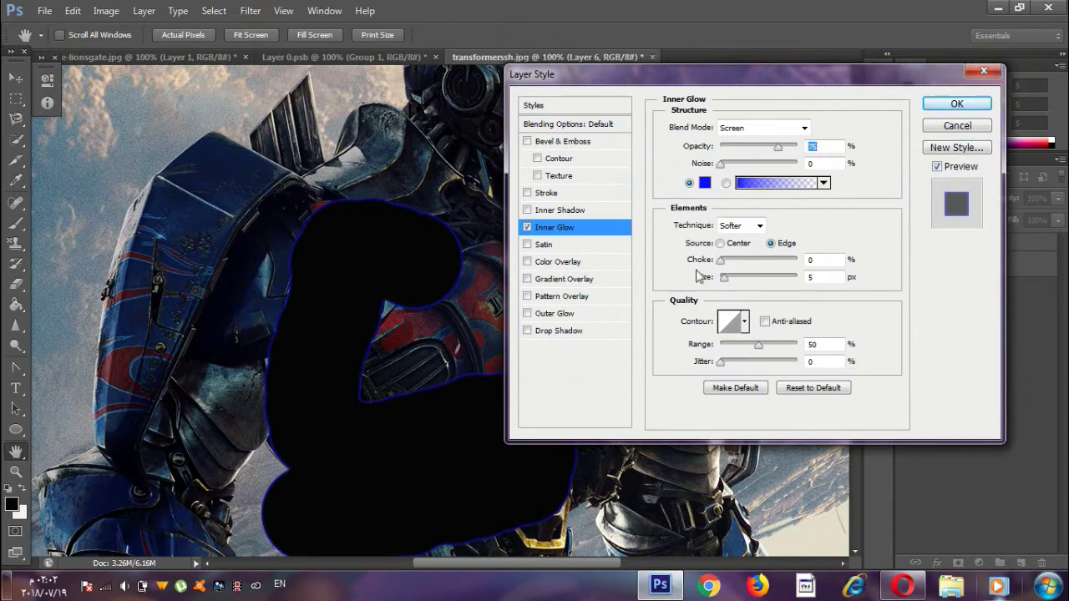
{"action": "left_click_drag", "start_coordinate": [723, 278], "coordinate": [740, 284]}
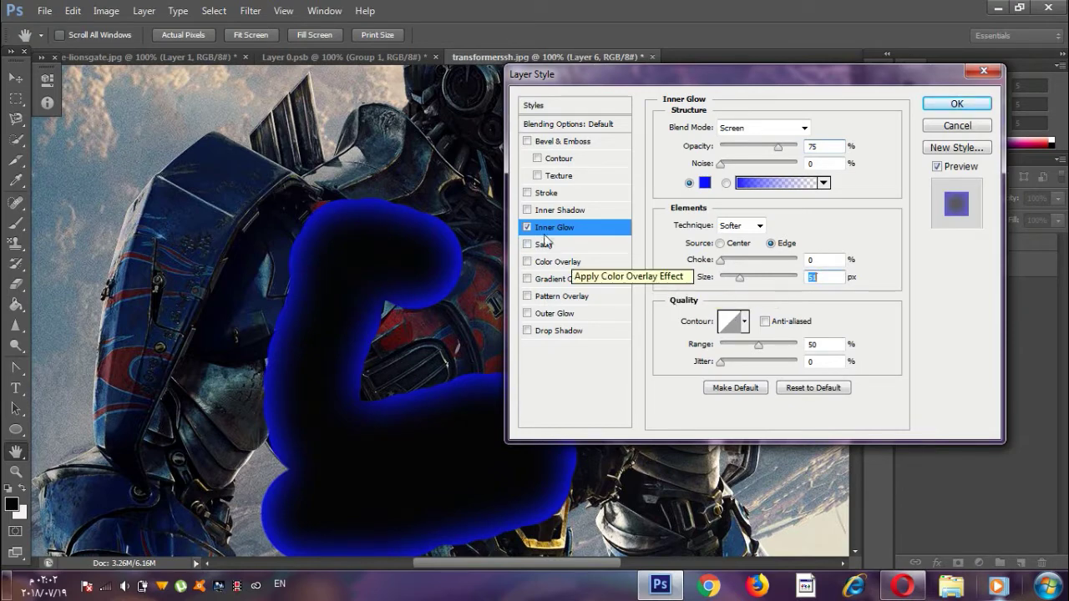
{"action": "left_click", "coordinate": [567, 197]}
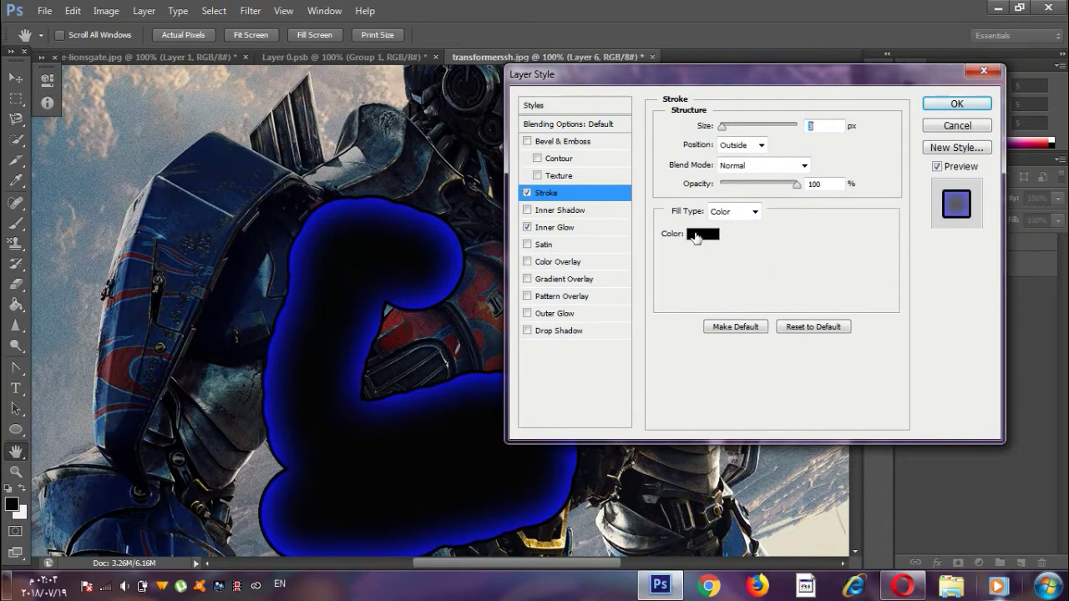
Step: Make the stroke bright red (ff0033) about 10 px thick and turn Inner Glow off
{"action": "left_click", "coordinate": [700, 235]}
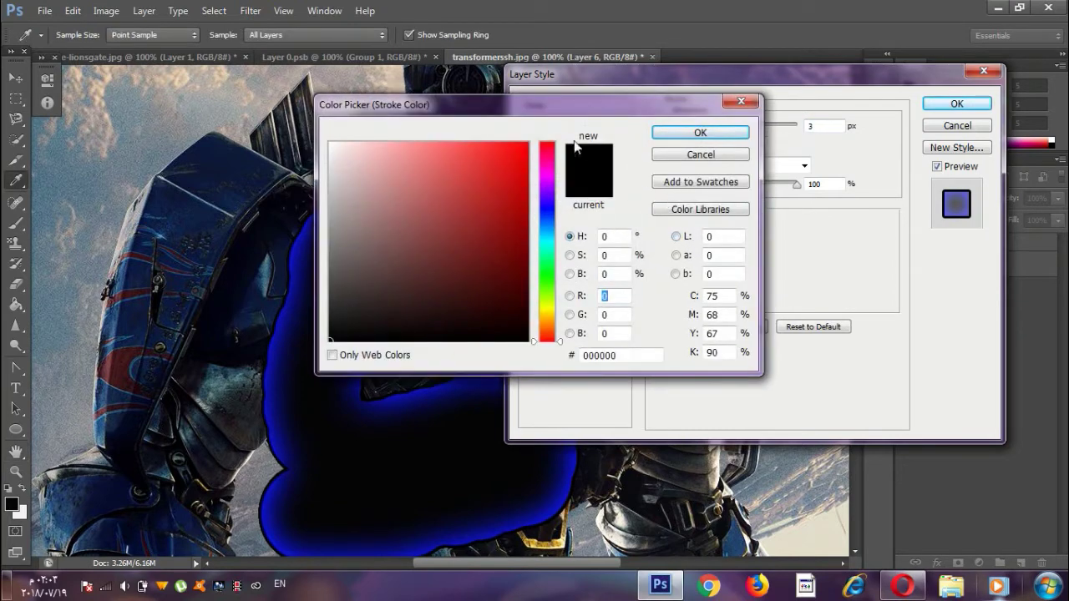
{"action": "left_click", "coordinate": [545, 146]}
{"action": "left_click_drag", "start_coordinate": [512, 141], "coordinate": [529, 141]}
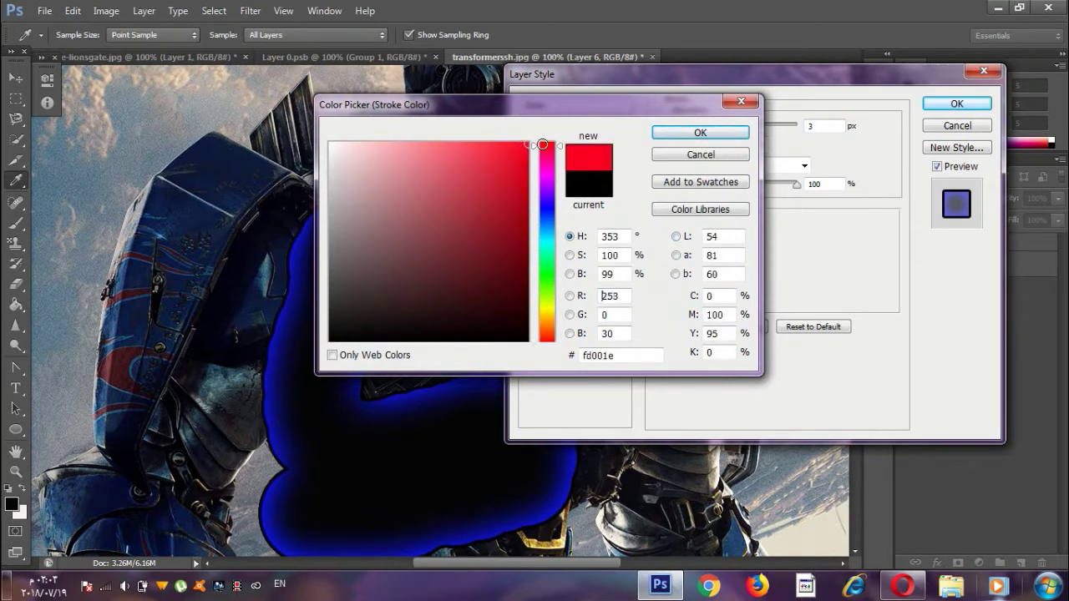
{"action": "left_click", "coordinate": [695, 132]}
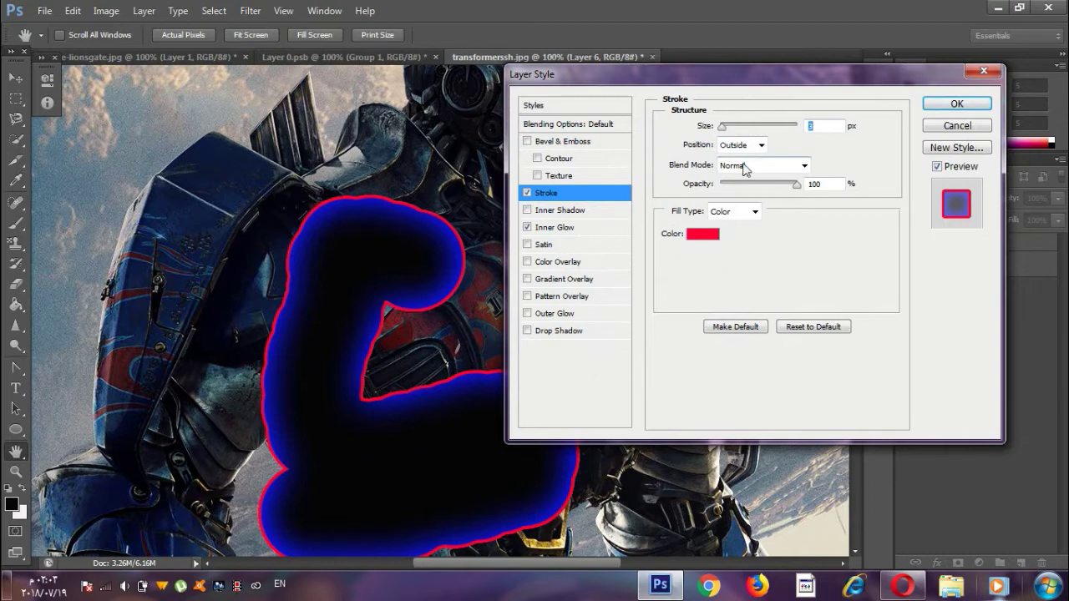
{"action": "mouse_move", "coordinate": [722, 126]}
{"action": "left_mouse_down"}
{"action": "mouse_move", "coordinate": [746, 126]}
{"action": "mouse_move", "coordinate": [727, 126]}
{"action": "left_mouse_up"}
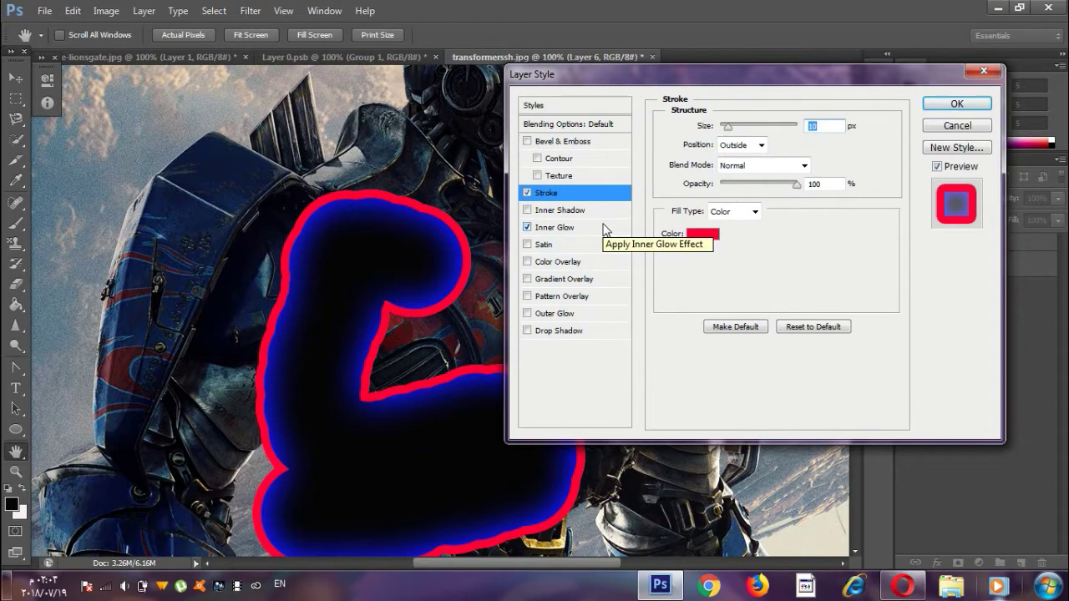
{"action": "left_click", "coordinate": [527, 227]}
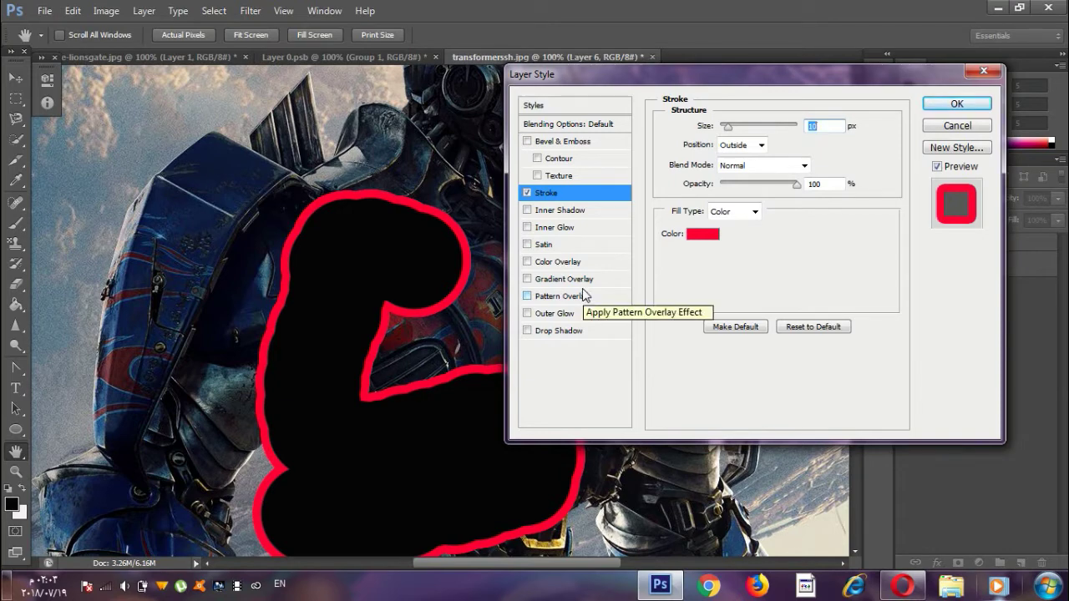
{"action": "left_click", "coordinate": [558, 263]}
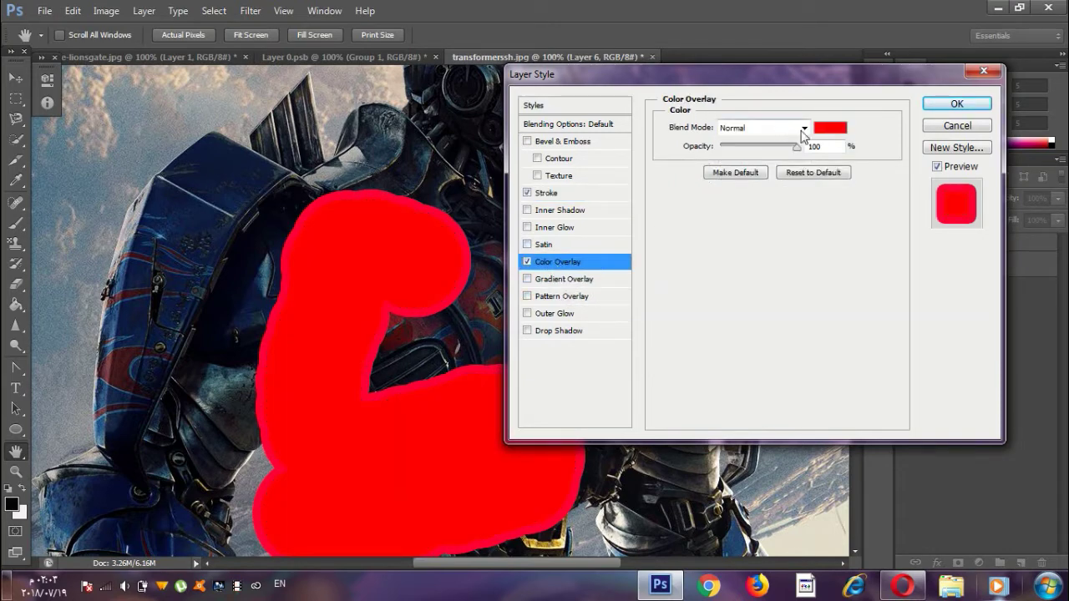
Step: Set the Color Overlay to cyan (00eaff) and enable a Gradient Overlay
{"action": "left_click", "coordinate": [836, 130]}
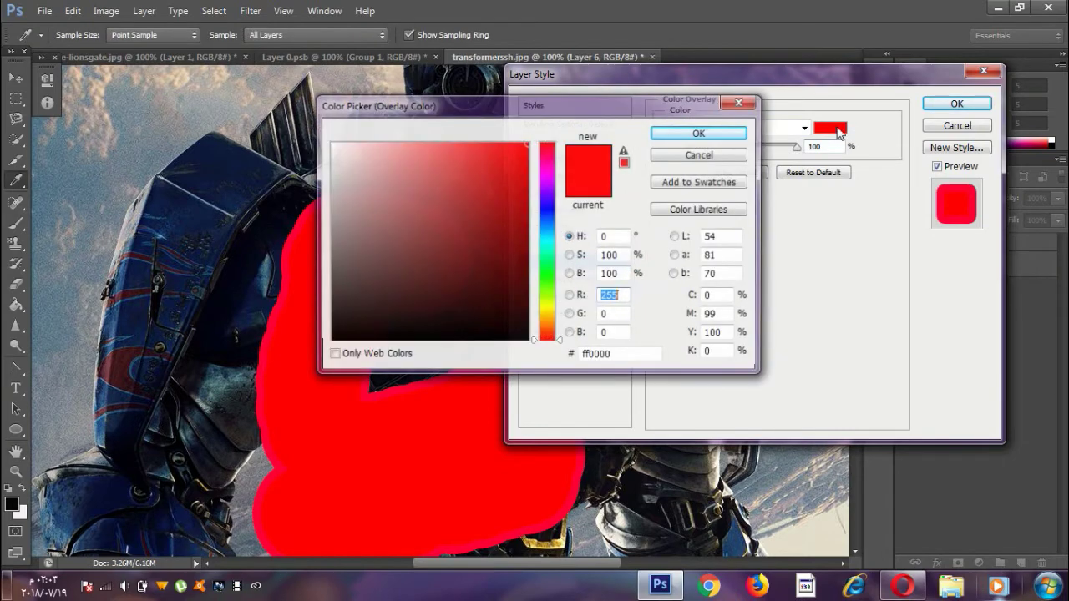
{"action": "left_click", "coordinate": [541, 268]}
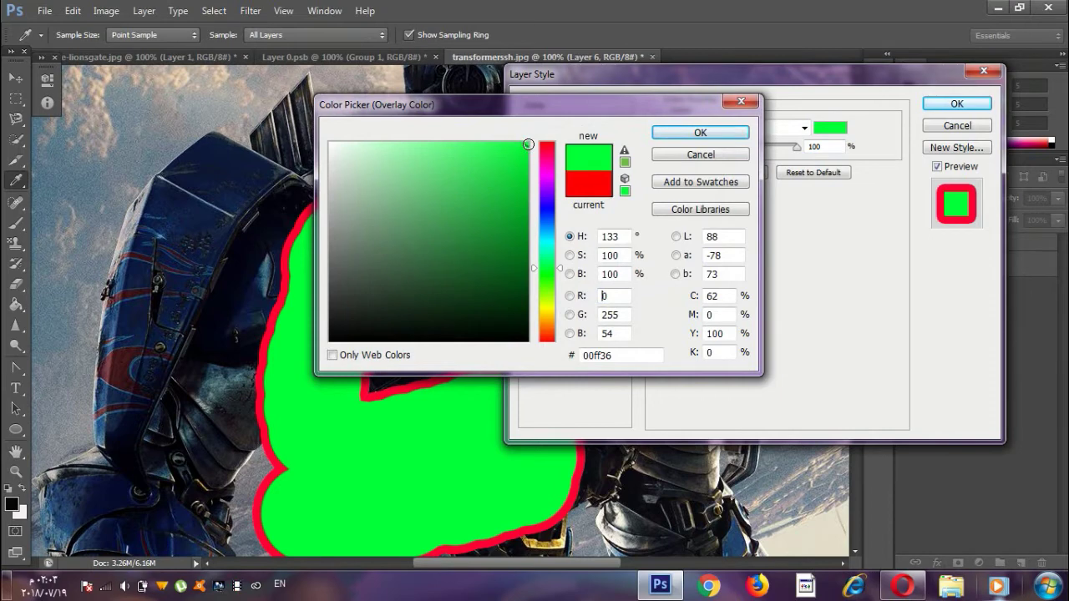
{"action": "left_click", "coordinate": [540, 240]}
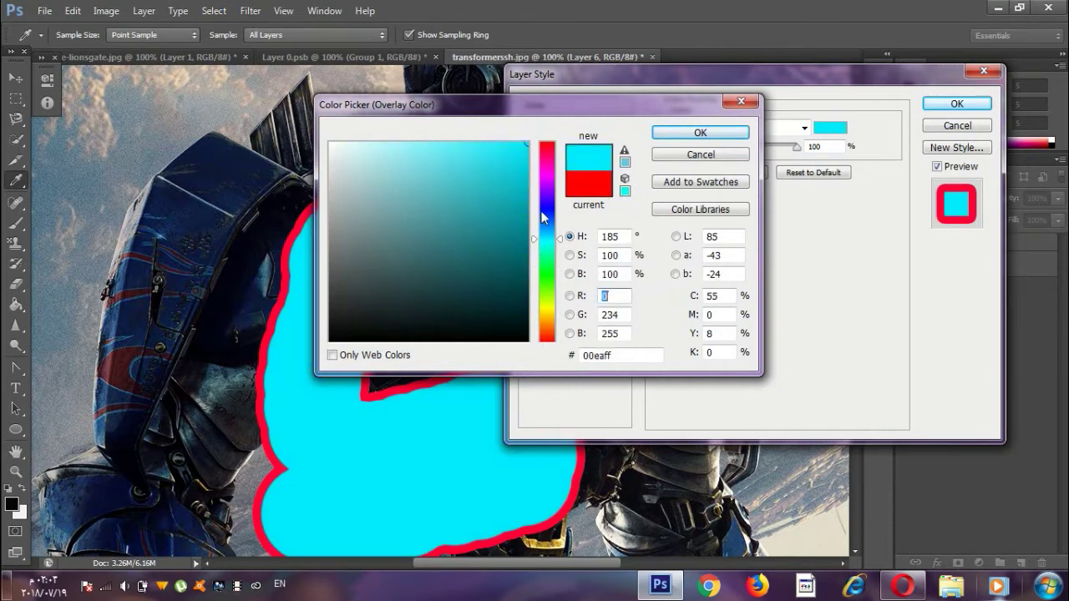
{"action": "left_click", "coordinate": [688, 132]}
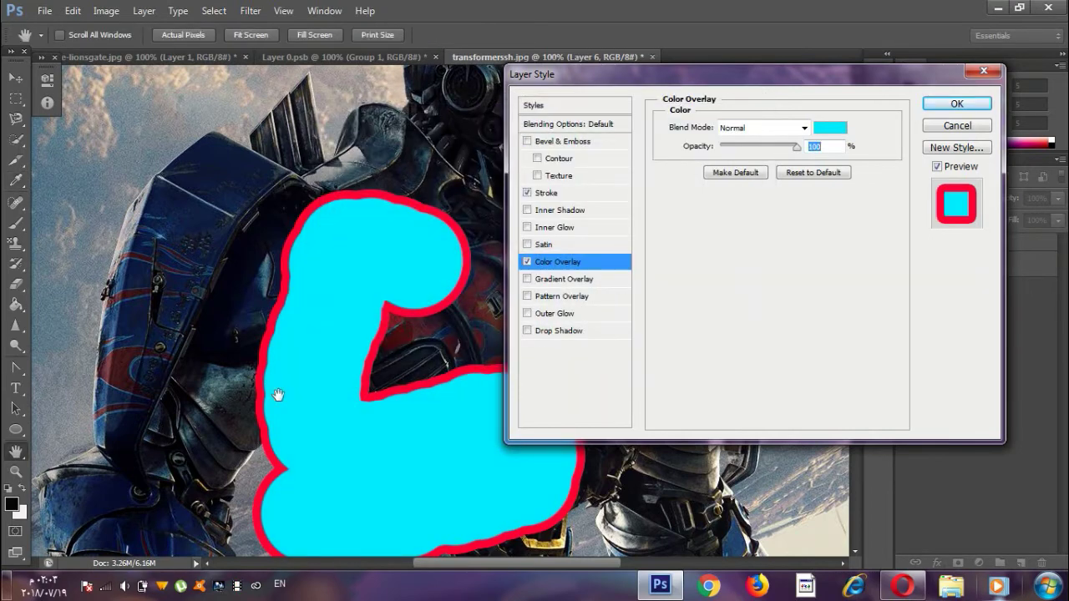
{"action": "left_click", "coordinate": [579, 279]}
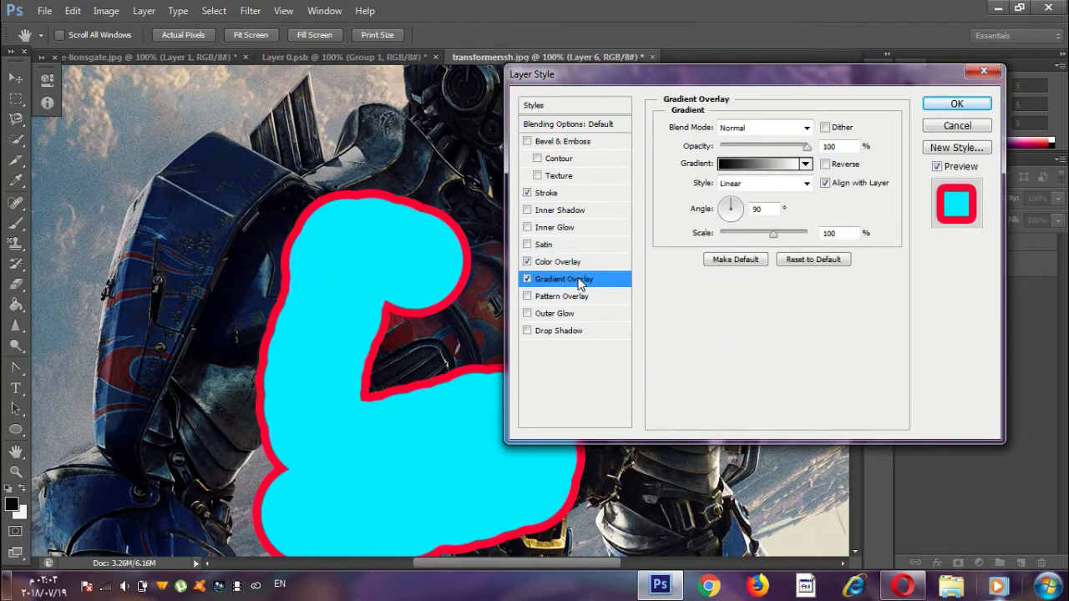
Step: Replace the cyan colour overlay with orange-yellow, then blue-orange-purple-yellow gradient overlays
{"action": "left_click", "coordinate": [527, 261]}
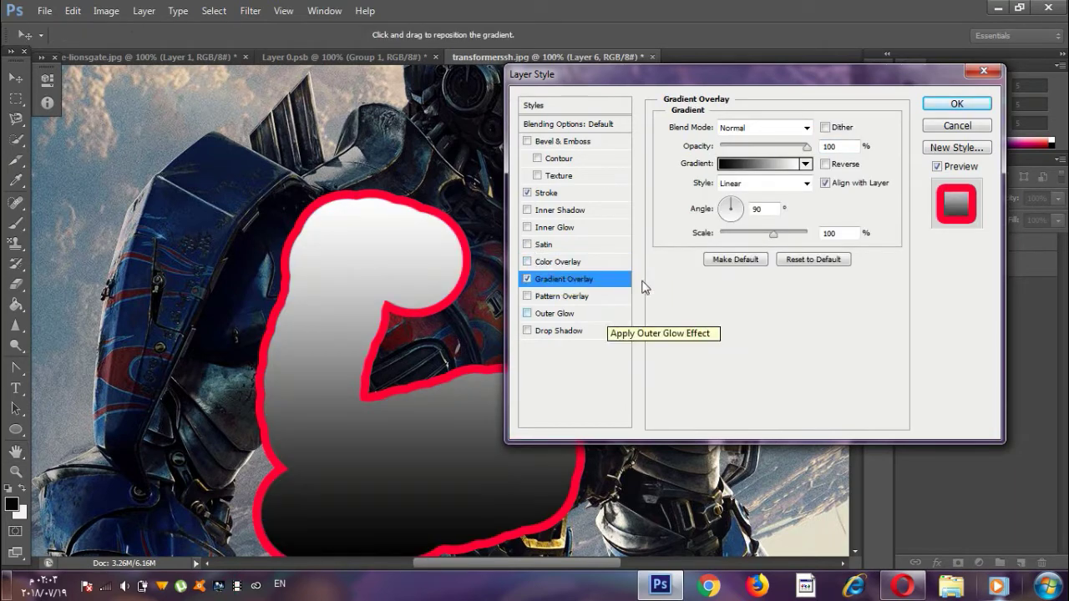
{"action": "left_click", "coordinate": [806, 164]}
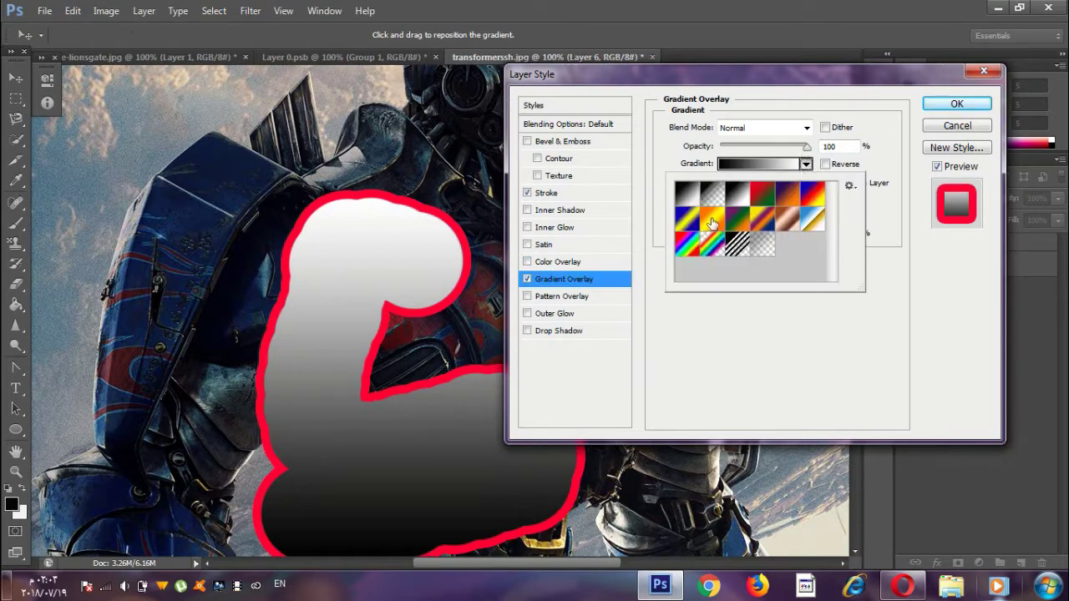
{"action": "left_click", "coordinate": [712, 219]}
{"action": "left_click", "coordinate": [762, 220]}
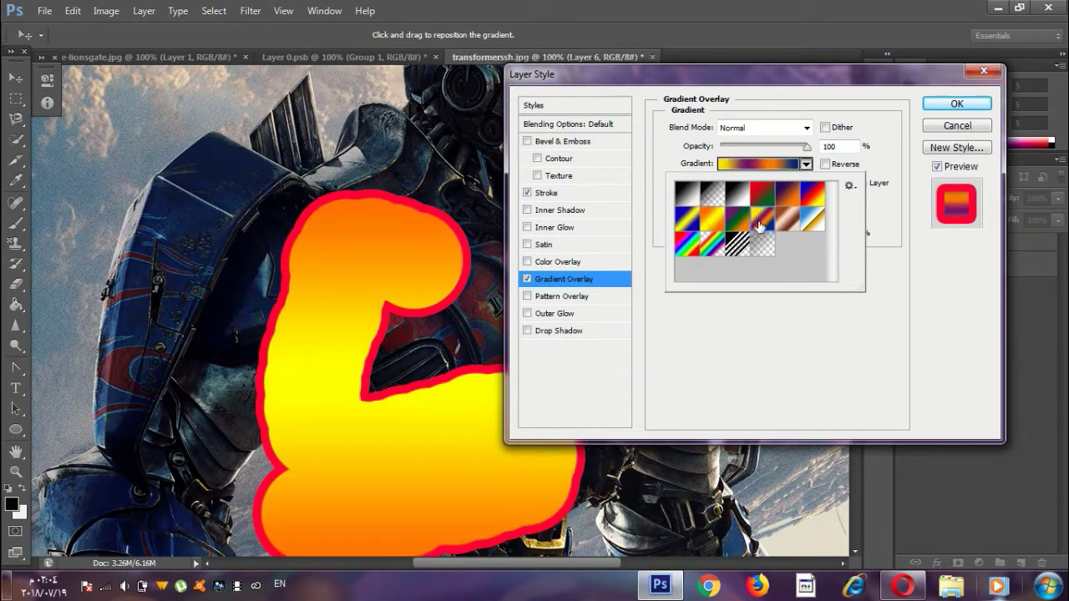
{"action": "left_click", "coordinate": [533, 280]}
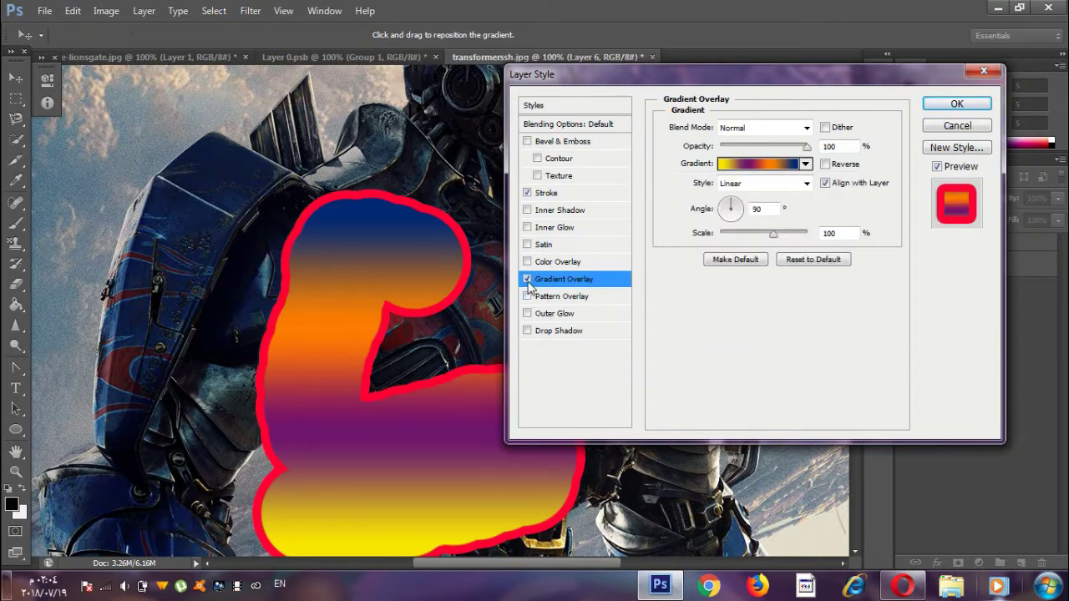
Step: Swap the gradient overlay for a bubble pattern overlay, then the rainbow pattern
{"action": "left_click", "coordinate": [527, 278]}
{"action": "left_click", "coordinate": [527, 296]}
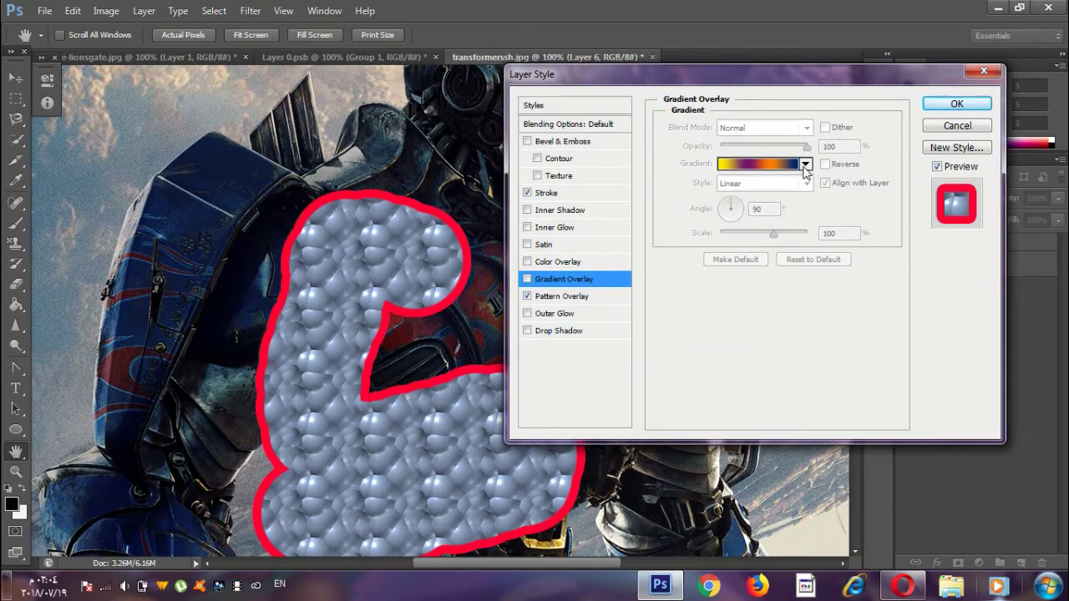
{"action": "left_click", "coordinate": [561, 298]}
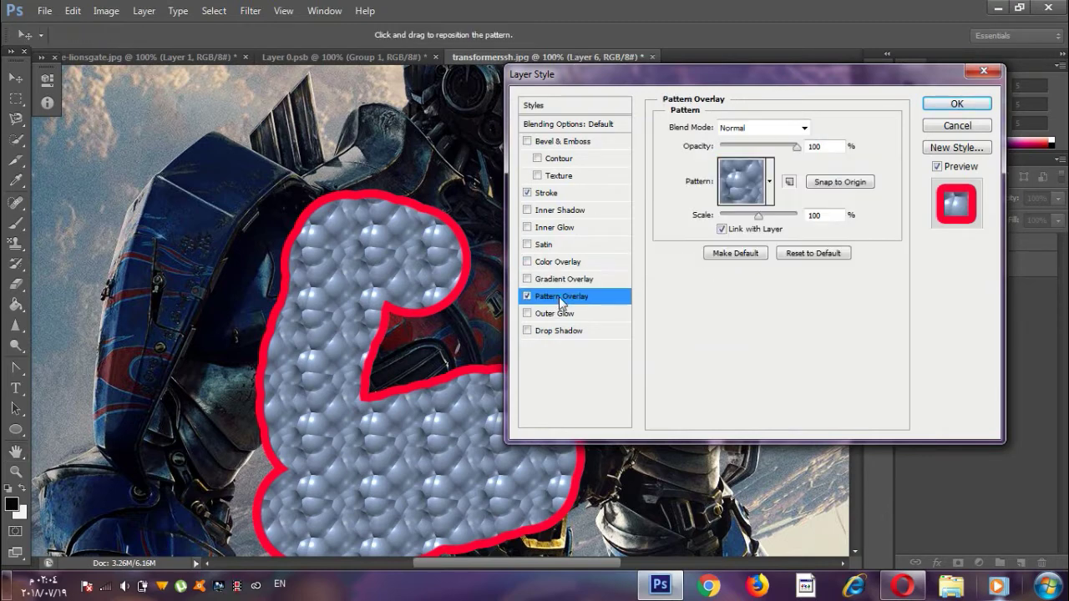
{"action": "left_click", "coordinate": [769, 181]}
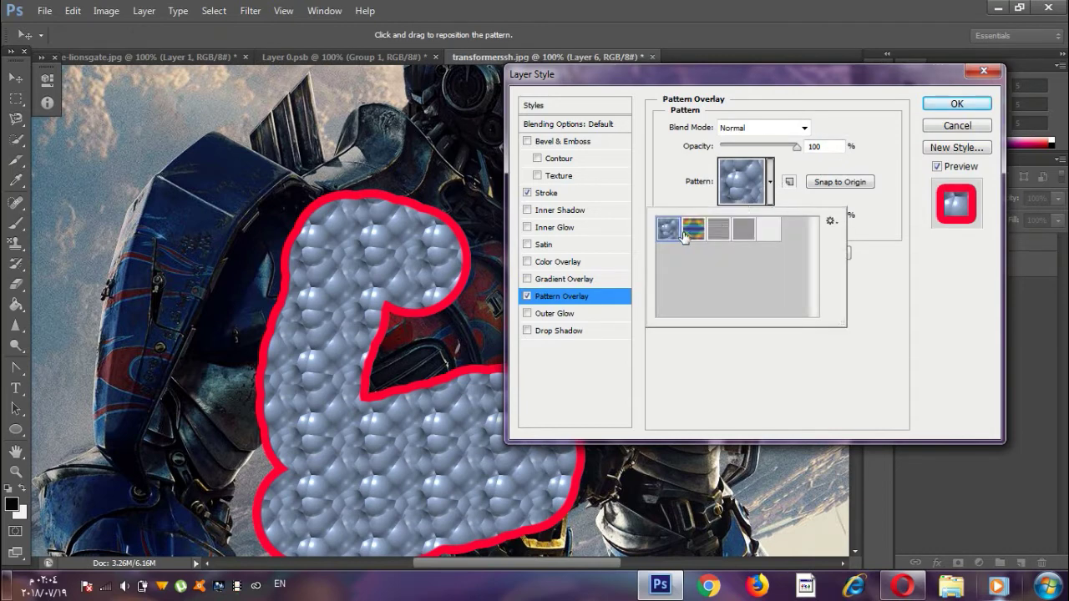
{"action": "left_click", "coordinate": [689, 232]}
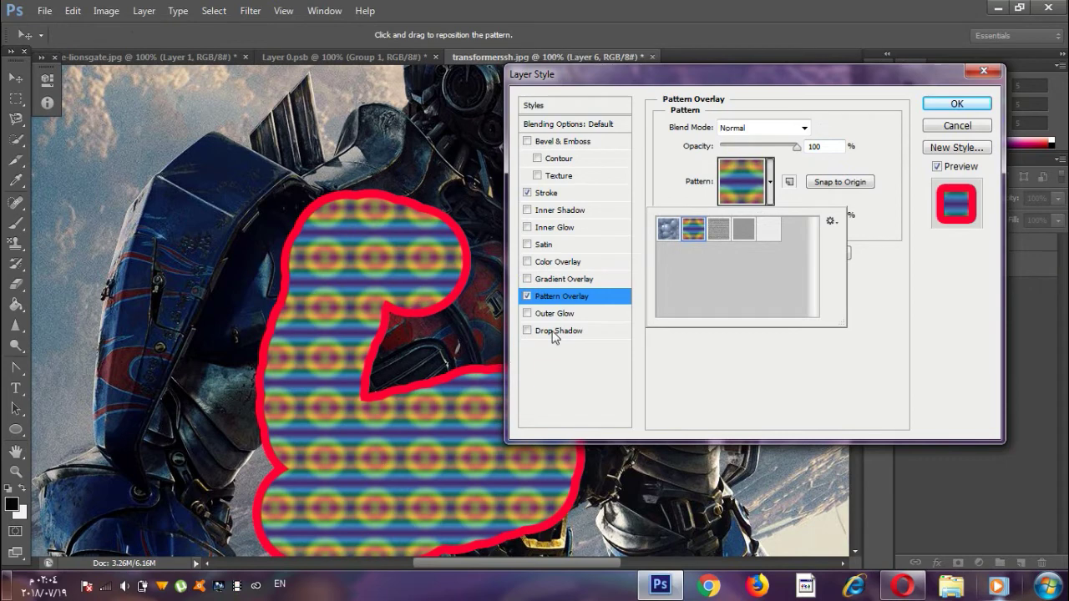
Step: Remove the pattern overlay and turn on Outer Glow, bringing up its colour choice
{"action": "left_click", "coordinate": [527, 297]}
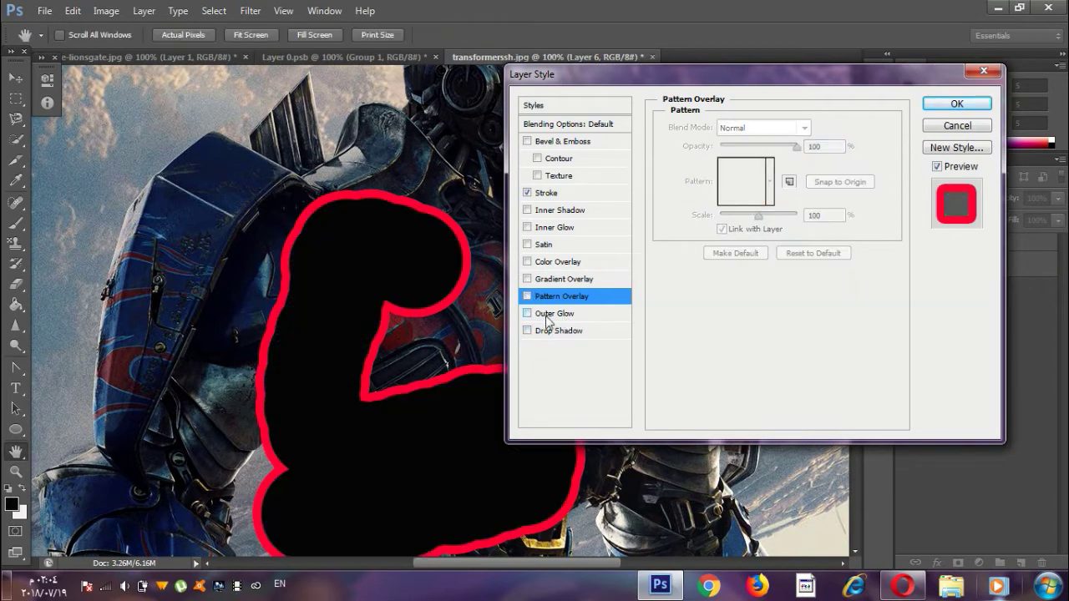
{"action": "left_click", "coordinate": [528, 313]}
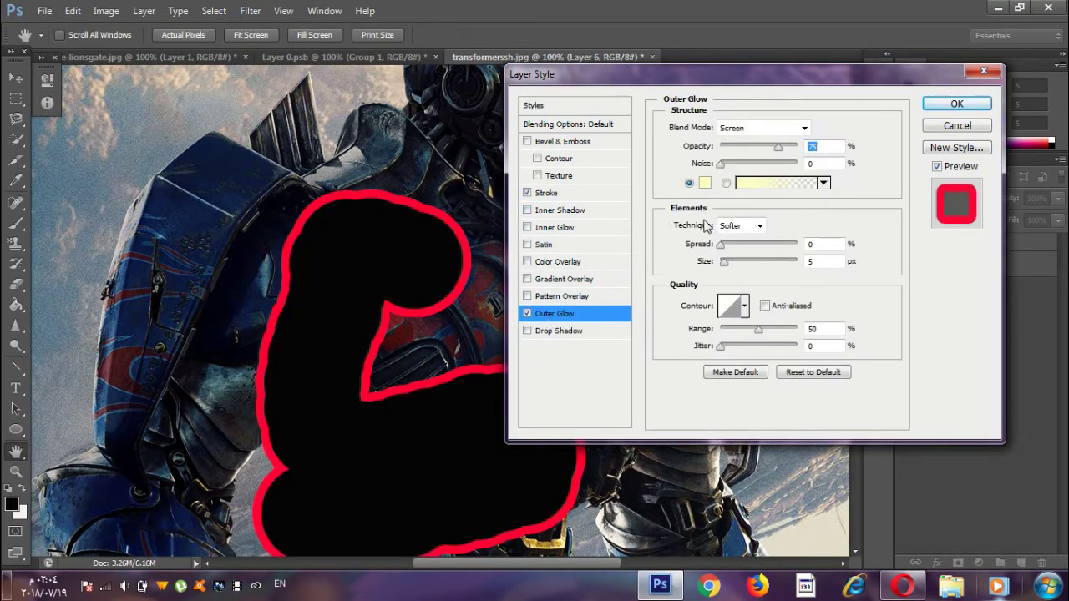
{"action": "left_click", "coordinate": [708, 186]}
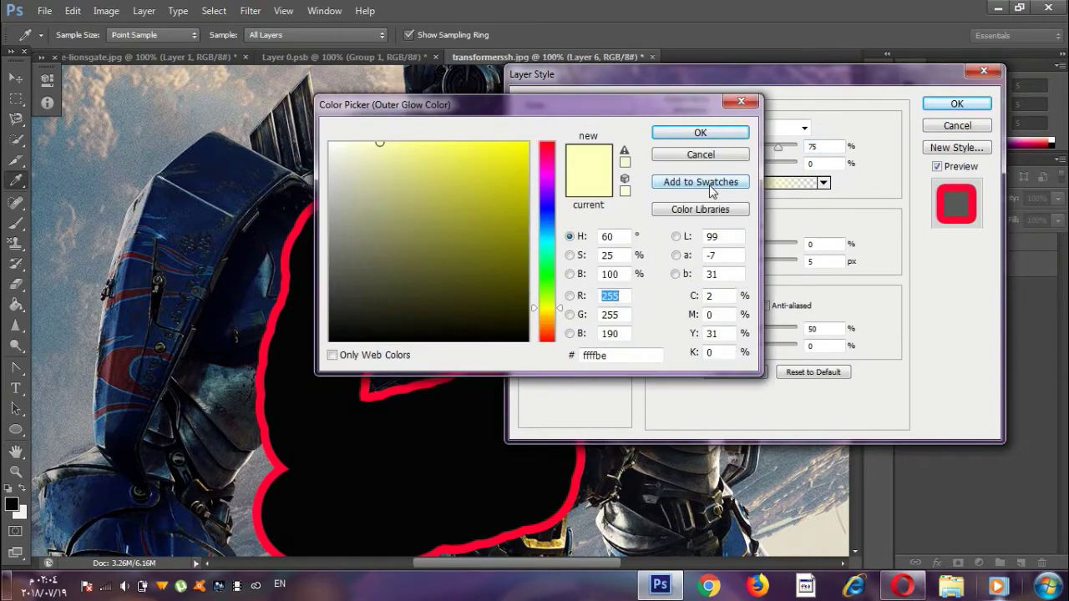
Step: Set the outer glow colour to blue 0000ff
{"action": "mouse_move", "coordinate": [565, 117]}
{"action": "left_mouse_down"}
{"action": "mouse_move", "coordinate": [594, 205]}
{"action": "mouse_move", "coordinate": [844, 318]}
{"action": "left_mouse_up"}
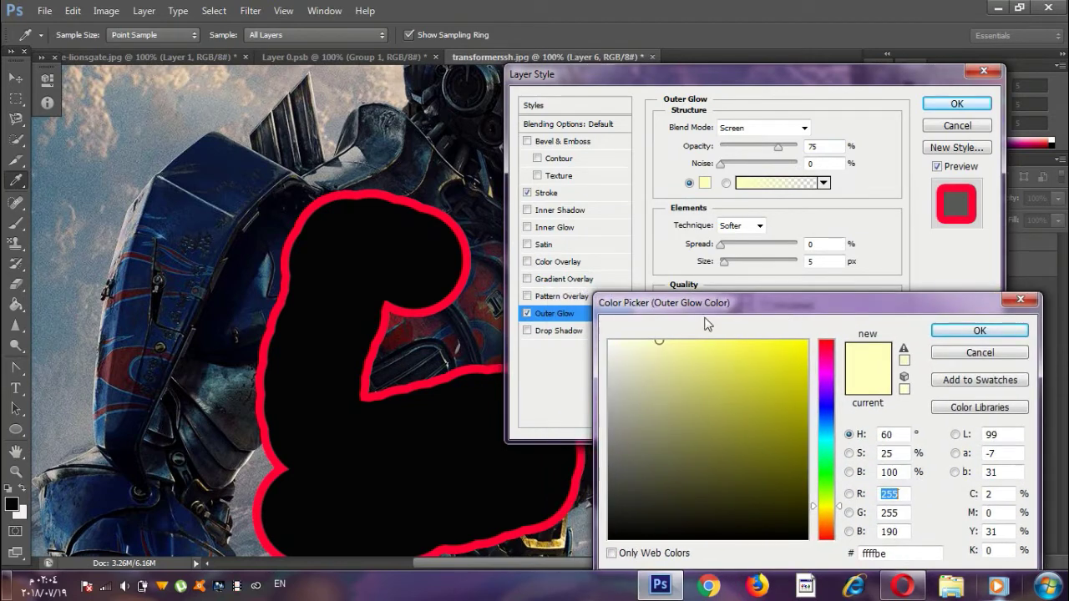
{"action": "left_click_drag", "start_coordinate": [788, 345], "coordinate": [808, 339]}
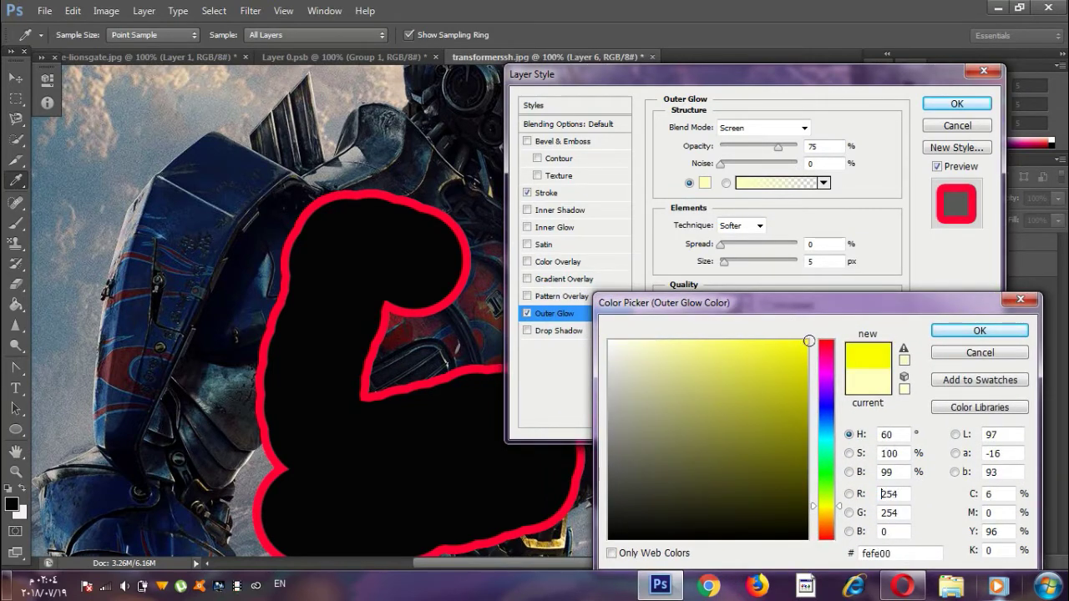
{"action": "left_click_drag", "start_coordinate": [831, 506], "coordinate": [831, 479]}
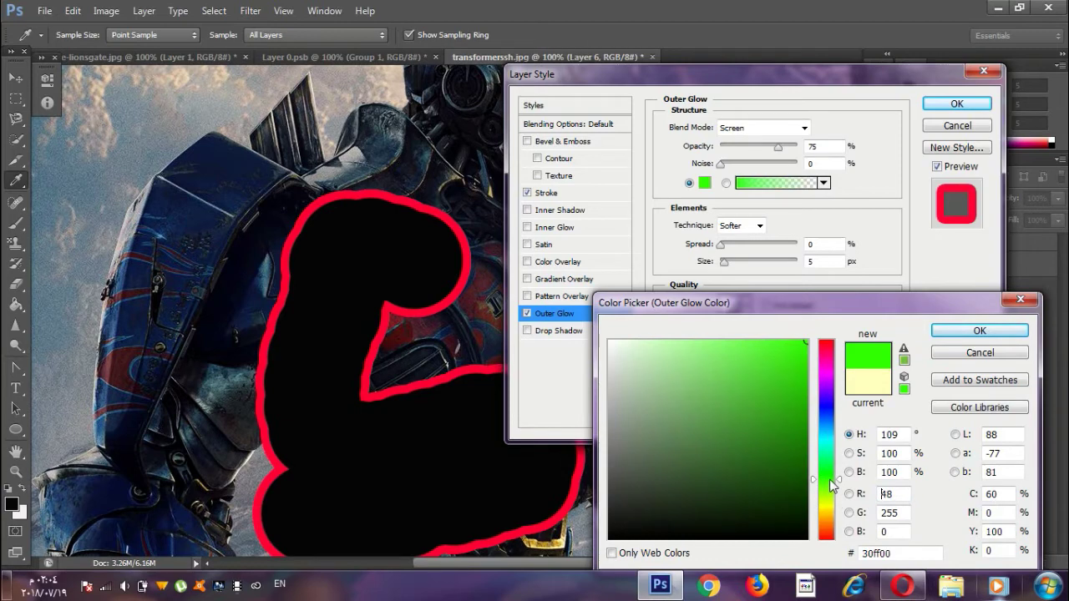
{"action": "left_click", "coordinate": [829, 411]}
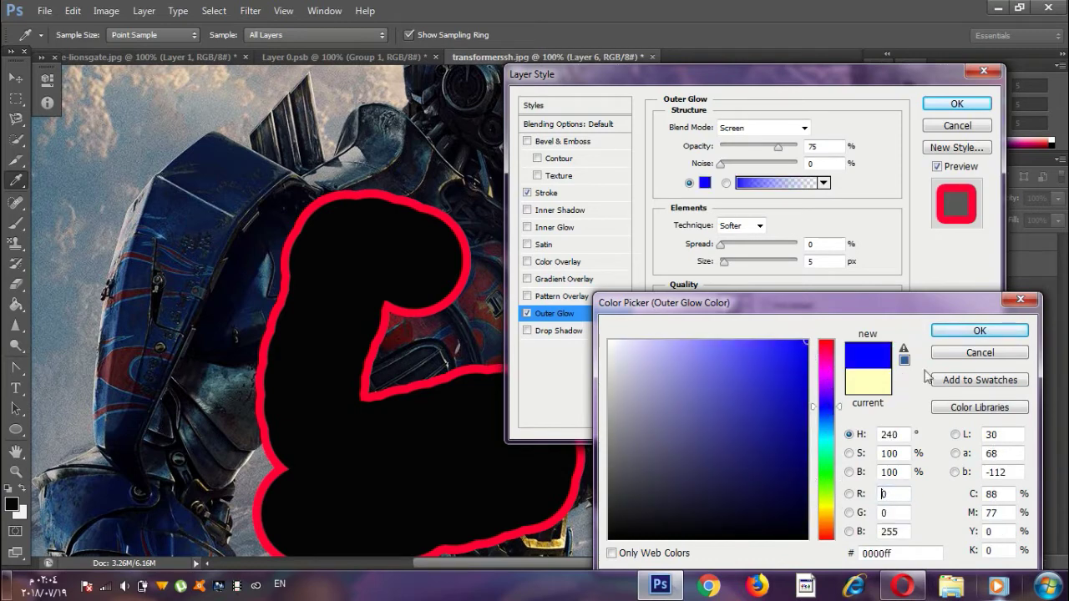
{"action": "left_click", "coordinate": [952, 332]}
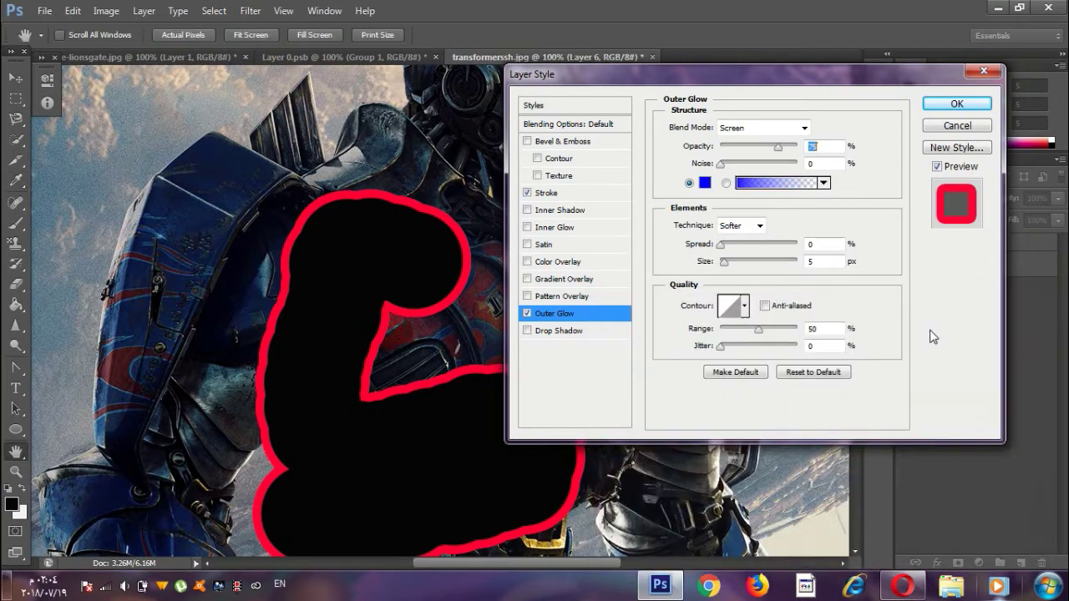
Step: Set the glow spread to 49% and size to 43 px, then enable Drop Shadow
{"action": "left_click", "coordinate": [724, 245]}
{"action": "left_click_drag", "start_coordinate": [740, 251], "coordinate": [755, 250]}
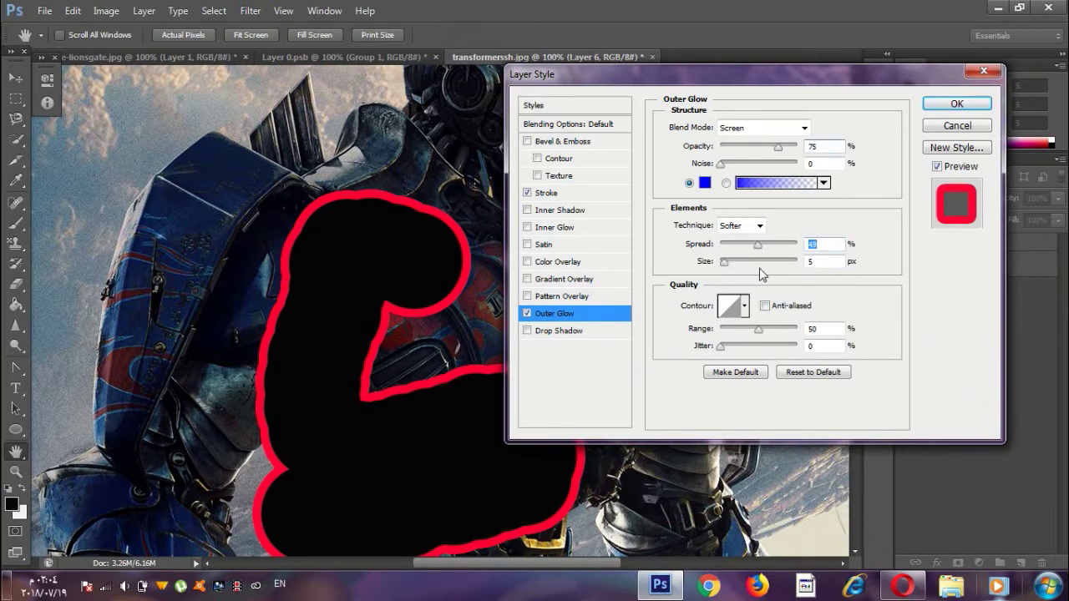
{"action": "left_click_drag", "start_coordinate": [724, 261], "coordinate": [706, 260]}
{"action": "left_click_drag", "start_coordinate": [722, 263], "coordinate": [756, 265]}
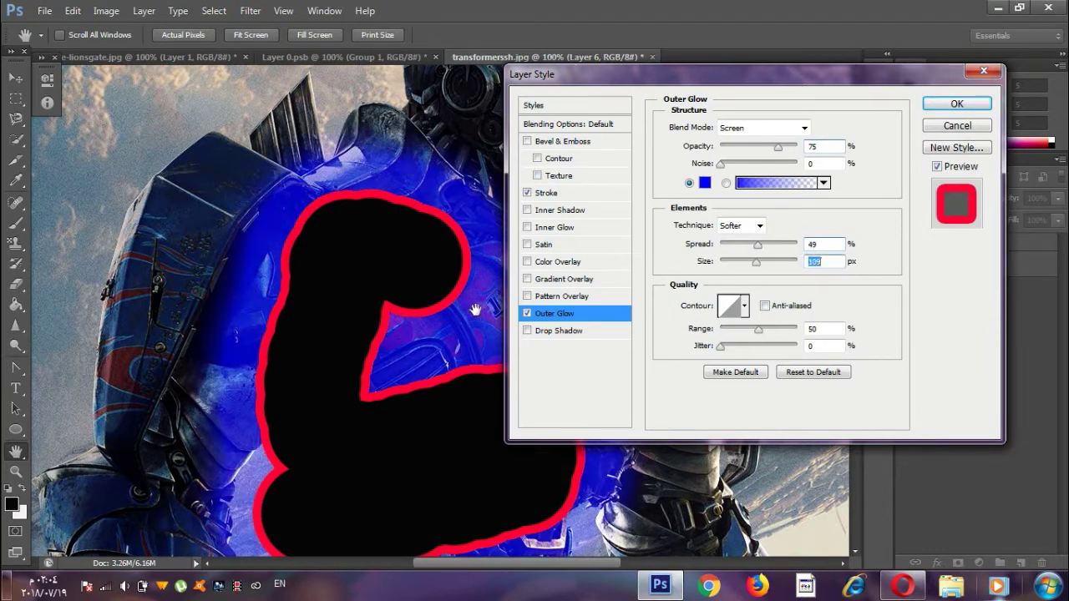
{"action": "left_click_drag", "start_coordinate": [757, 263], "coordinate": [738, 265]}
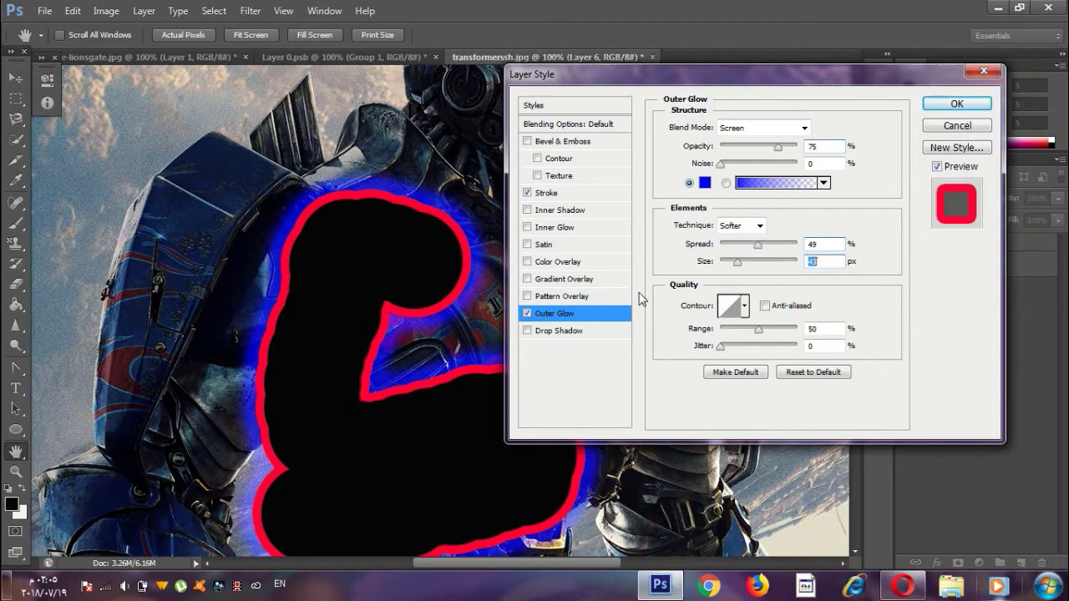
{"action": "left_click_drag", "start_coordinate": [728, 72], "coordinate": [687, 7]}
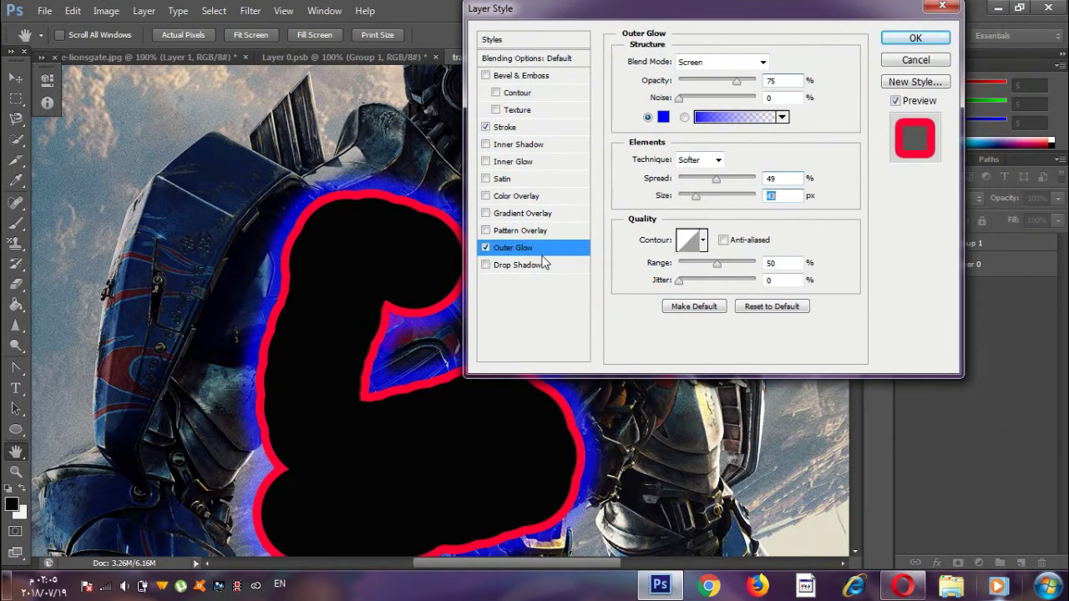
{"action": "left_click", "coordinate": [517, 265]}
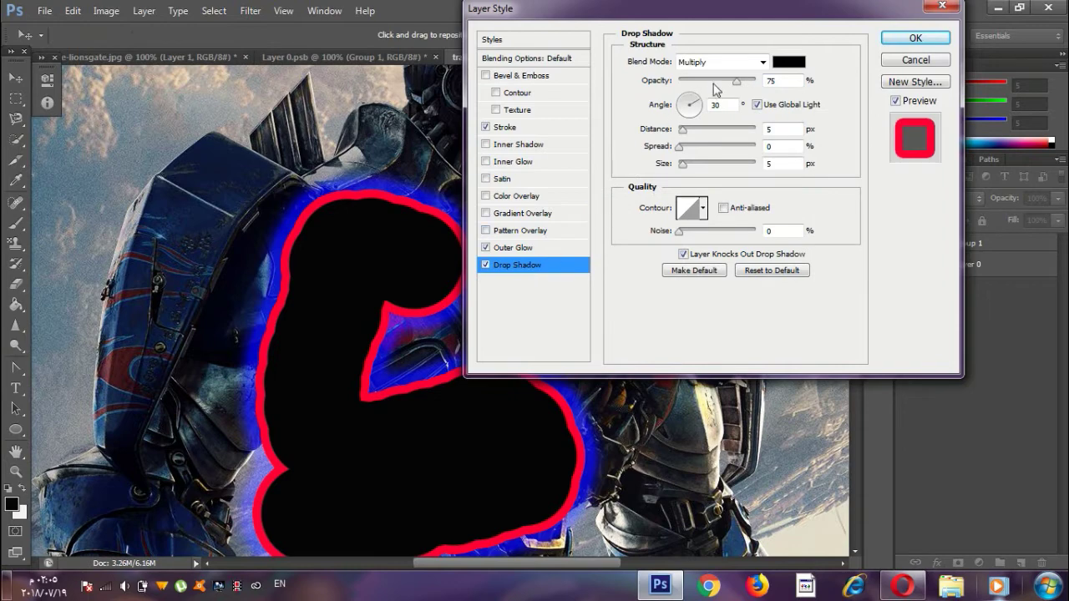
Step: Turn off the blue glow and red stroke, widen the shadow spread and add noise
{"action": "left_click", "coordinate": [485, 247]}
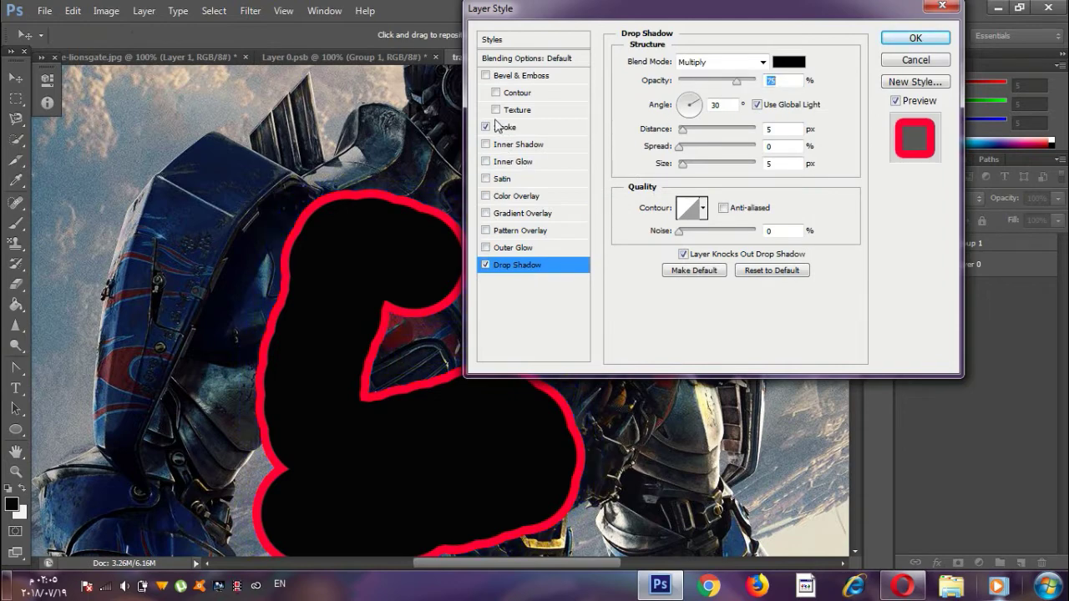
{"action": "left_click", "coordinate": [485, 127]}
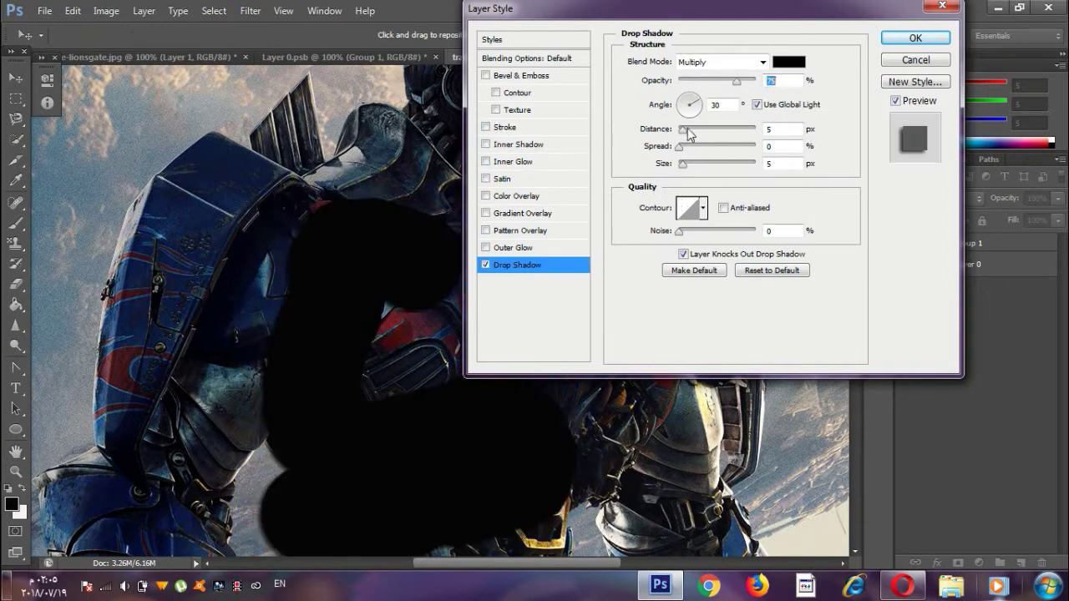
{"action": "left_click_drag", "start_coordinate": [679, 146], "coordinate": [760, 151]}
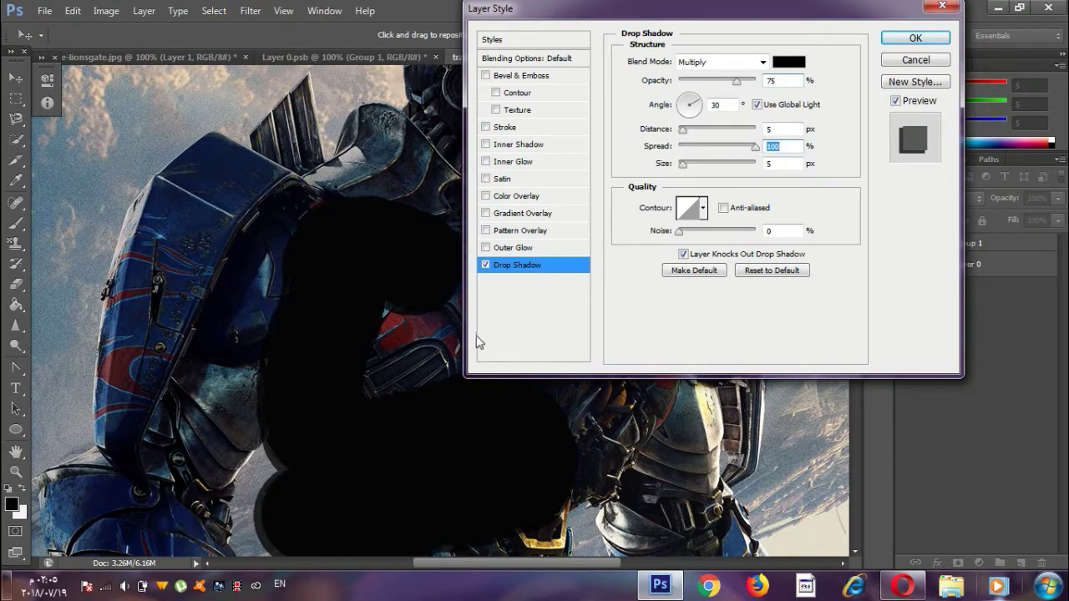
{"action": "left_click_drag", "start_coordinate": [680, 232], "coordinate": [714, 234]}
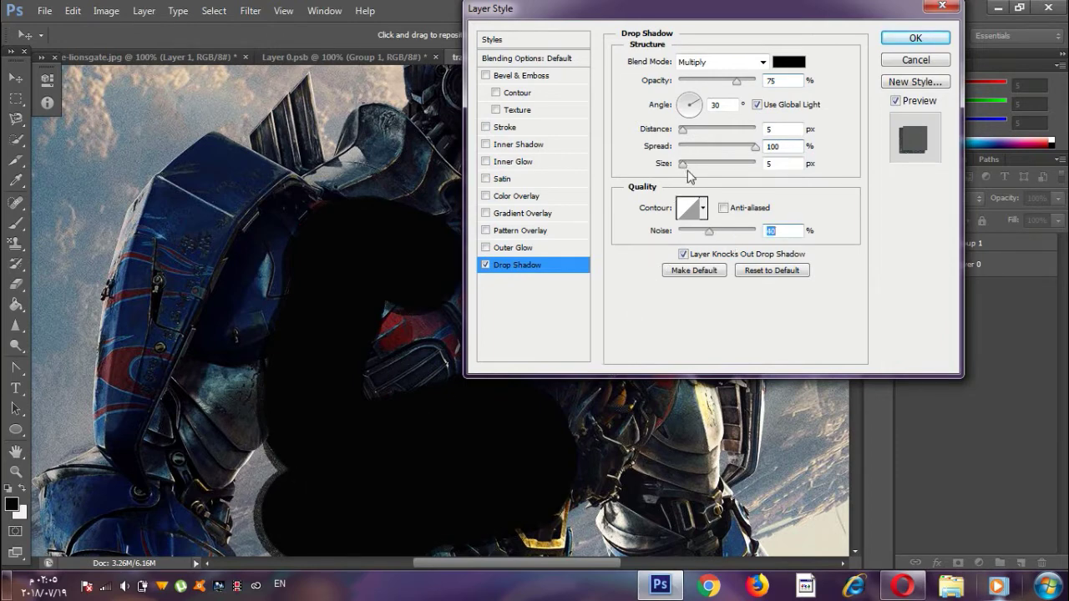
Step: Enlarge the shadow to 144 px, then disable Drop Shadow and close Layer Style
{"action": "left_click_drag", "start_coordinate": [682, 164], "coordinate": [726, 164]}
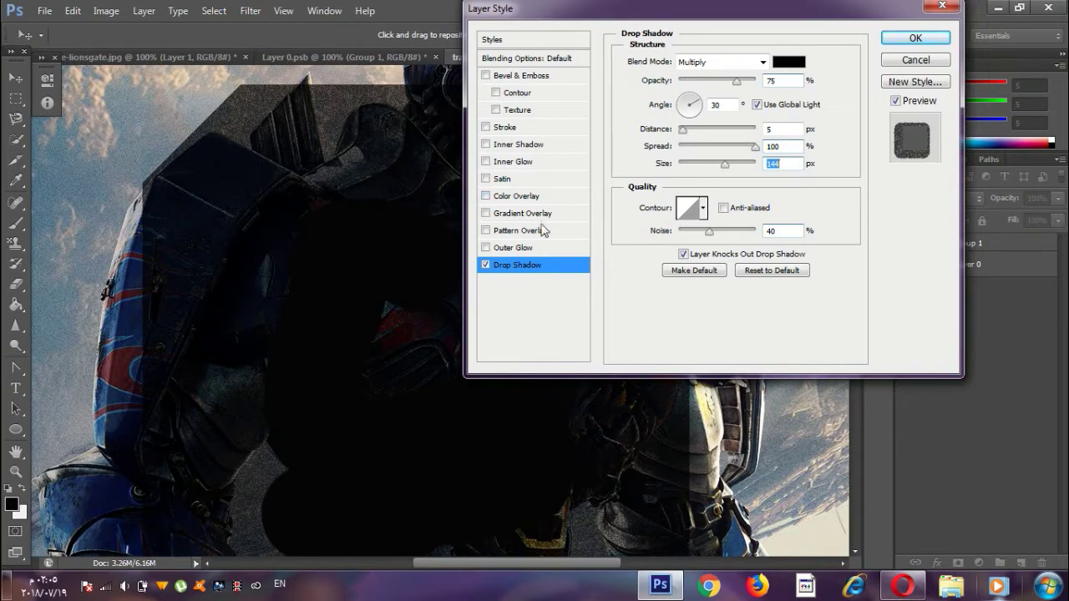
{"action": "left_click", "coordinate": [486, 264]}
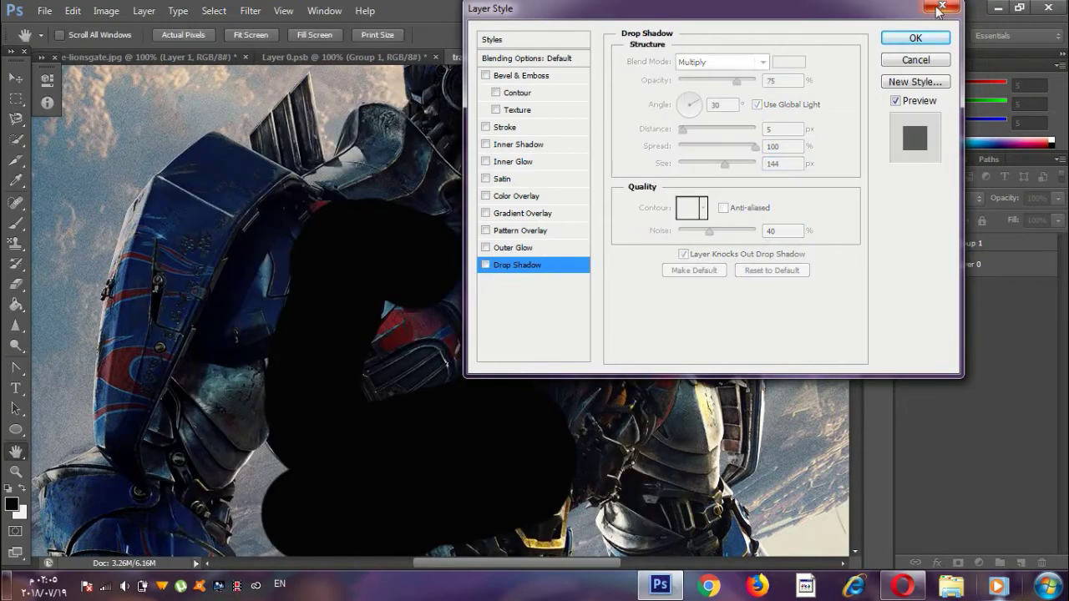
{"action": "left_click", "coordinate": [940, 7]}
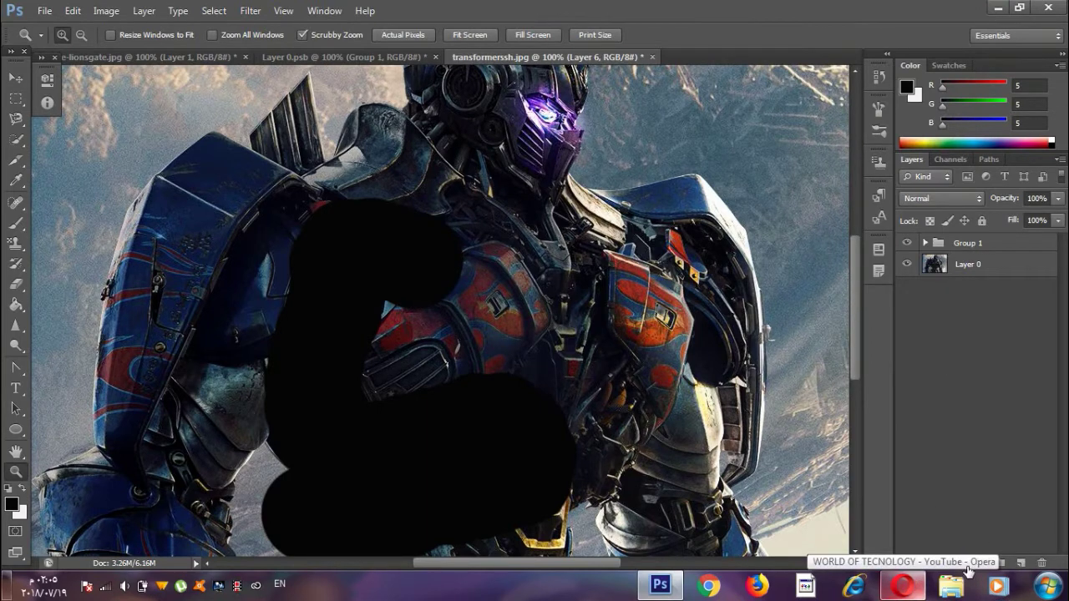
Step: Zoom in on the robot's shoulder armour, back out to 66.7%, and show the Layer menu
{"action": "key", "text": "ctrl+plus"}
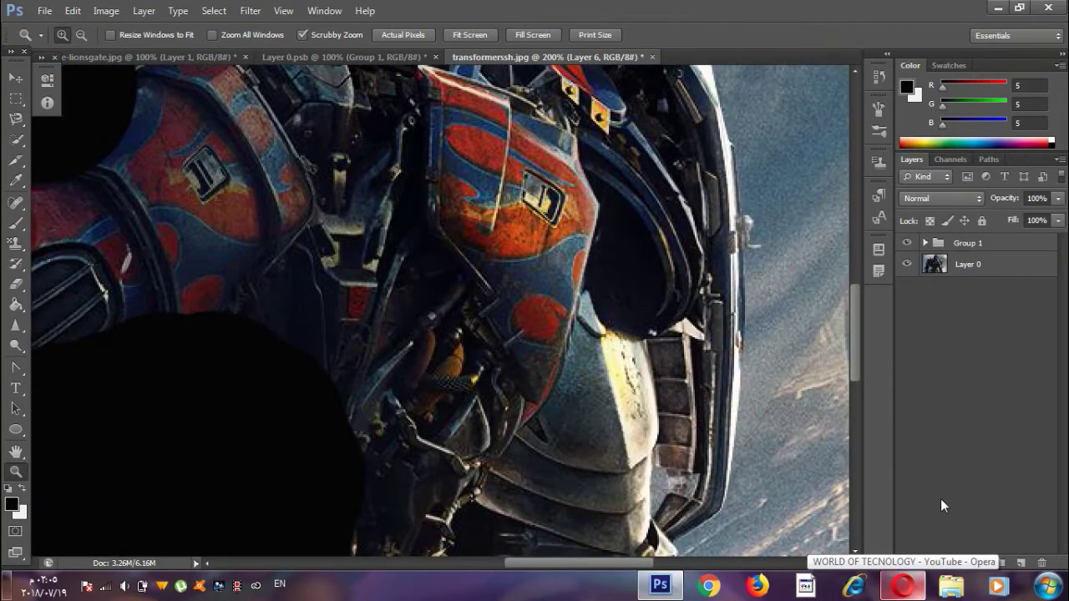
{"action": "left_click", "coordinate": [649, 396], "text": "alt"}
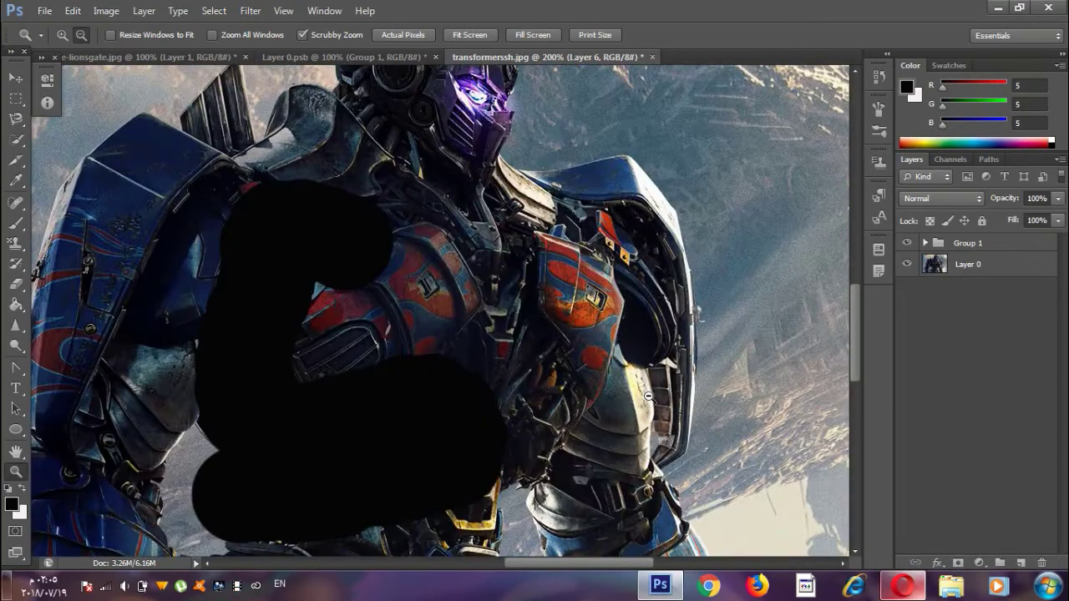
{"action": "left_click", "coordinate": [144, 11]}
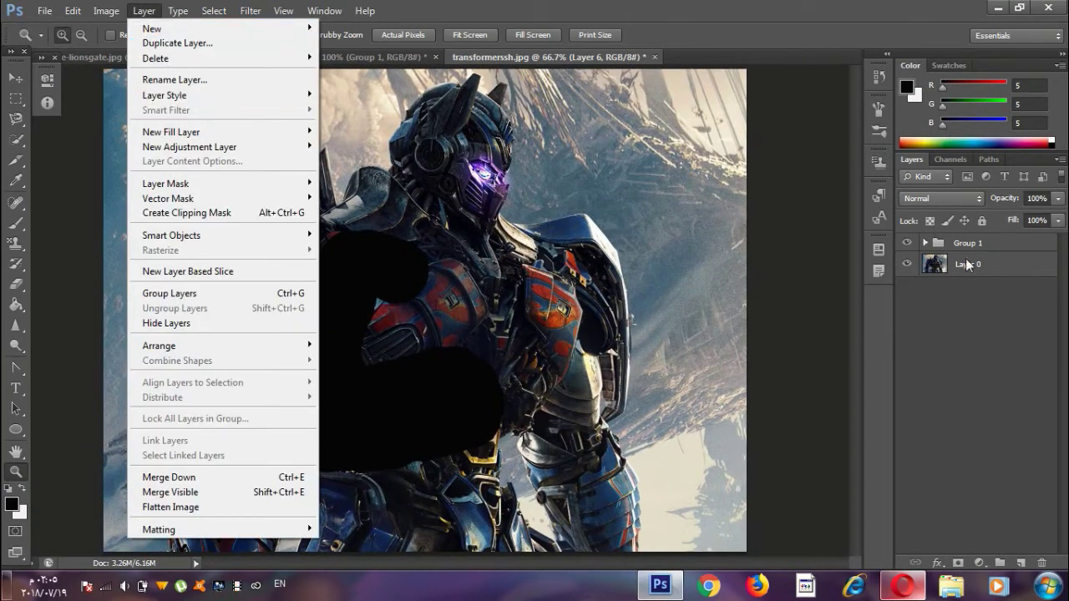
Step: Open and close Layer 0's Layer Style unchanged, then show the New Fill Layer submenu
{"action": "left_click", "coordinate": [992, 266]}
{"action": "double_click", "coordinate": [992, 266]}
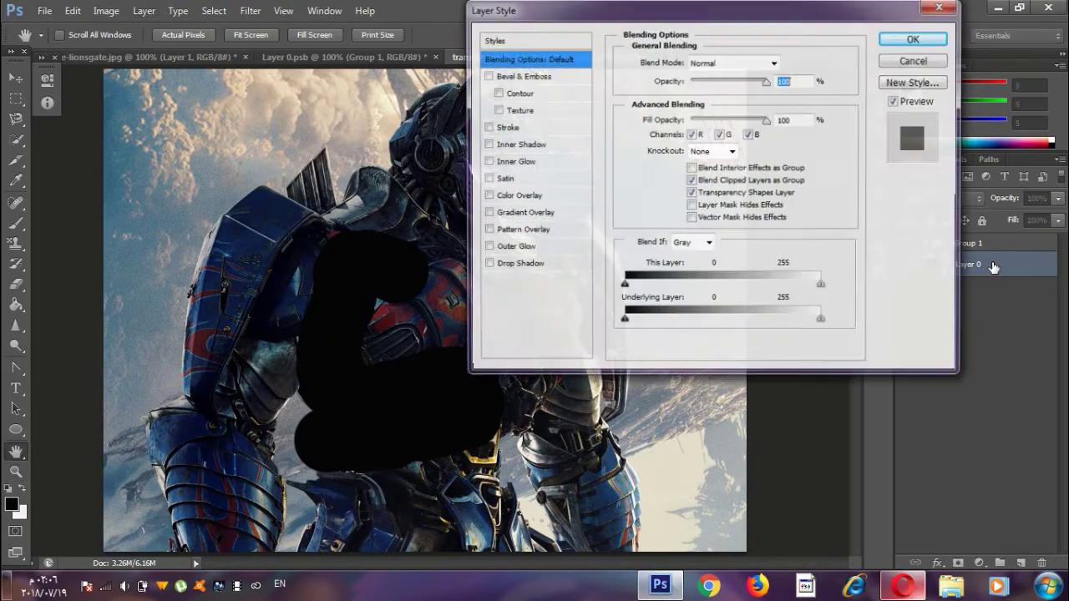
{"action": "left_click_drag", "start_coordinate": [819, 8], "coordinate": [728, 13]}
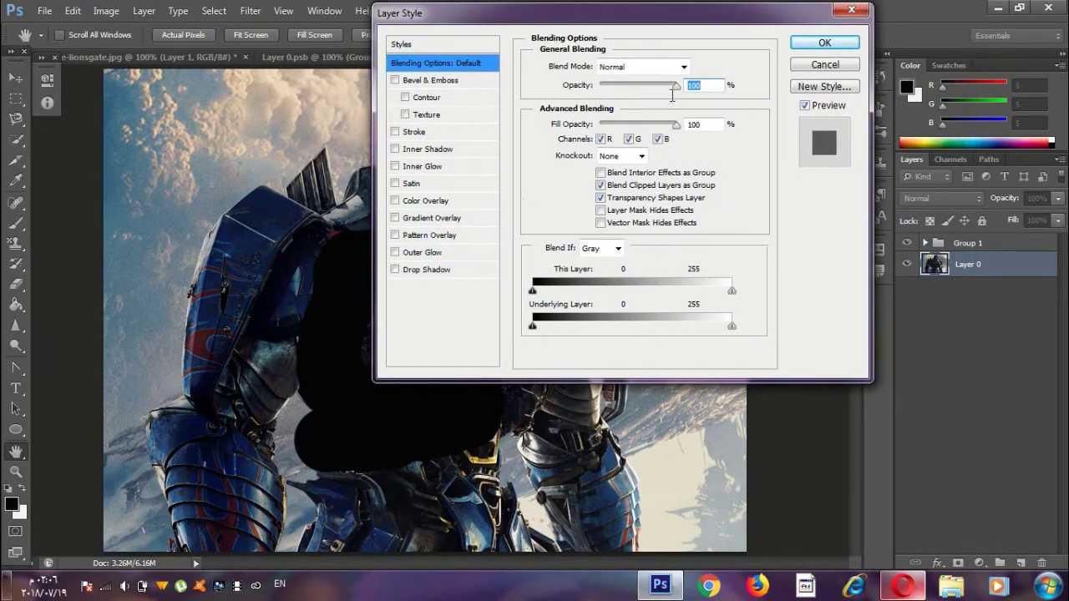
{"action": "left_click", "coordinate": [851, 10]}
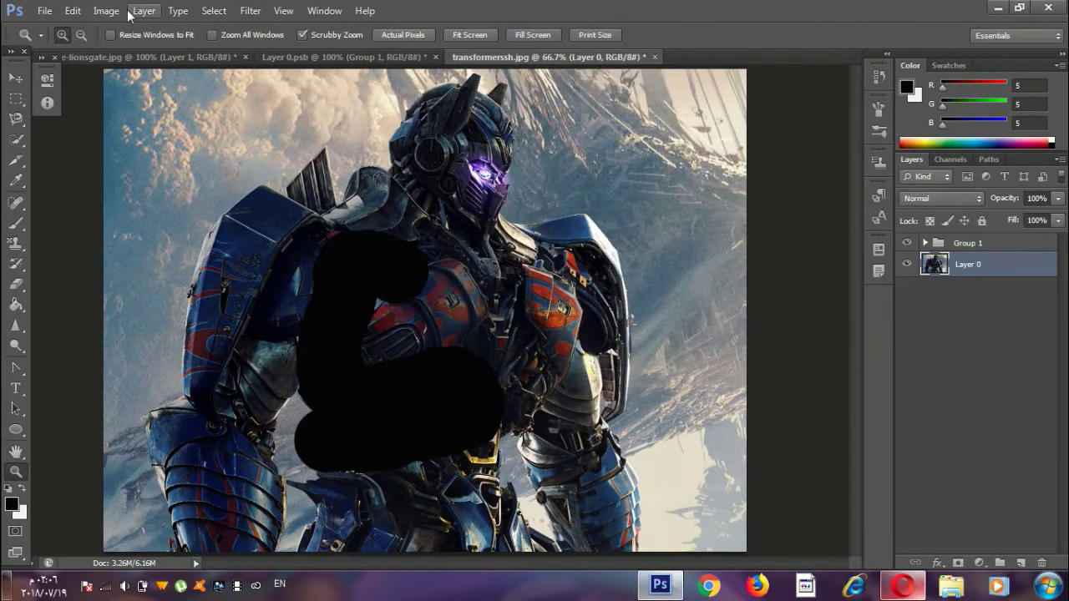
{"action": "left_click", "coordinate": [142, 11]}
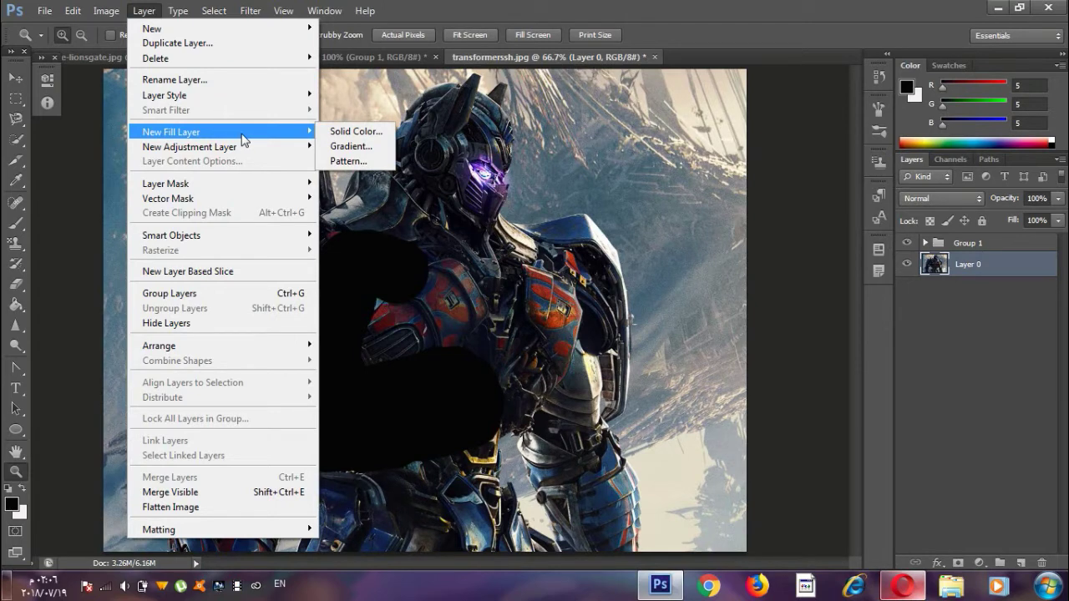
Step: Add a red-labelled Solid Color fill layer, Color Fill 1, in yellow ffc400
{"action": "left_click", "coordinate": [337, 134]}
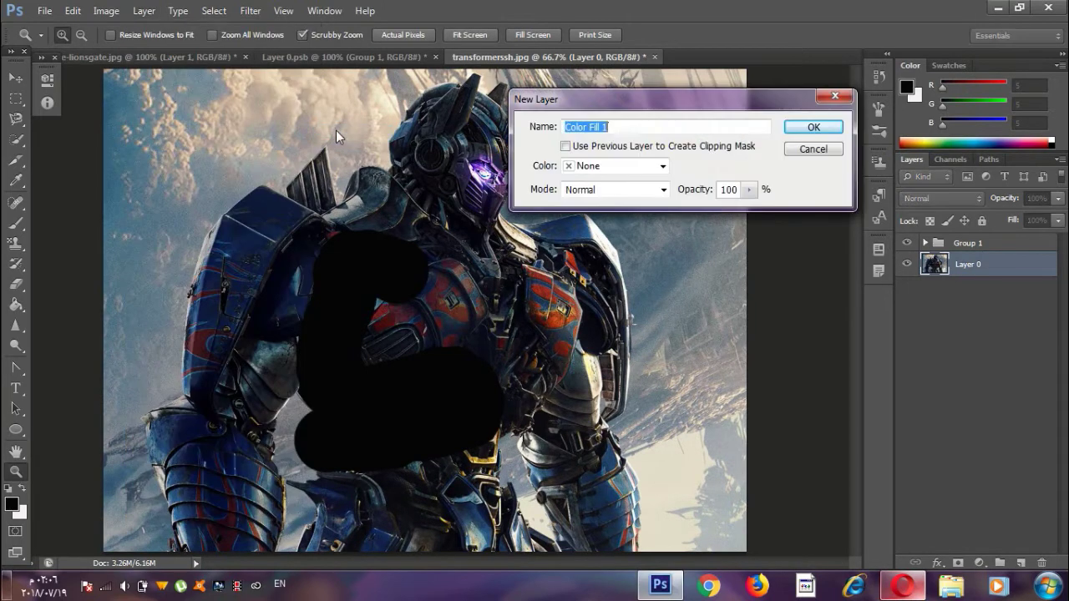
{"action": "left_click", "coordinate": [622, 167]}
{"action": "left_click", "coordinate": [610, 216]}
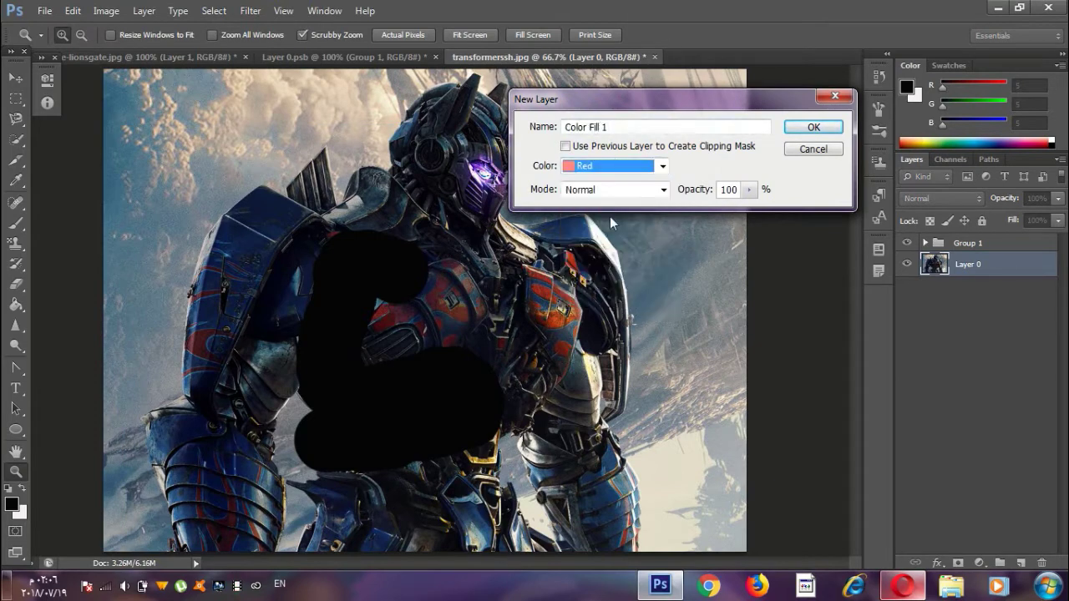
{"action": "left_click", "coordinate": [812, 127]}
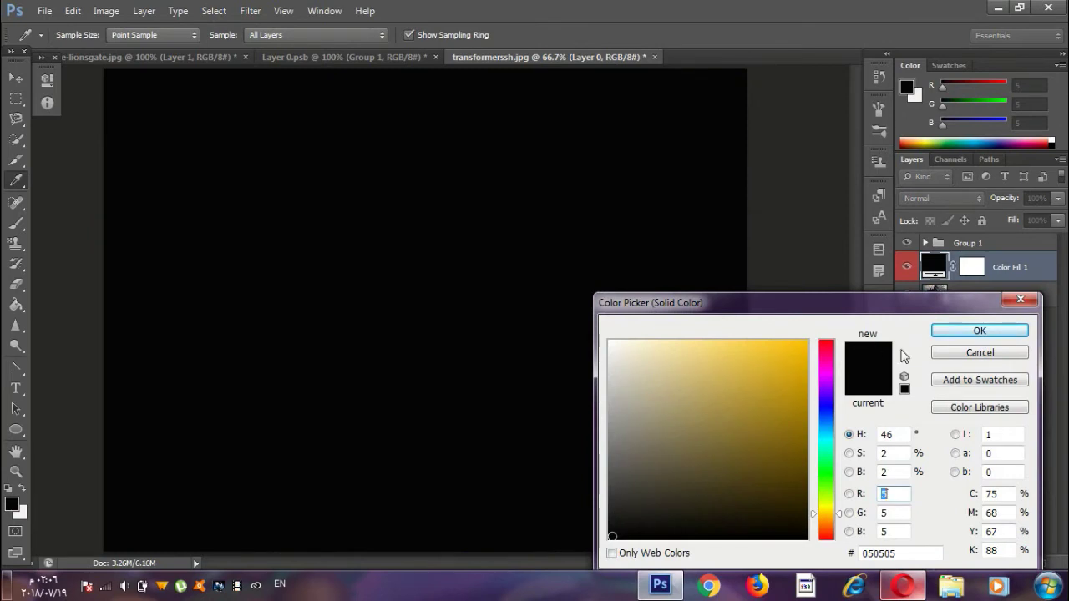
{"action": "left_click_drag", "start_coordinate": [759, 409], "coordinate": [807, 341]}
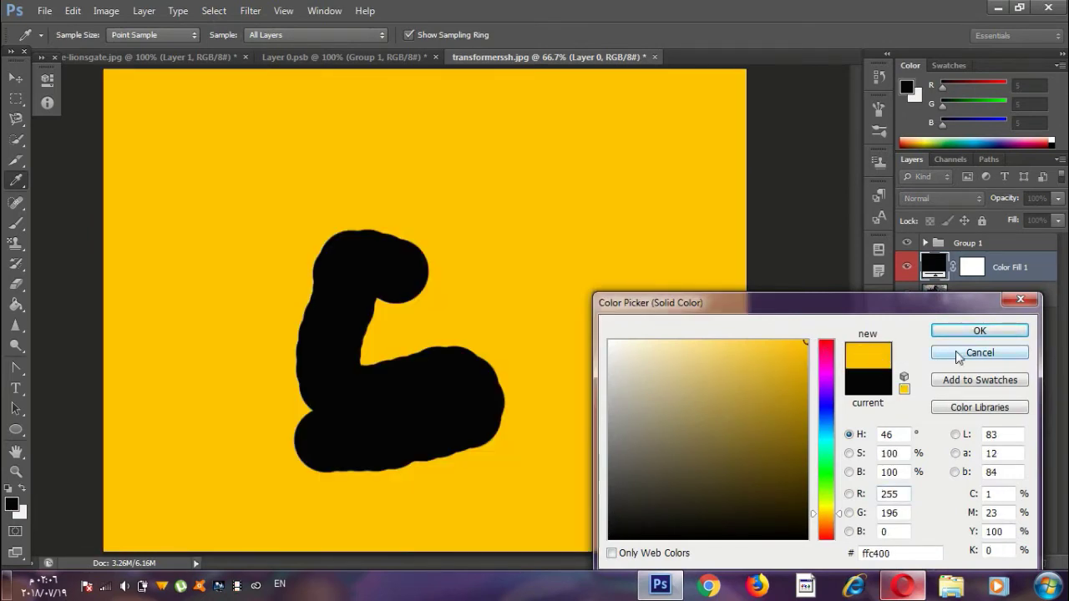
{"action": "left_click", "coordinate": [954, 332]}
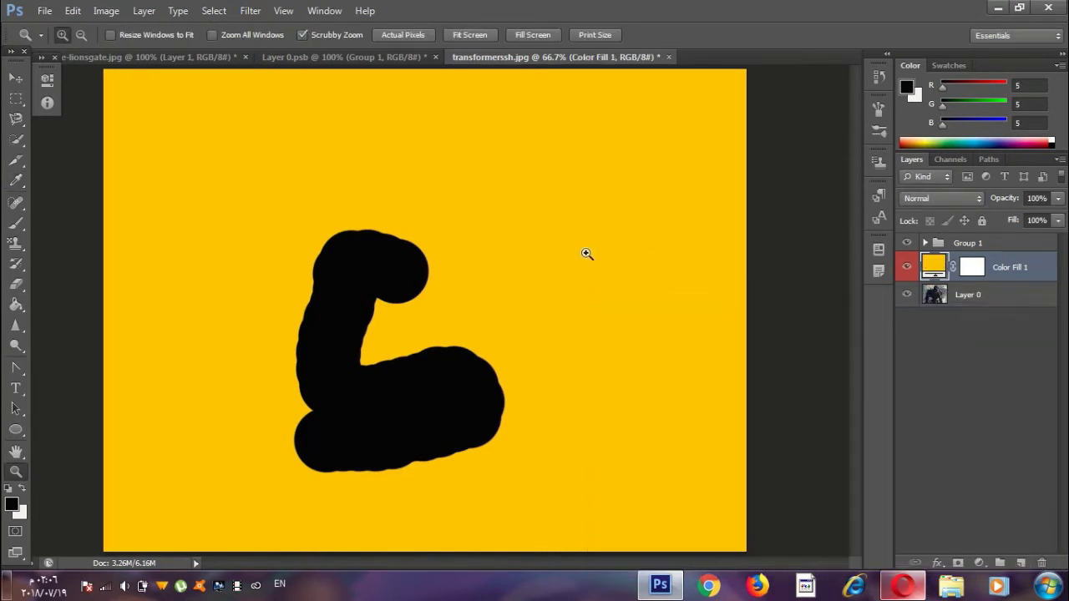
{"action": "left_click", "coordinate": [143, 11]}
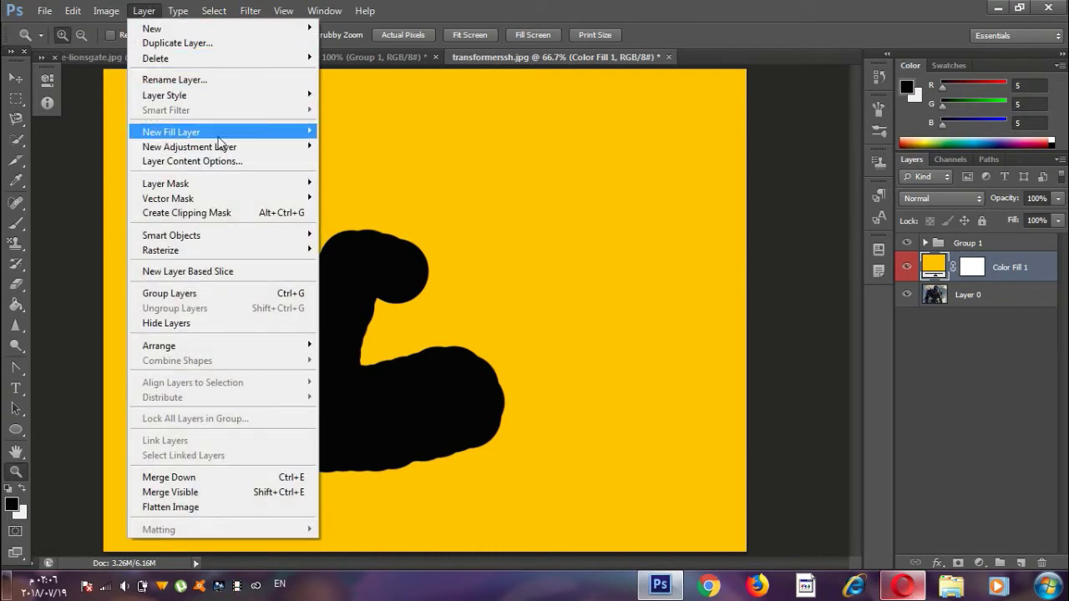
{"action": "mouse_move", "coordinate": [189, 147]}
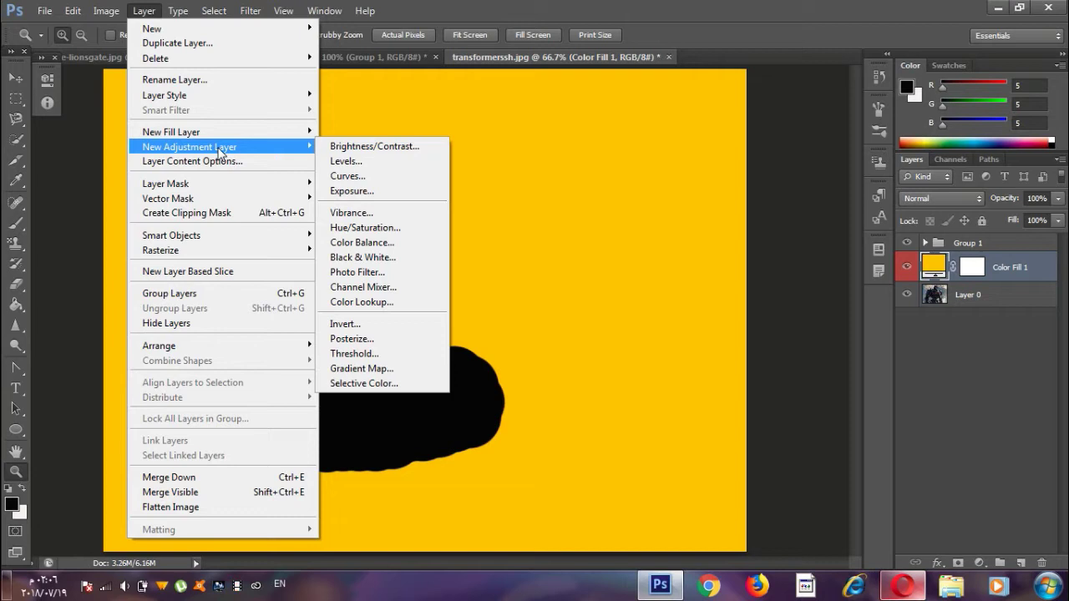
Step: Add a Curves 1 adjustment layer, then undo back past the curves and yellow fill layers
{"action": "left_click", "coordinate": [364, 176]}
{"action": "left_click", "coordinate": [819, 131]}
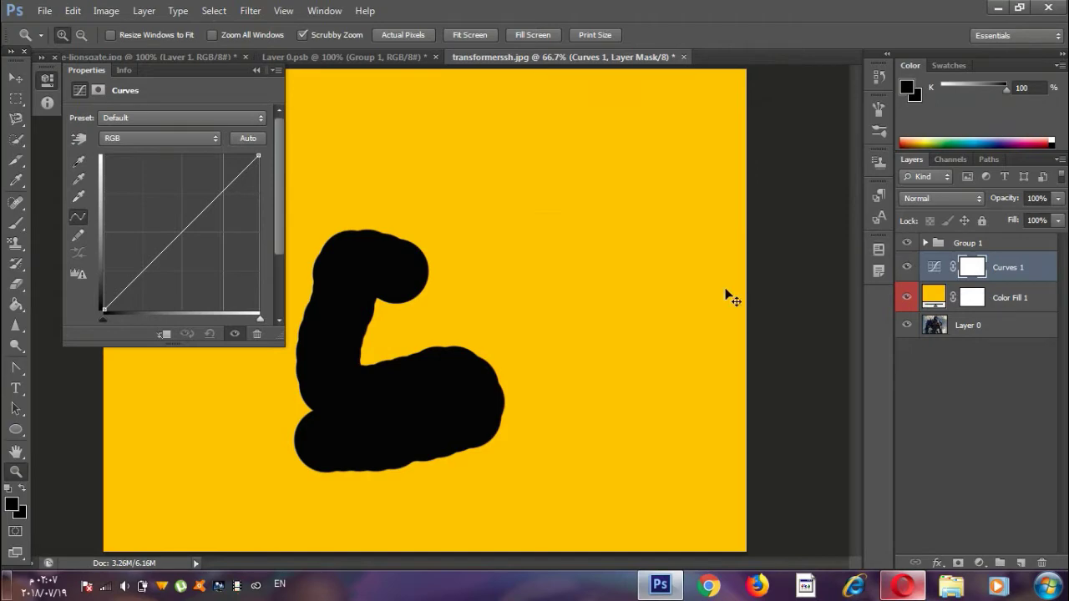
{"action": "key", "text": "ctrl+alt+z"}
{"action": "key", "text": "ctrl+alt+z"}
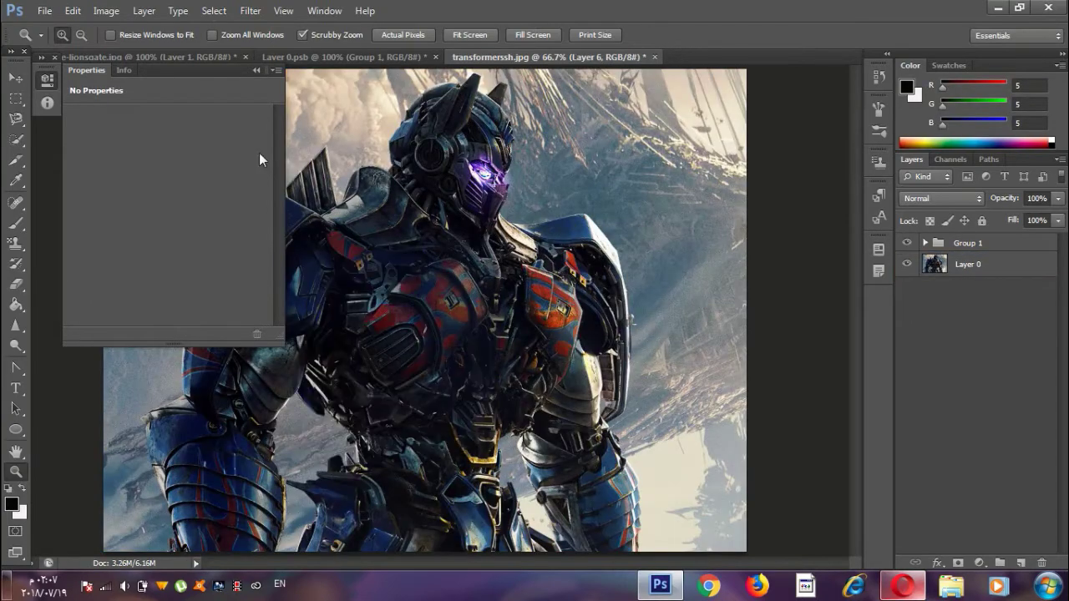
{"action": "left_click", "coordinate": [112, 11]}
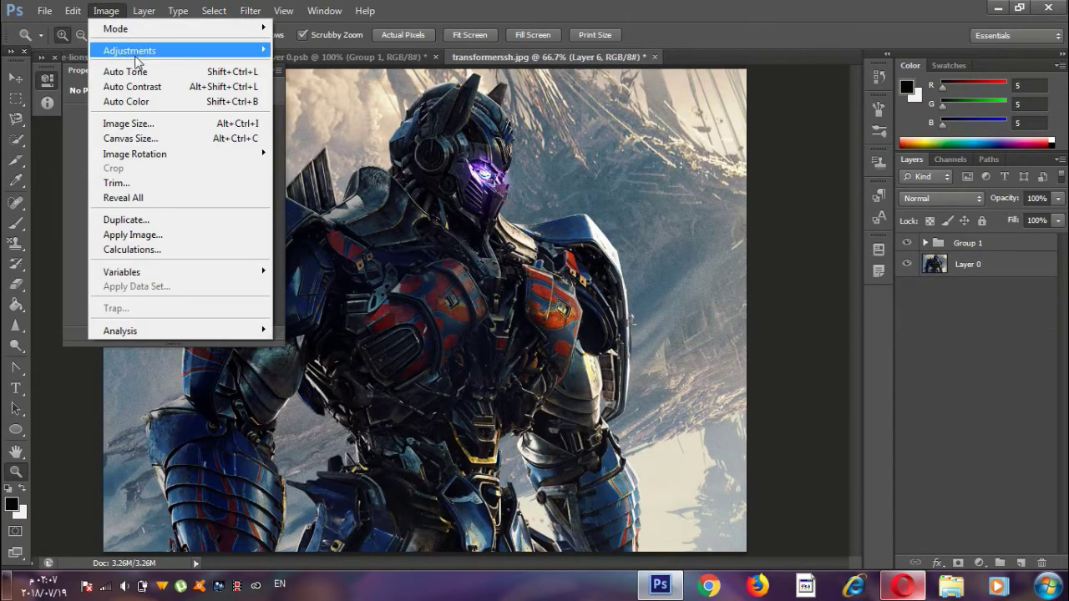
Step: Attempt a Curves adjustment on the empty layer, dismiss the error, and show the Layer menu
{"action": "mouse_move", "coordinate": [130, 51]}
{"action": "left_click", "coordinate": [320, 82]}
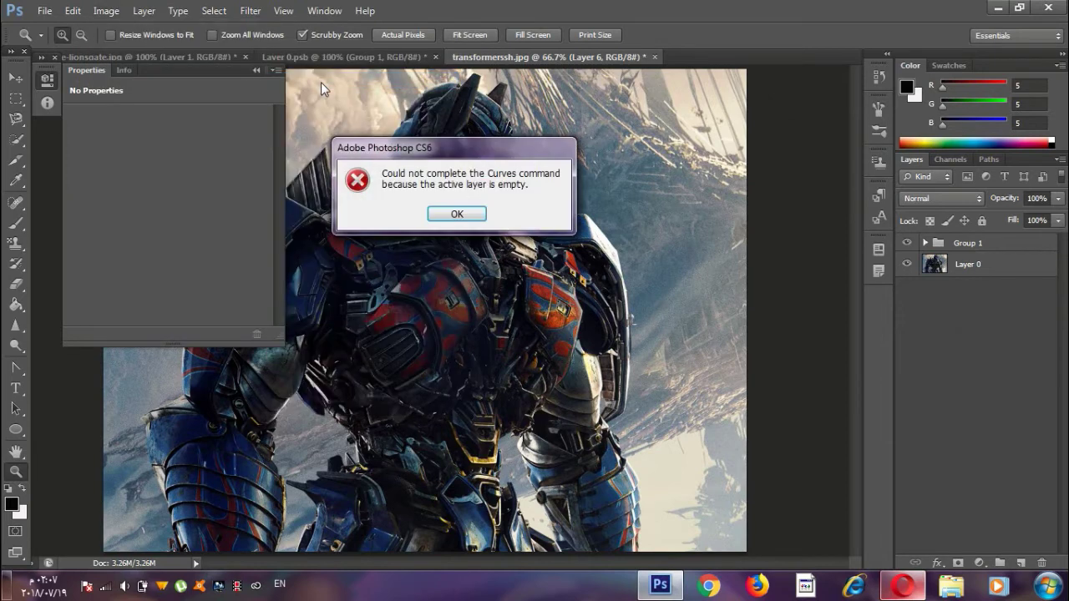
{"action": "left_click", "coordinate": [451, 215]}
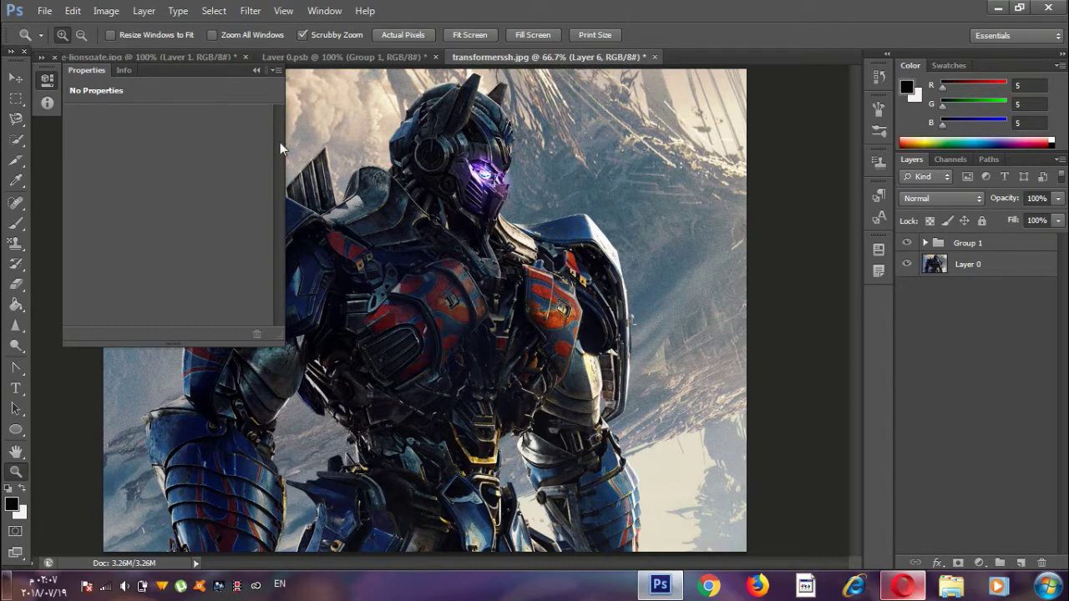
{"action": "left_click", "coordinate": [151, 13]}
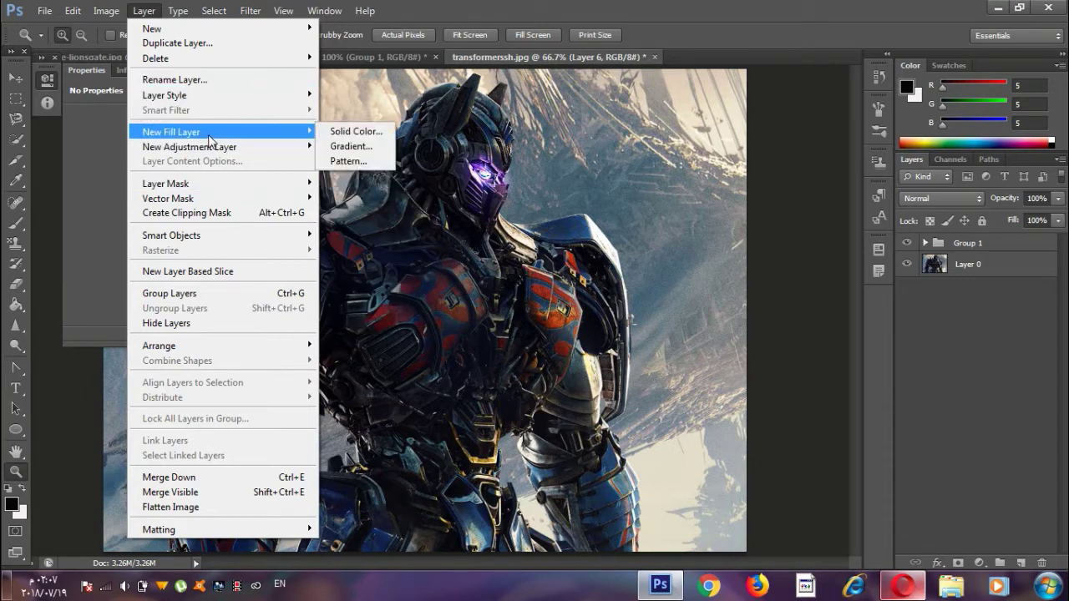
{"action": "mouse_move", "coordinate": [183, 95]}
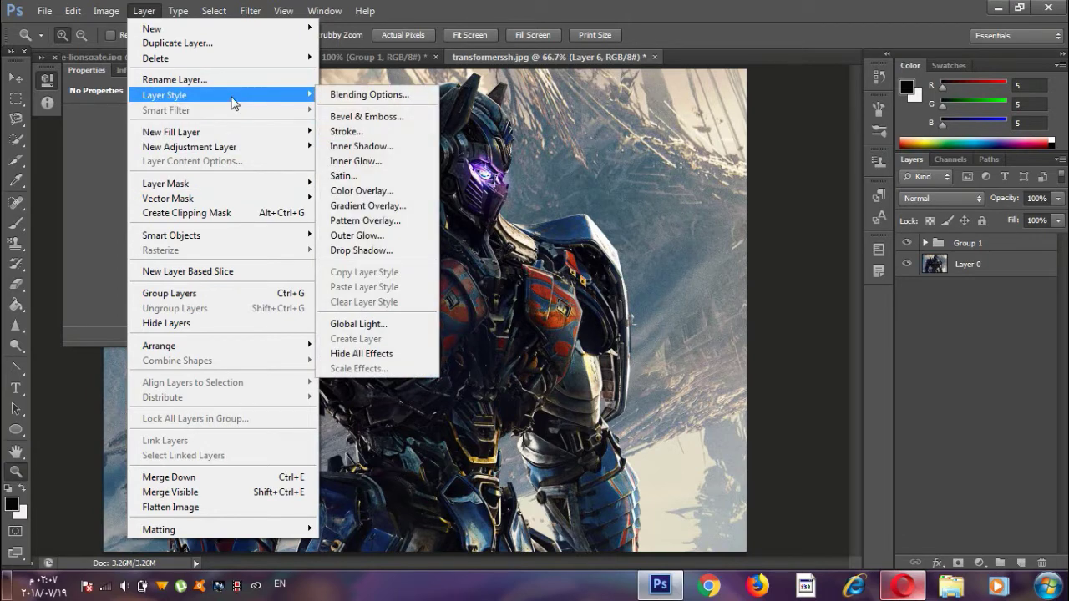
Step: Cancel the Stroke style dialog and add a white layer mask to Layer 0
{"action": "left_click", "coordinate": [356, 132]}
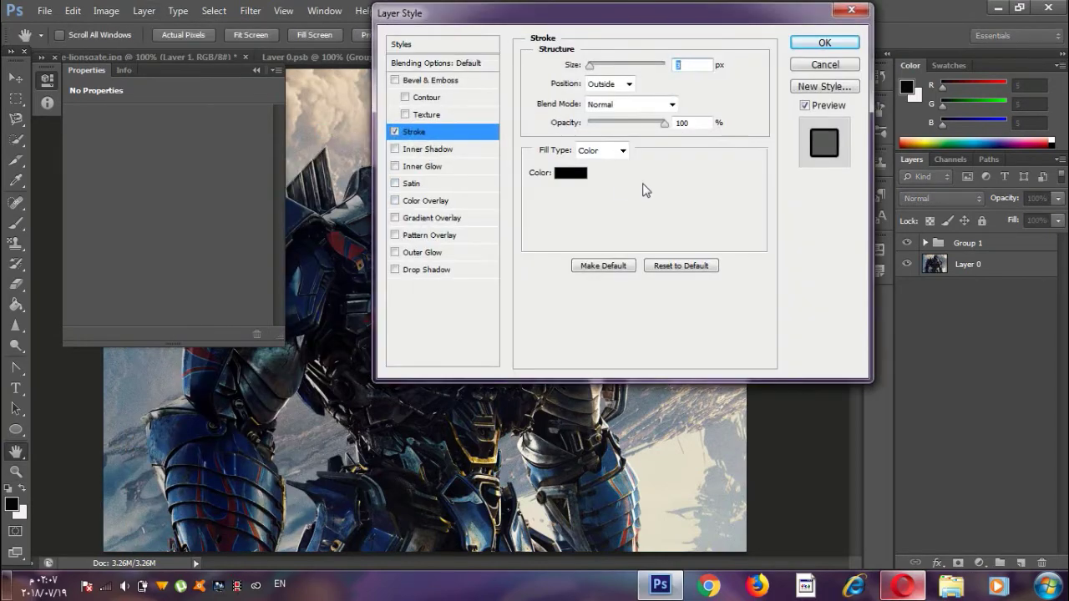
{"action": "left_click", "coordinate": [851, 9]}
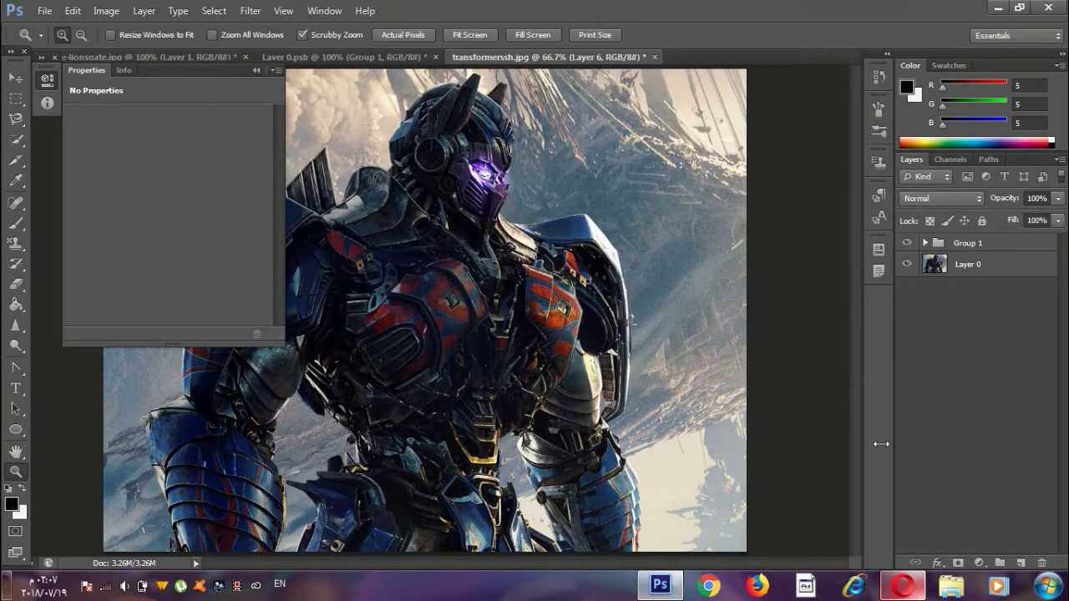
{"action": "left_click", "coordinate": [981, 268]}
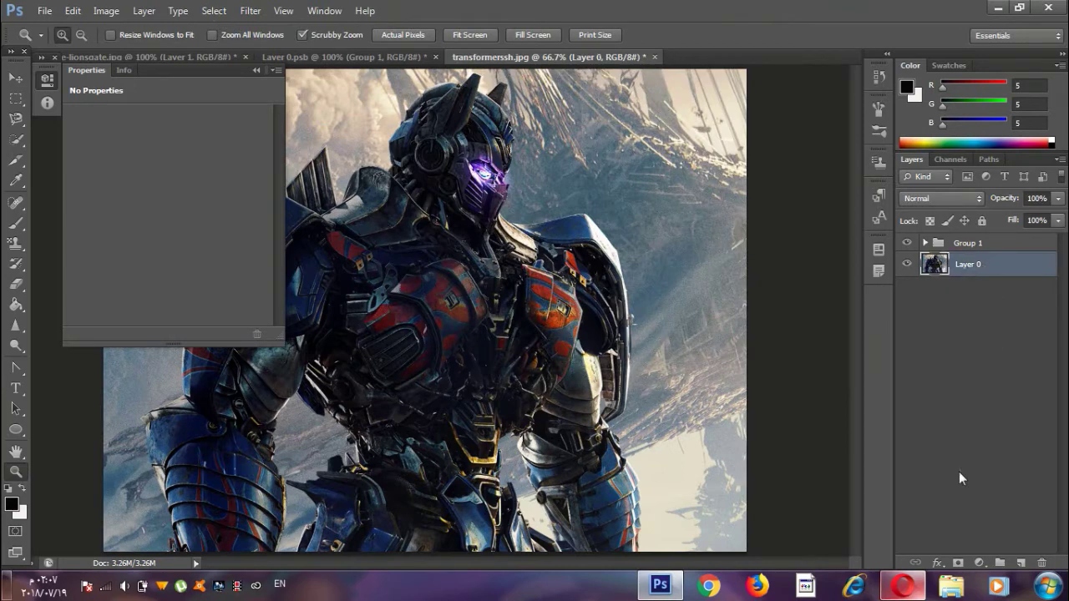
{"action": "left_click", "coordinate": [958, 563]}
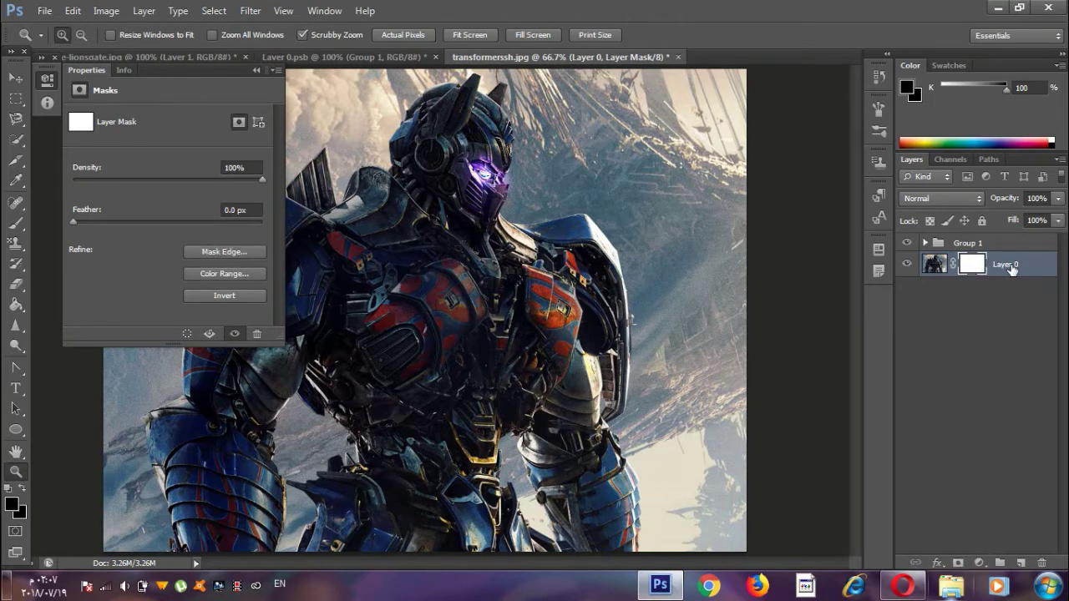
Step: Open and close Layer 0's Blending Options without changes
{"action": "double_click", "coordinate": [1010, 264]}
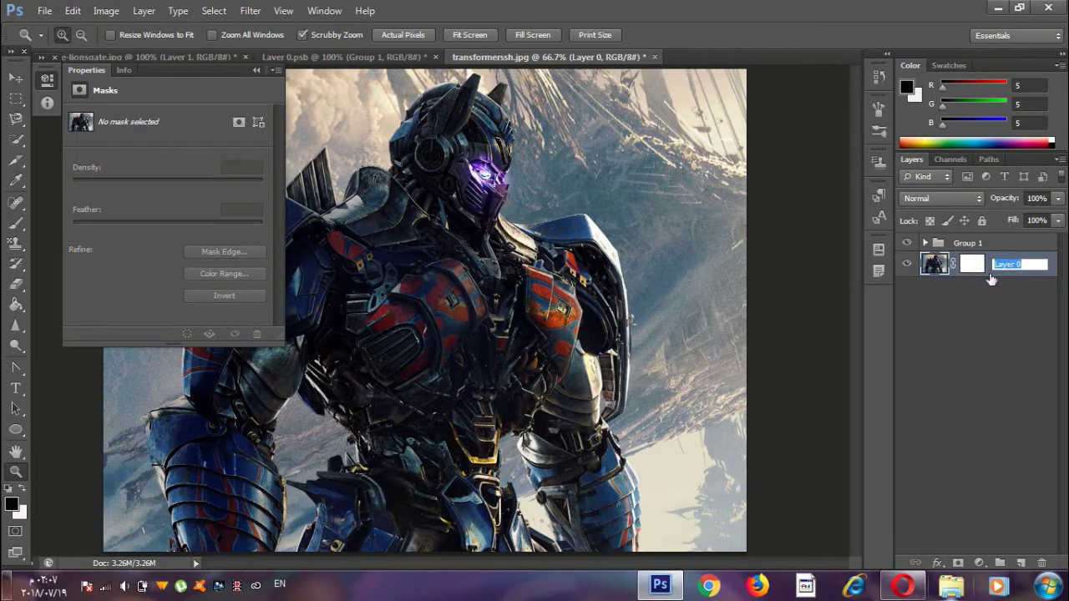
{"action": "double_click", "coordinate": [991, 277]}
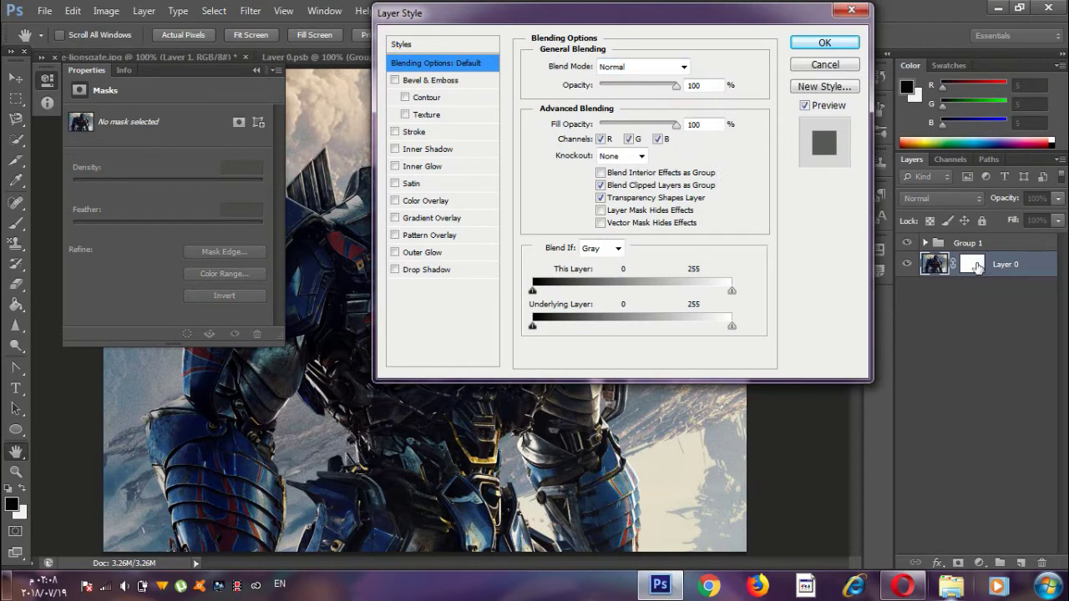
{"action": "left_click", "coordinate": [853, 12]}
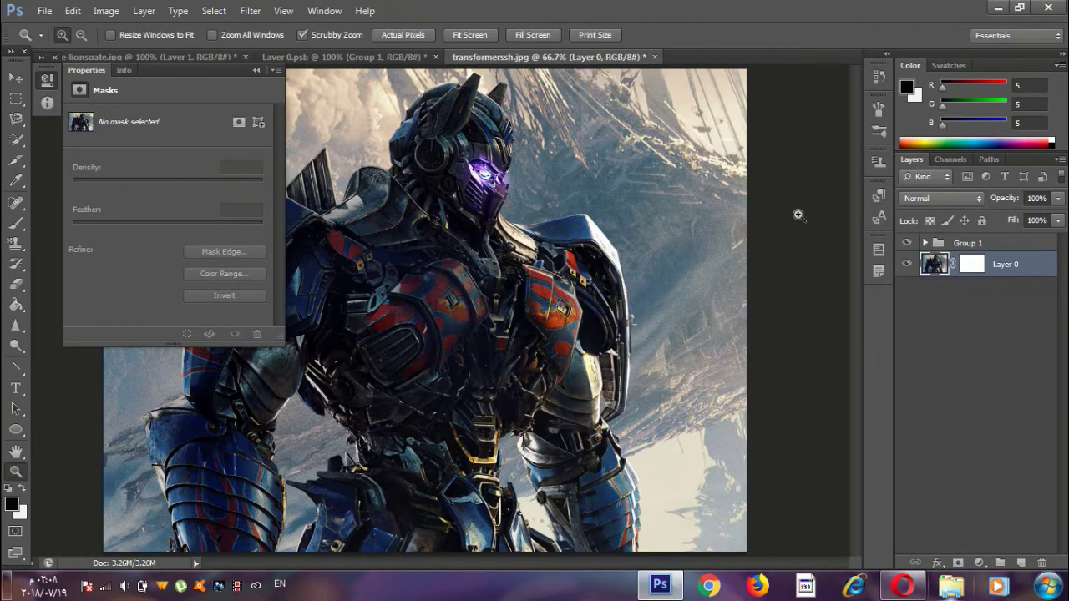
{"action": "left_click", "coordinate": [143, 10]}
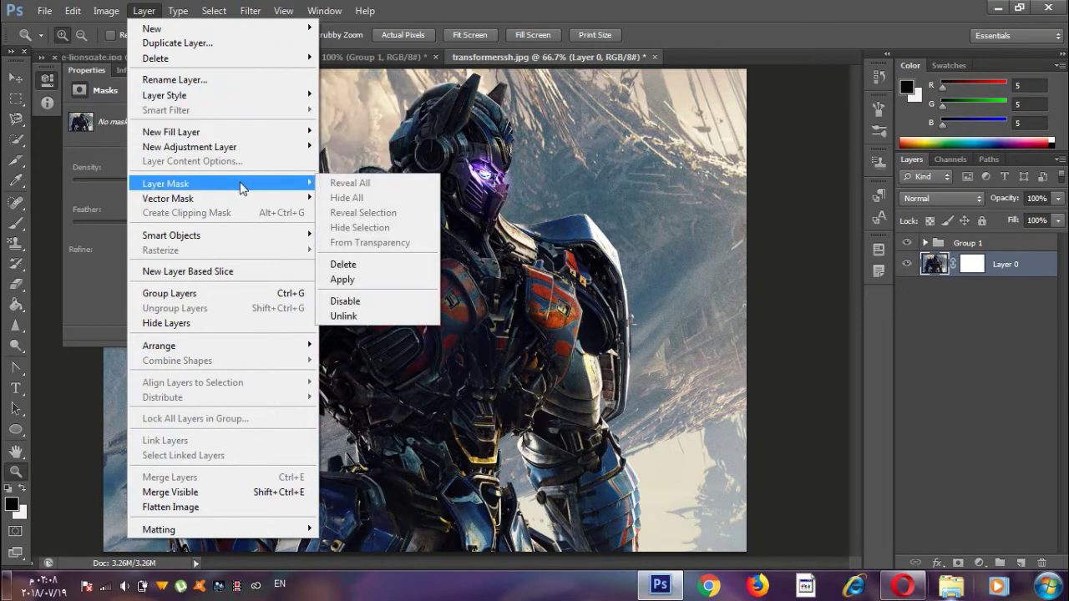
{"action": "mouse_move", "coordinate": [171, 132]}
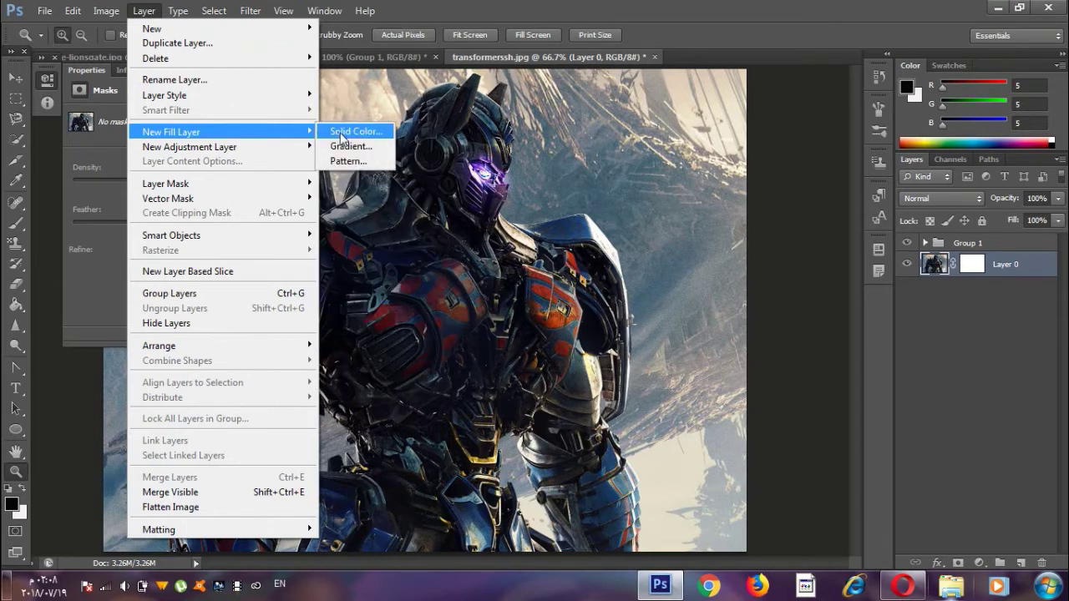
Step: Add a red-labelled yellow ffc502 Solid Color fill layer, Color Fill 1, and select its mask
{"action": "left_click", "coordinate": [340, 134]}
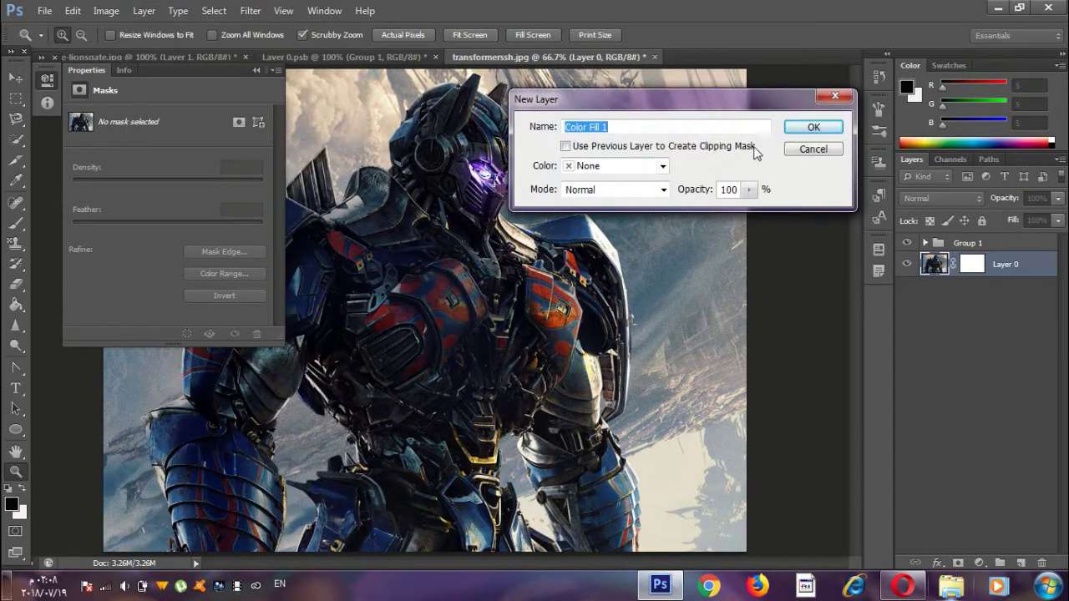
{"action": "left_click", "coordinate": [663, 167]}
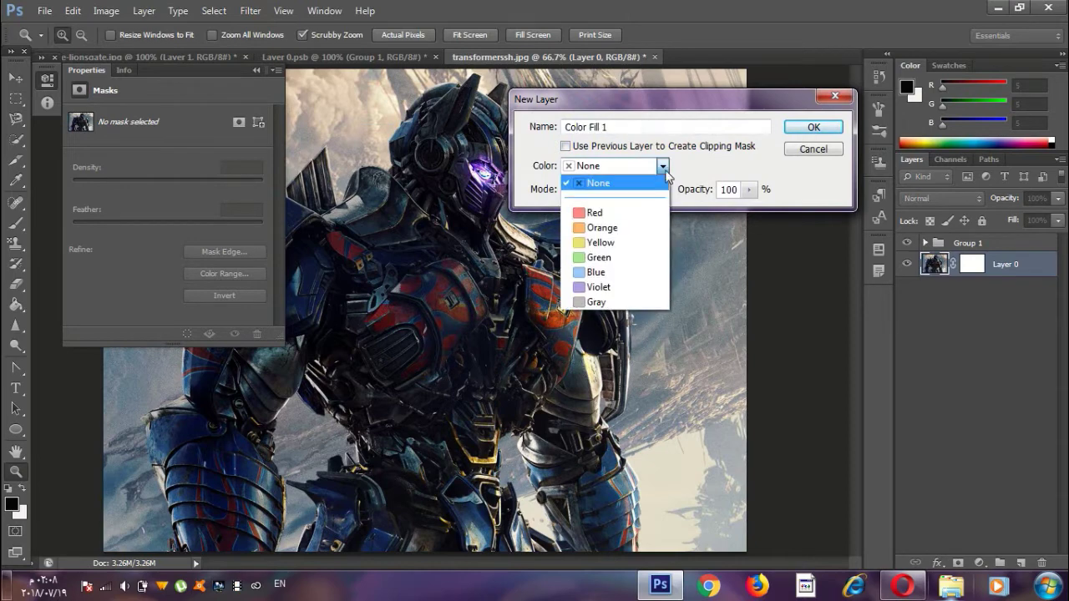
{"action": "left_click", "coordinate": [618, 214]}
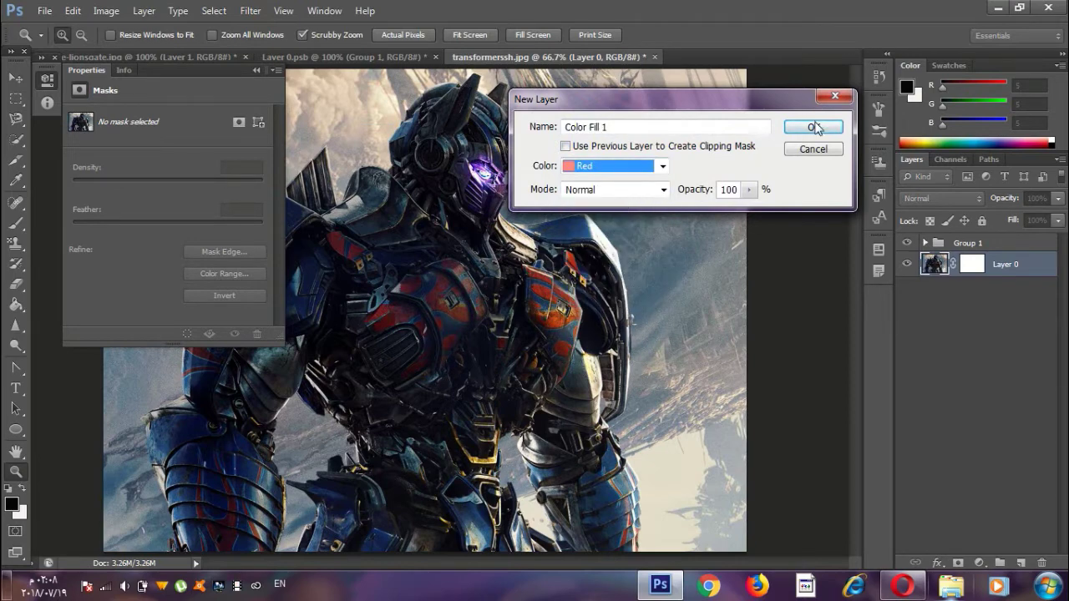
{"action": "left_click", "coordinate": [812, 127]}
{"action": "left_click", "coordinate": [806, 341]}
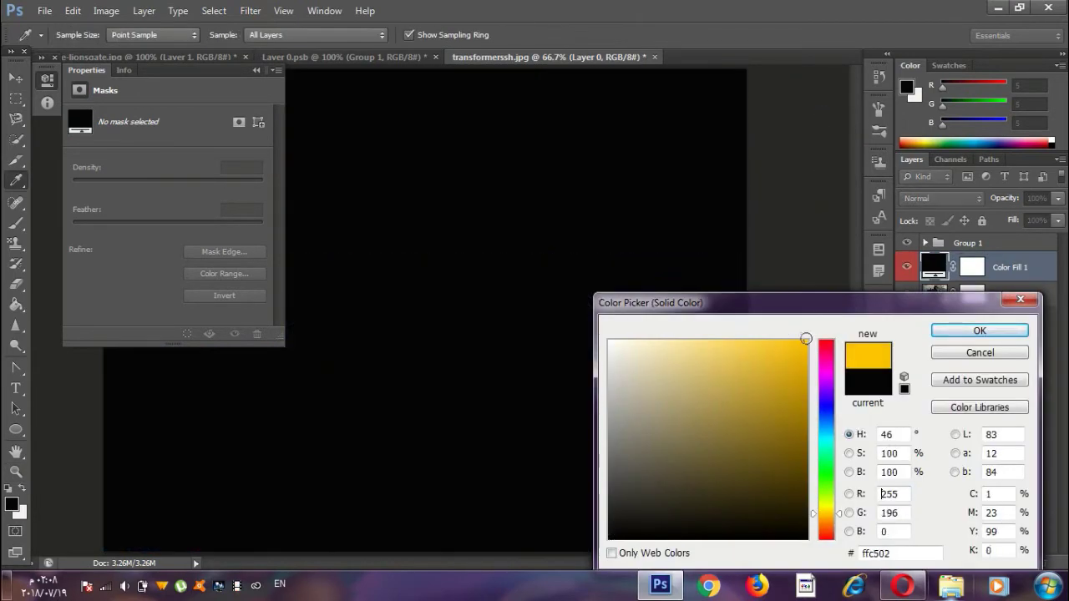
{"action": "left_click", "coordinate": [962, 339]}
{"action": "key", "text": "z"}
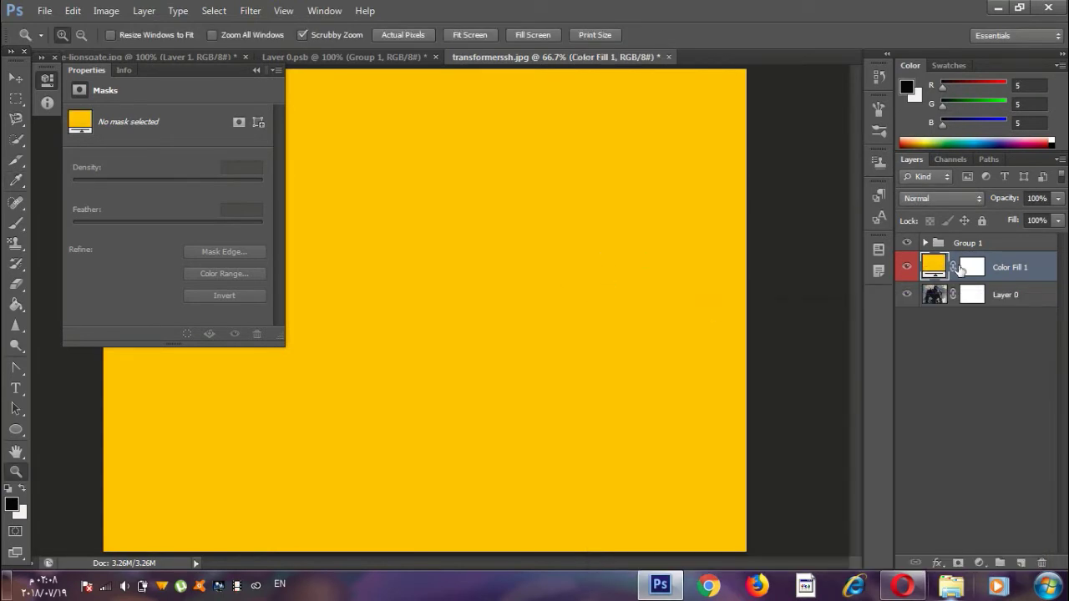
{"action": "left_click", "coordinate": [972, 267]}
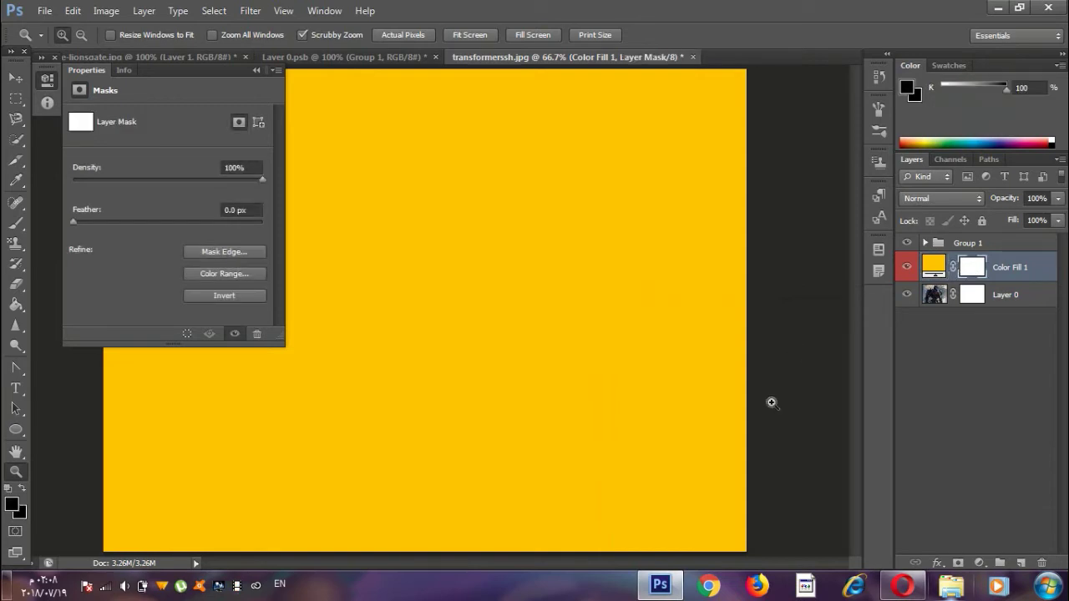
Step: Brush black over the robot's chest and lower body on the Color Fill 1 mask, then hide the fill
{"action": "left_click", "coordinate": [87, 529]}
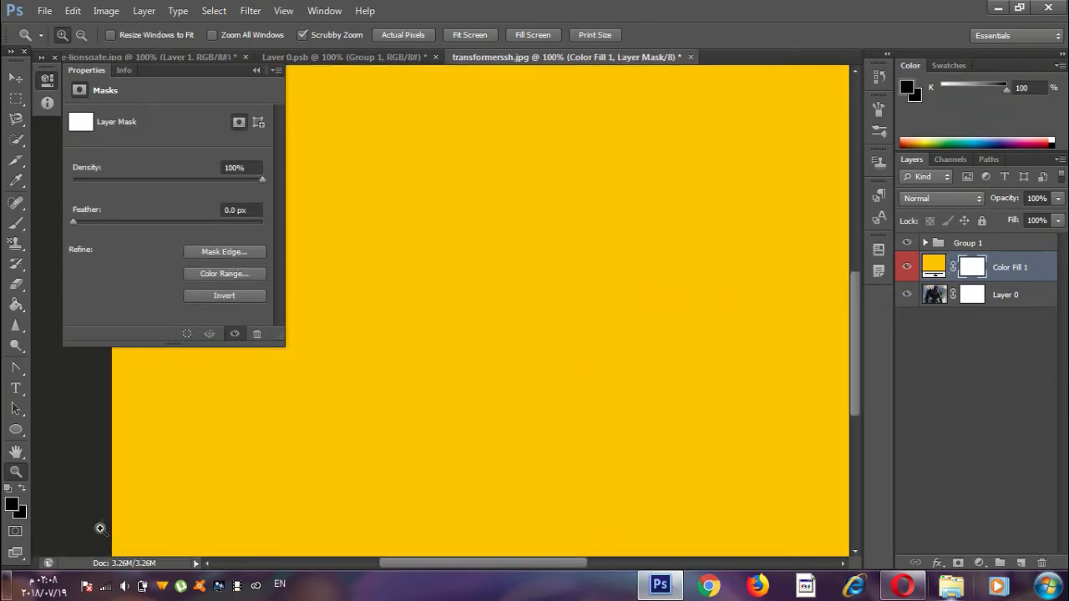
{"action": "left_click", "coordinate": [13, 224]}
{"action": "left_click", "coordinate": [74, 221]}
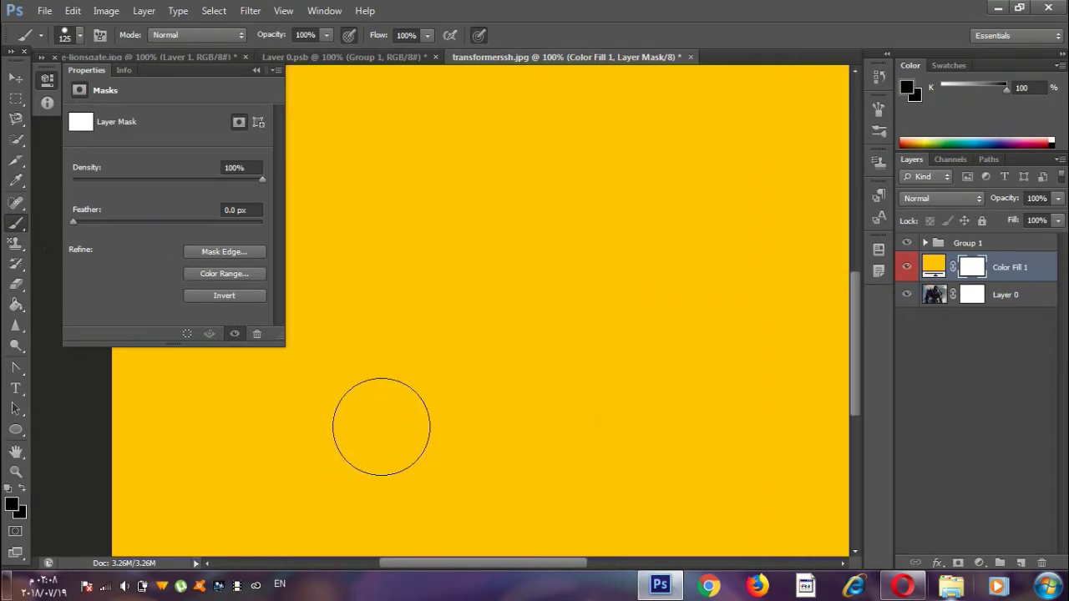
{"action": "mouse_move", "coordinate": [576, 220]}
{"action": "left_mouse_down"}
{"action": "mouse_move", "coordinate": [557, 234]}
{"action": "mouse_move", "coordinate": [490, 358]}
{"action": "mouse_move", "coordinate": [528, 172]}
{"action": "mouse_move", "coordinate": [501, 251]}
{"action": "mouse_move", "coordinate": [553, 100]}
{"action": "mouse_move", "coordinate": [410, 317]}
{"action": "mouse_move", "coordinate": [498, 126]}
{"action": "mouse_move", "coordinate": [505, 209]}
{"action": "mouse_move", "coordinate": [577, 284]}
{"action": "left_mouse_up"}
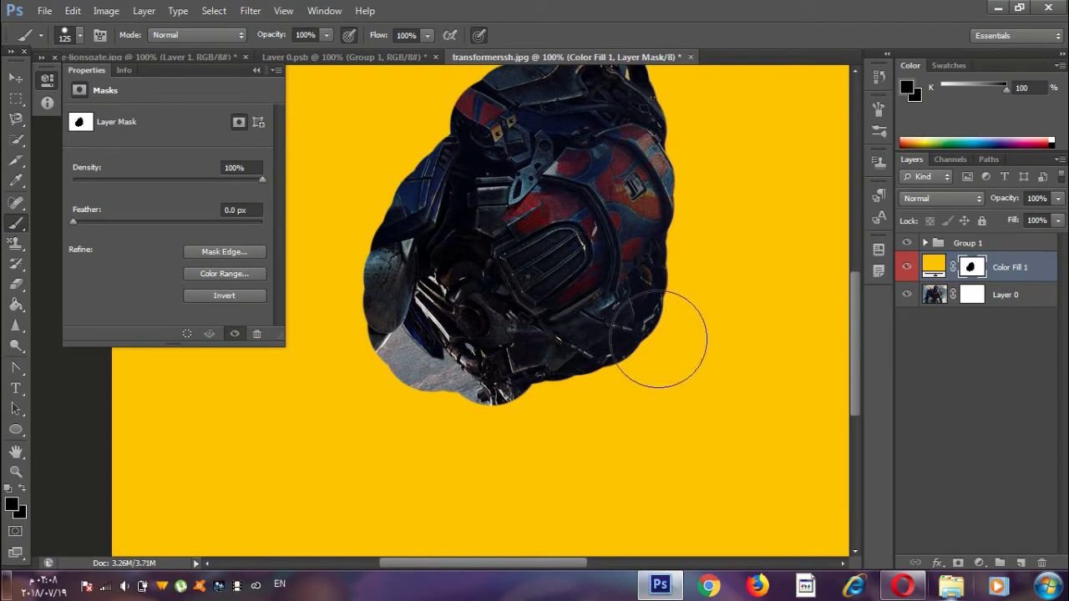
{"action": "mouse_move", "coordinate": [676, 351]}
{"action": "left_mouse_down"}
{"action": "mouse_move", "coordinate": [560, 423]}
{"action": "mouse_move", "coordinate": [393, 468]}
{"action": "mouse_move", "coordinate": [376, 321]}
{"action": "mouse_move", "coordinate": [441, 155]}
{"action": "mouse_move", "coordinate": [435, 84]}
{"action": "mouse_move", "coordinate": [309, 200]}
{"action": "mouse_move", "coordinate": [292, 284]}
{"action": "left_mouse_up"}
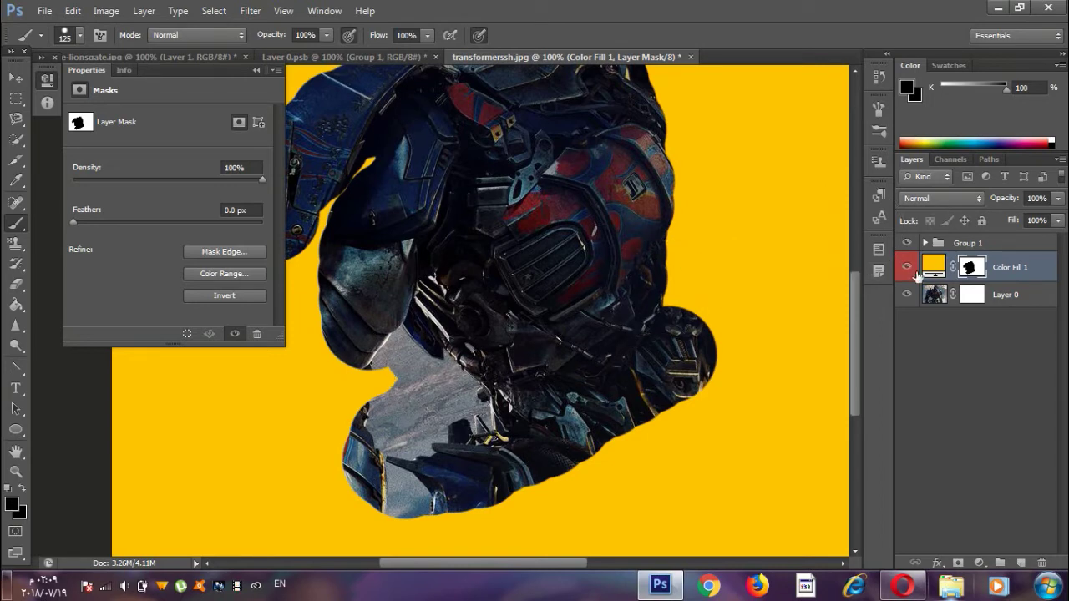
{"action": "left_click", "coordinate": [905, 267]}
Step: Zoom out to the whole robot, close the Properties panel, and delete the Color Fill 1 layer
{"action": "scroll", "coordinate": [527, 238], "scroll_direction": "up", "scroll_amount": 2}
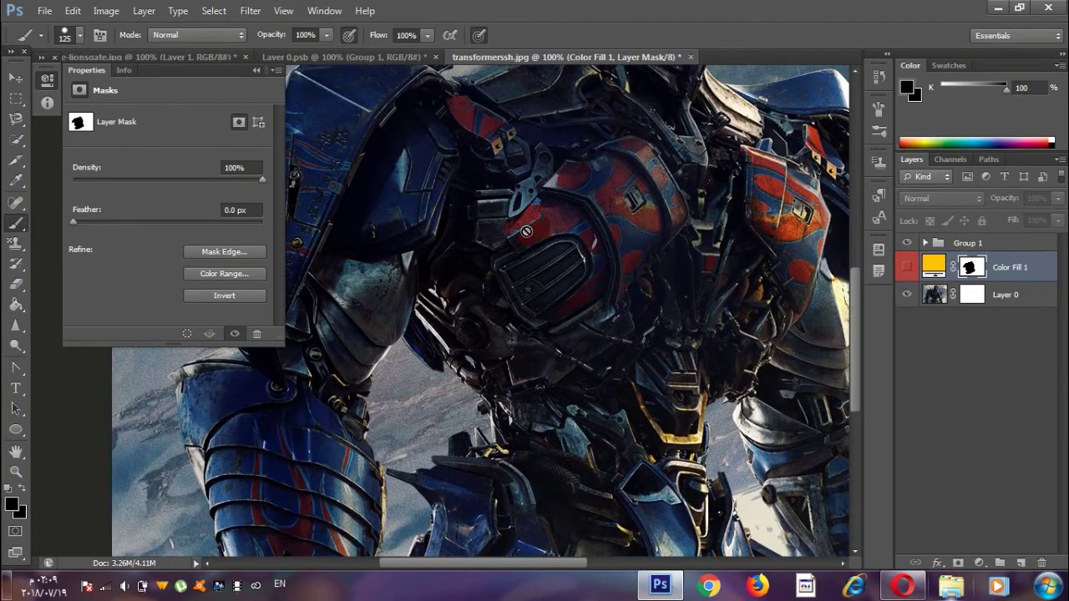
{"action": "key", "text": "z"}
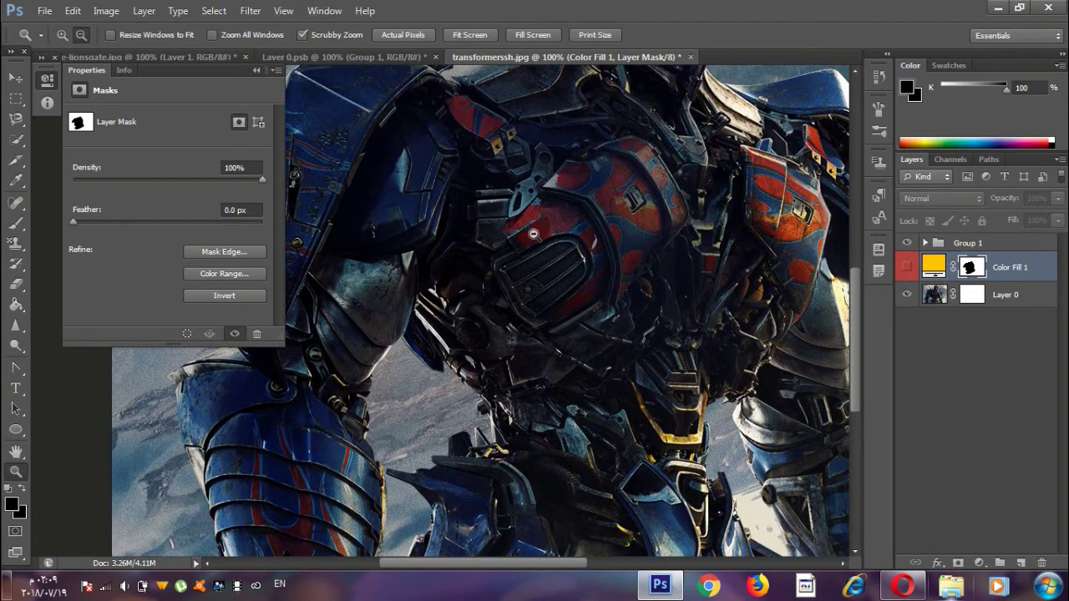
{"action": "left_click", "coordinate": [532, 234], "text": "alt"}
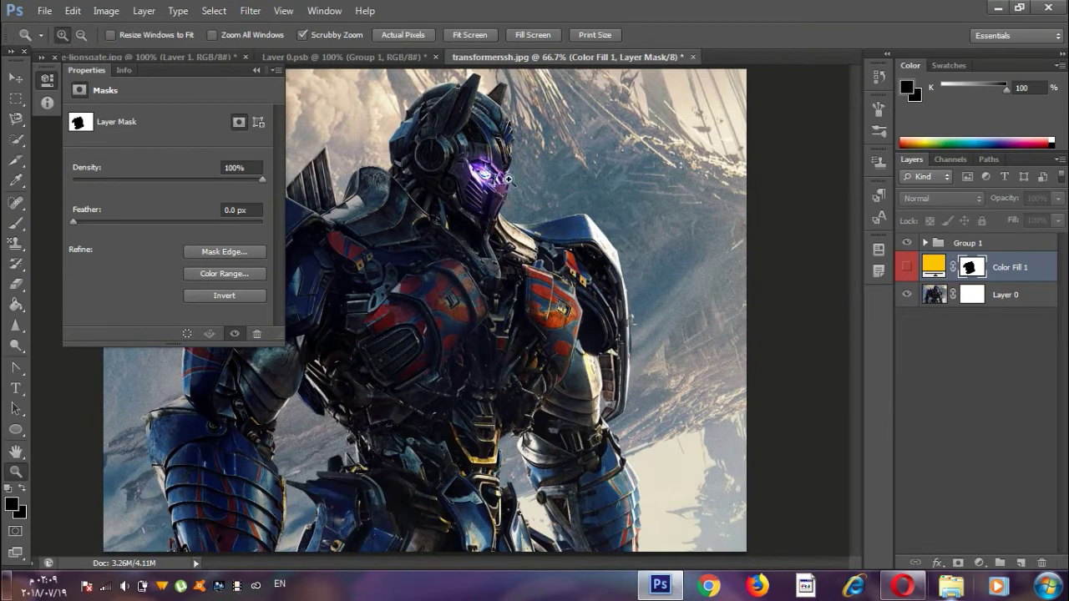
{"action": "left_click", "coordinate": [256, 70]}
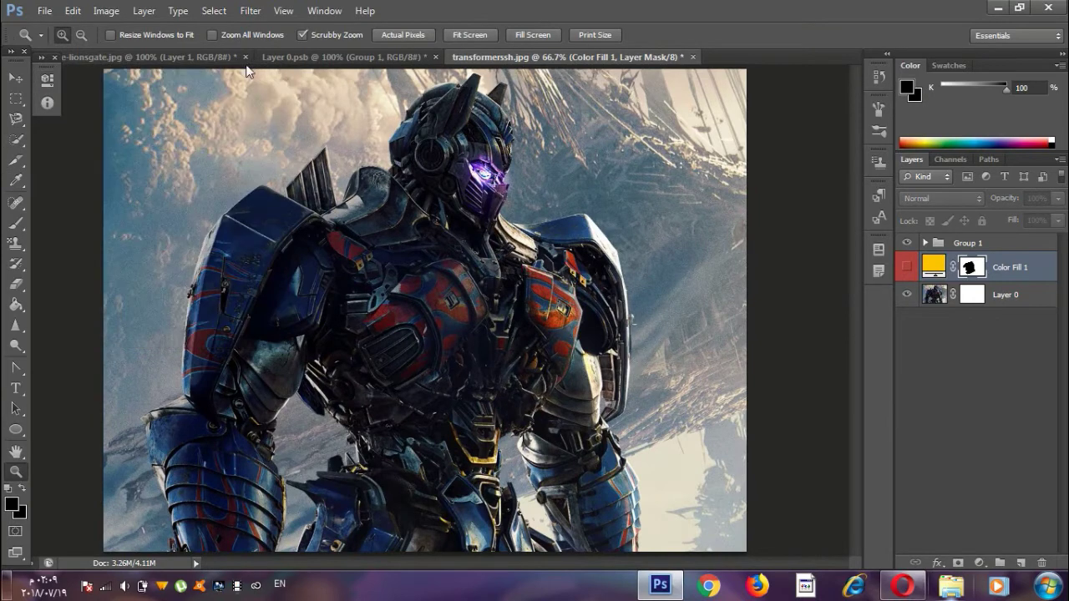
{"action": "left_click", "coordinate": [145, 10]}
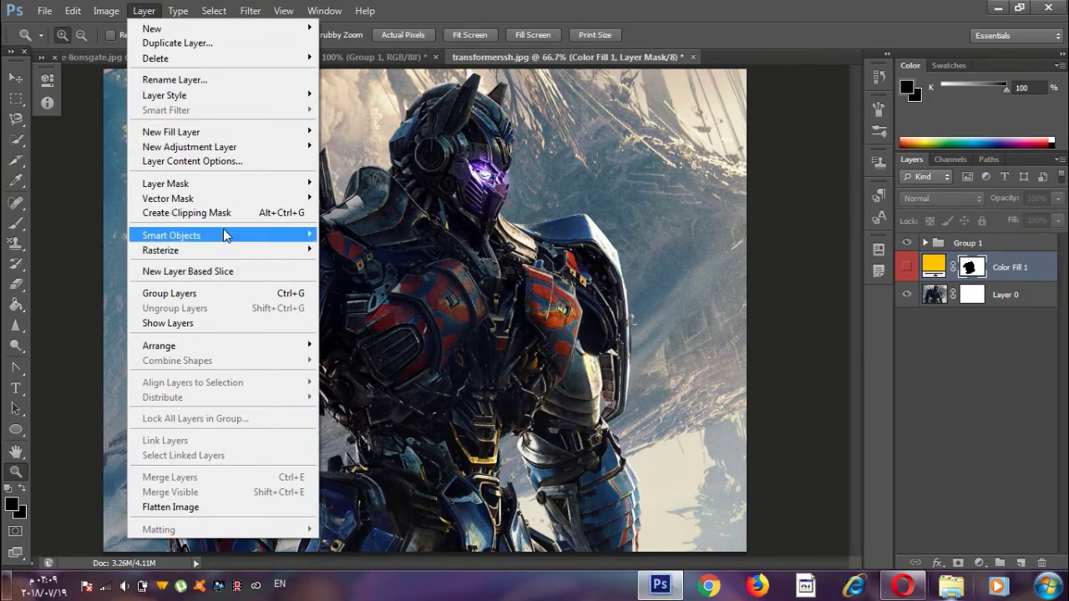
{"action": "mouse_move", "coordinate": [171, 234]}
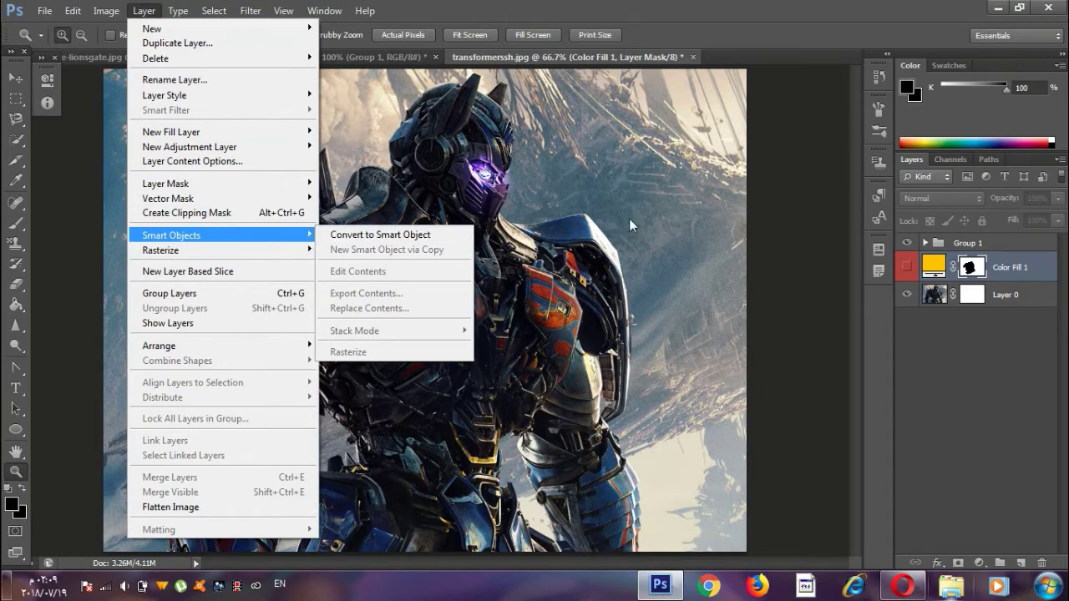
{"action": "key", "text": "Delete"}
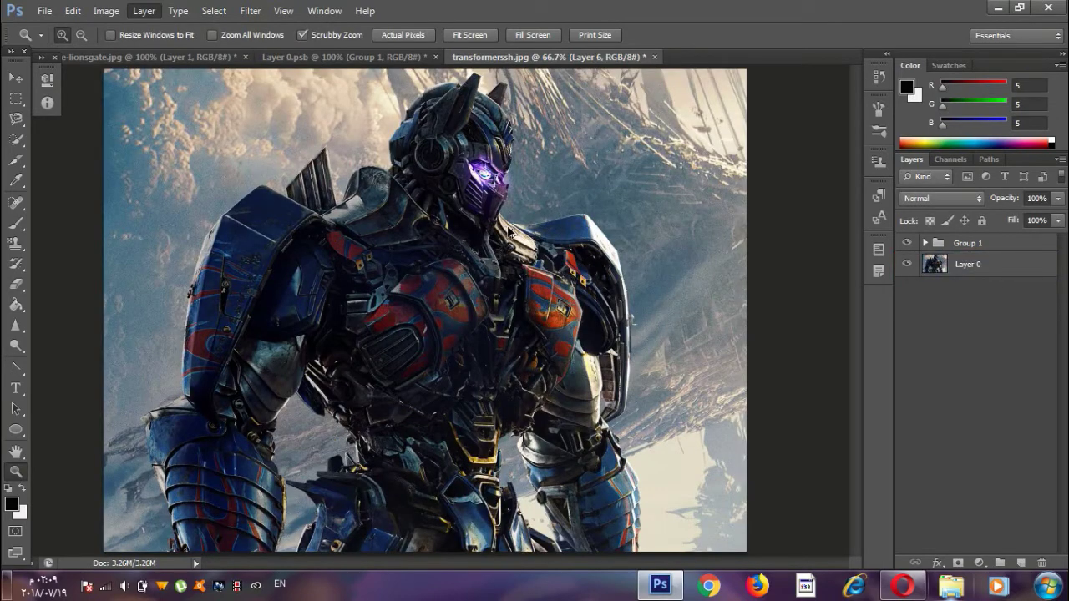
{"action": "left_click", "coordinate": [144, 10]}
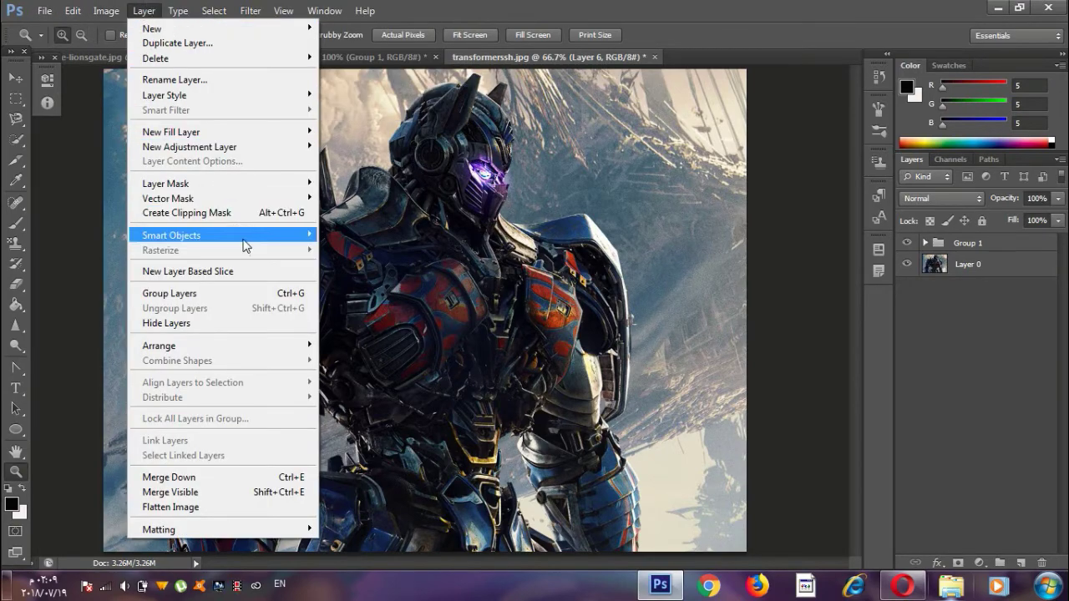
Step: Delete Group 1 along with its contents
{"action": "mouse_move", "coordinate": [172, 235]}
{"action": "left_click", "coordinate": [326, 233]}
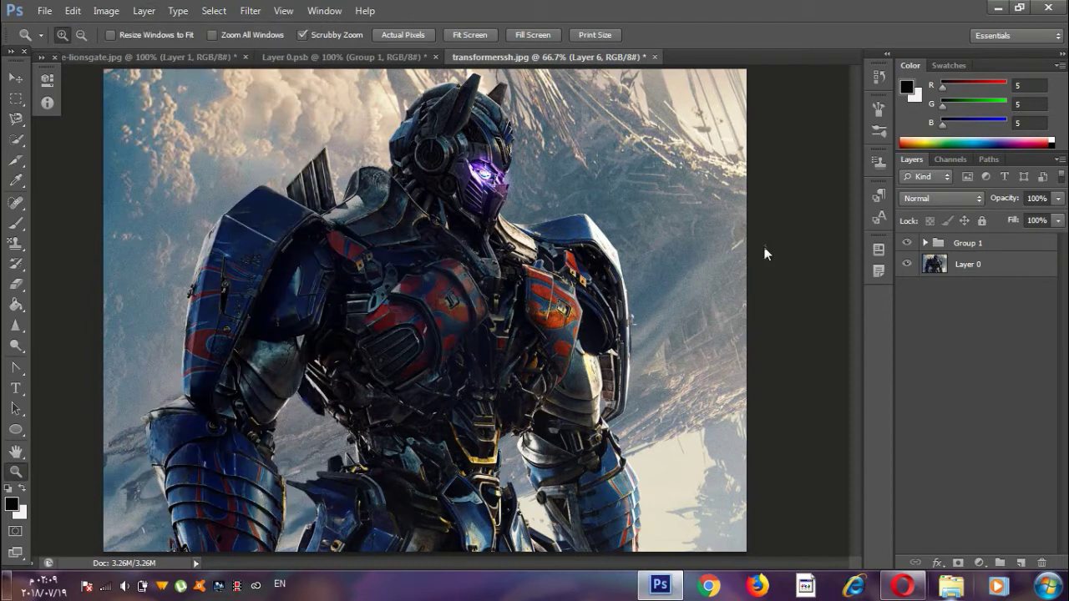
{"action": "right_click", "coordinate": [916, 246]}
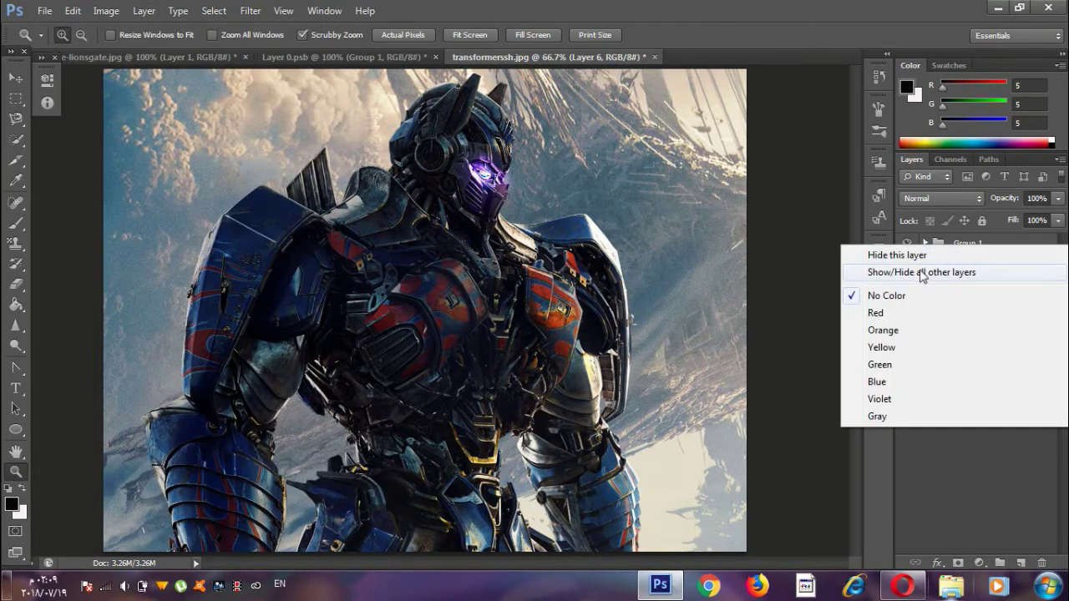
{"action": "left_click", "coordinate": [986, 243]}
{"action": "right_click", "coordinate": [991, 235]}
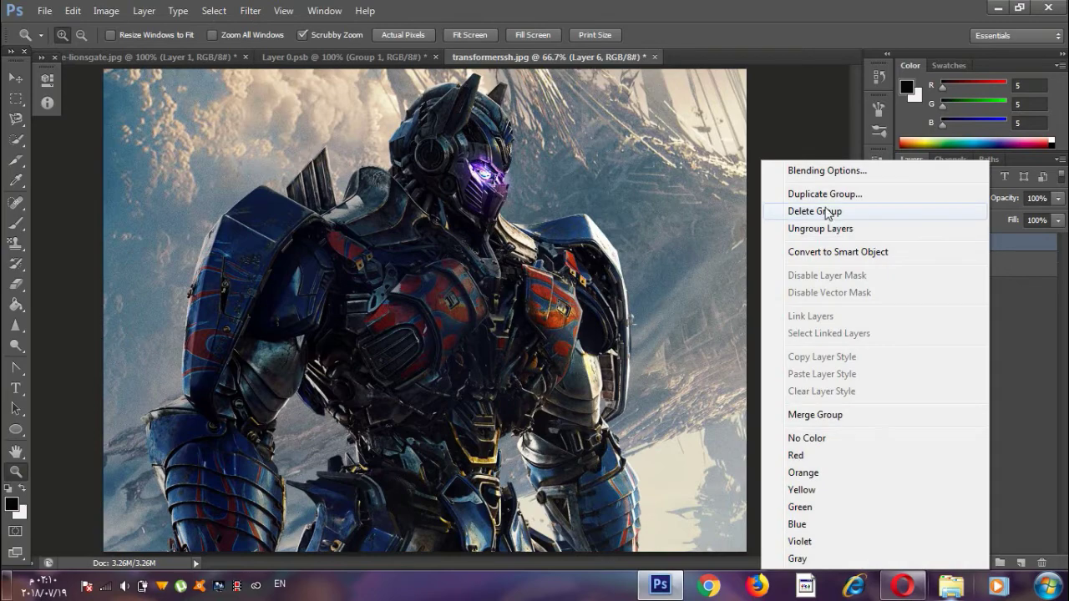
{"action": "left_click", "coordinate": [826, 214]}
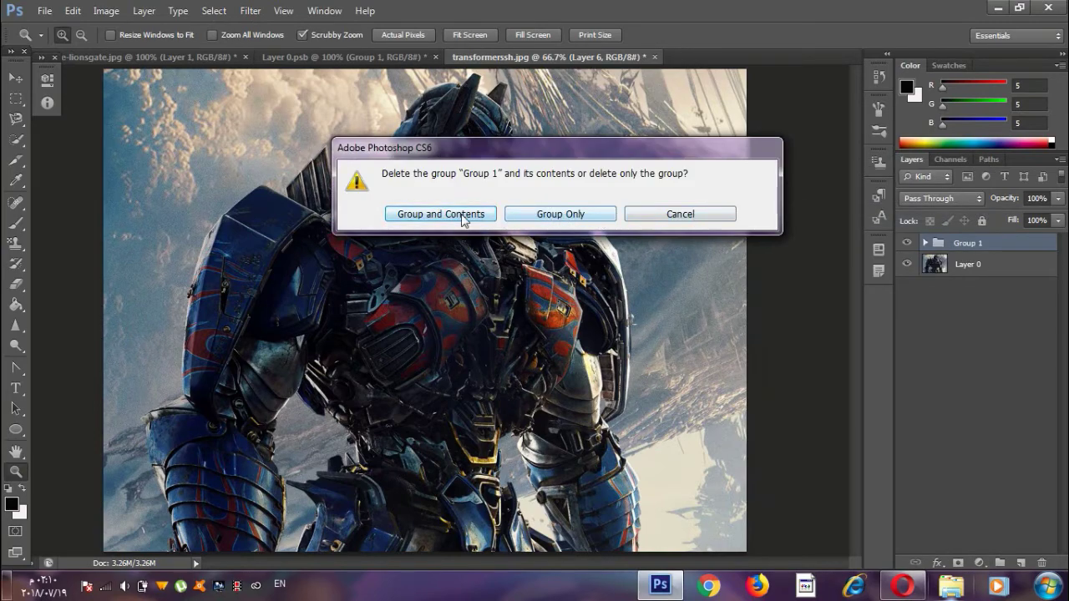
{"action": "left_click", "coordinate": [466, 222]}
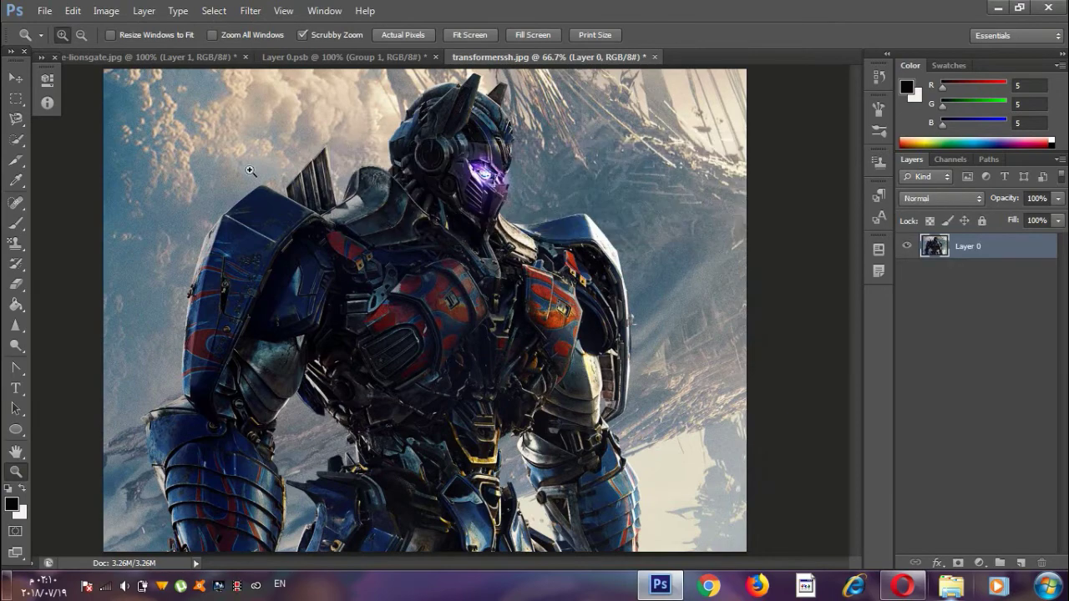
Step: Convert Layer 0 into a smart object
{"action": "left_click", "coordinate": [106, 11]}
{"action": "mouse_move", "coordinate": [116, 29]}
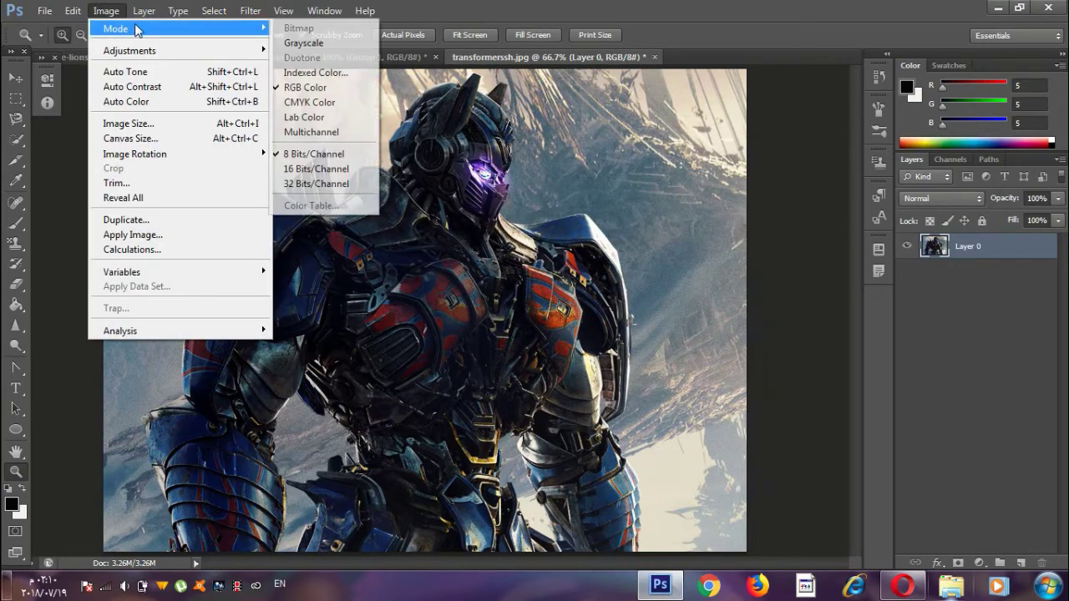
{"action": "left_click", "coordinate": [142, 10]}
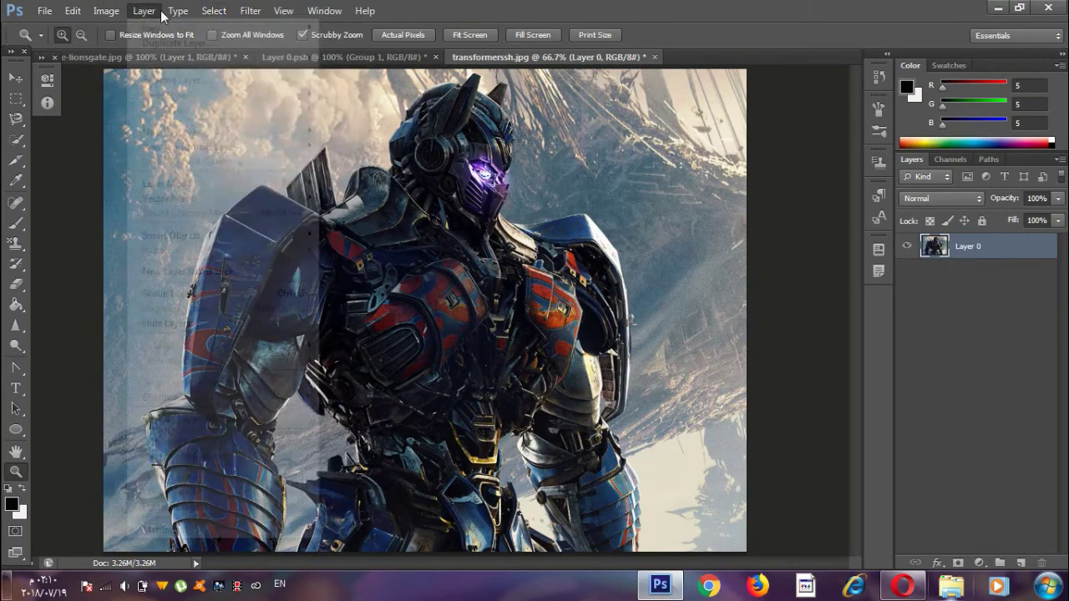
{"action": "left_click", "coordinate": [144, 11]}
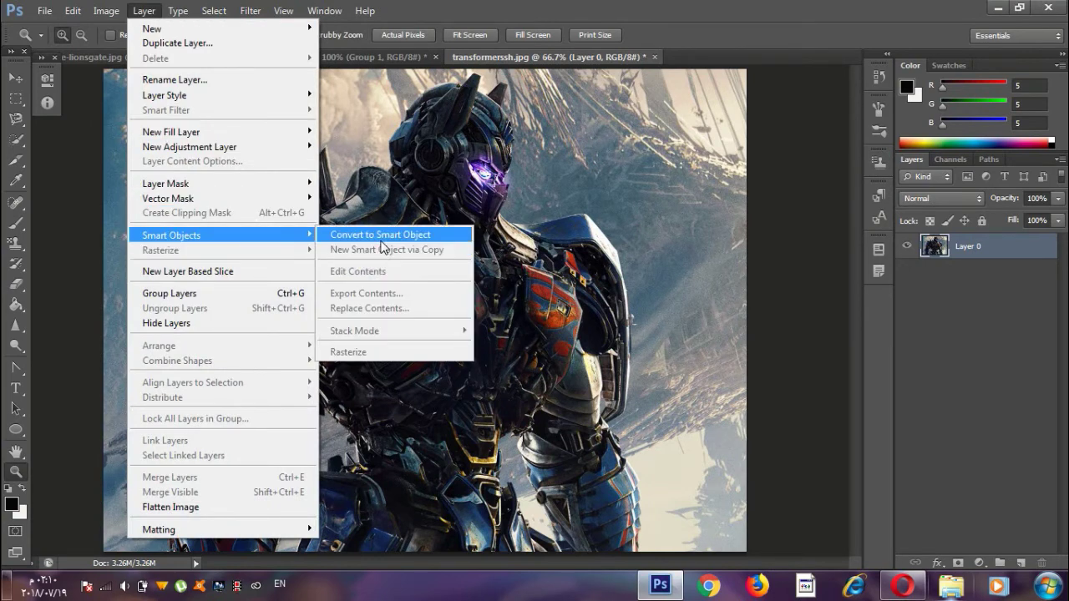
{"action": "mouse_move", "coordinate": [172, 235]}
{"action": "left_click", "coordinate": [370, 235]}
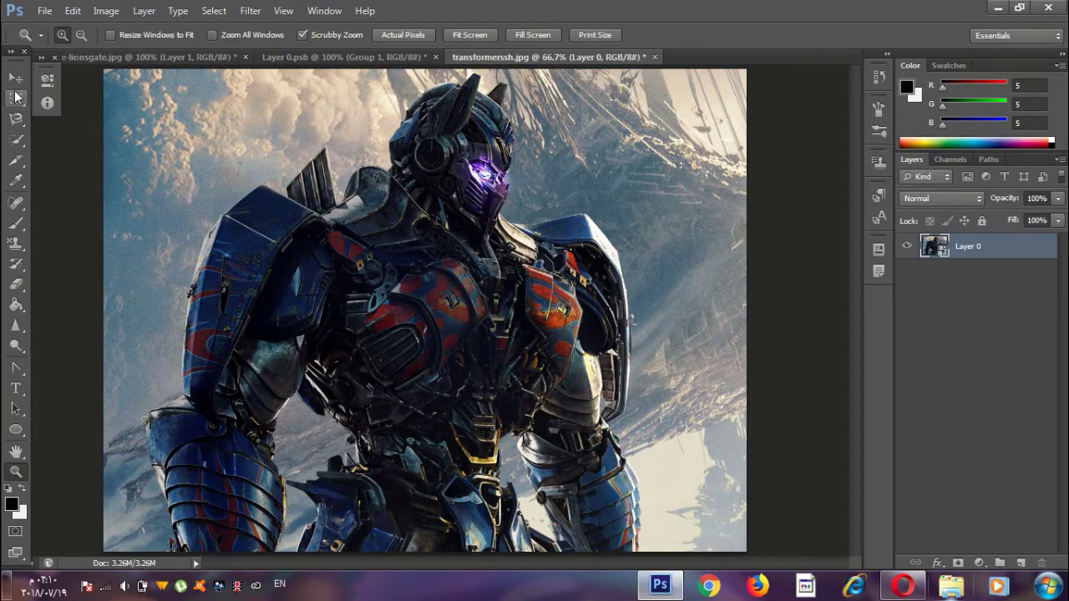
{"action": "left_click", "coordinate": [15, 80]}
Step: Shrink the robot photo into the bottom-right corner and commit the transform
{"action": "mouse_move", "coordinate": [103, 69]}
{"action": "left_mouse_down"}
{"action": "mouse_move", "coordinate": [535, 394]}
{"action": "mouse_move", "coordinate": [582, 442]}
{"action": "mouse_move", "coordinate": [648, 471]}
{"action": "left_mouse_up"}
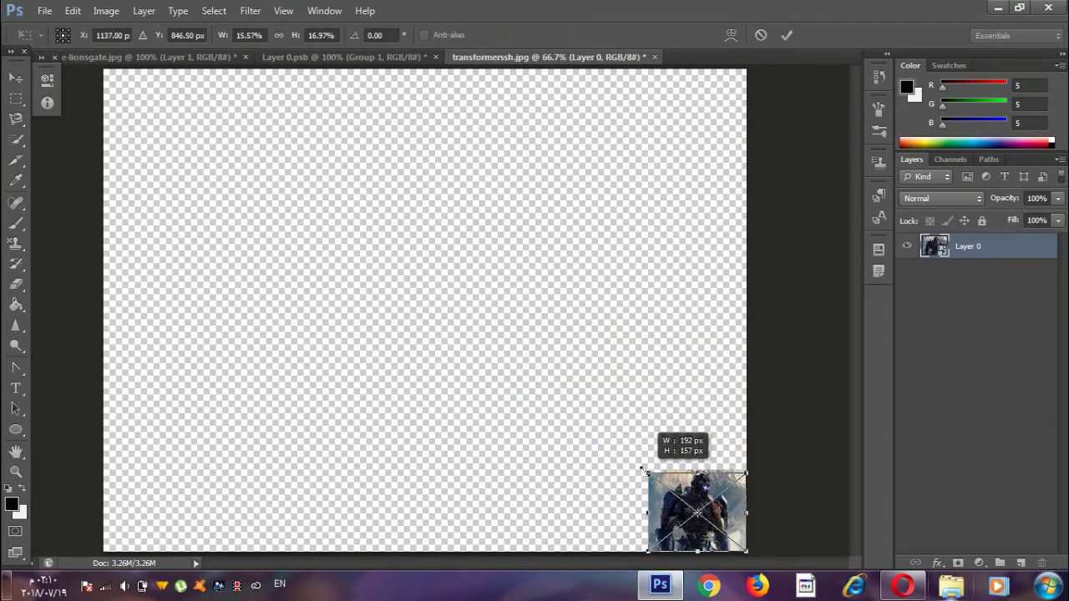
{"action": "key", "text": "Return"}
{"action": "key", "text": "b"}
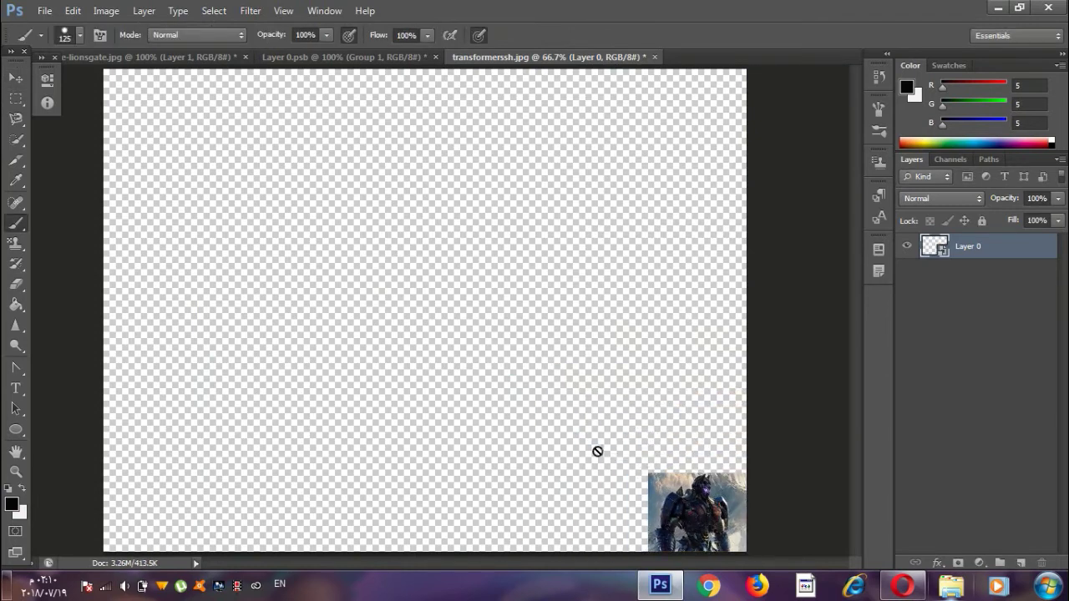
Step: Enlarge the photo back to fill the full canvas and apply the resize
{"action": "left_click", "coordinate": [16, 79]}
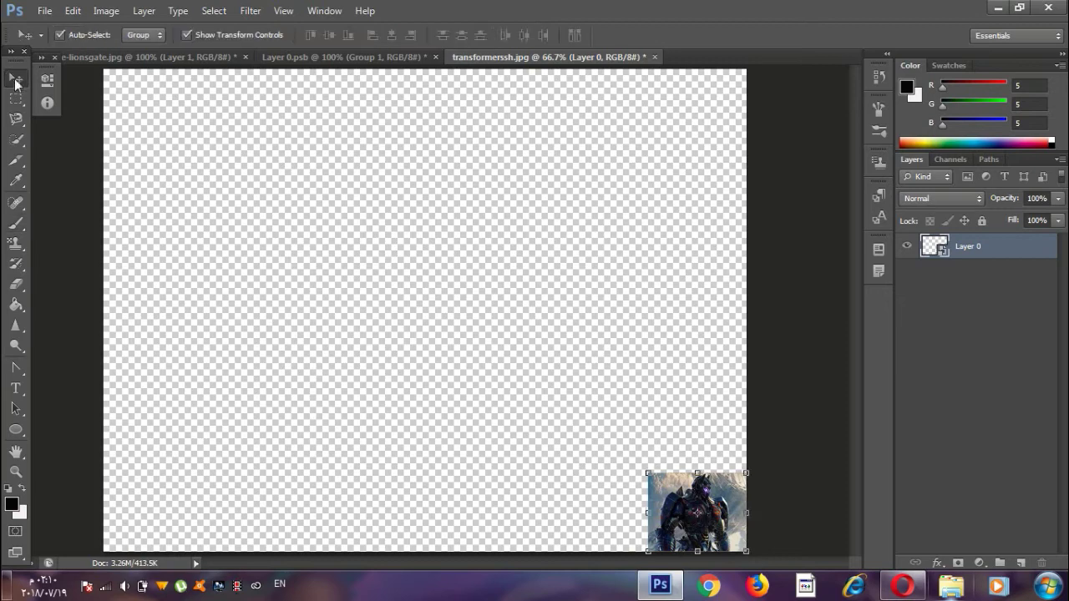
{"action": "mouse_move", "coordinate": [648, 473]}
{"action": "left_mouse_down"}
{"action": "mouse_move", "coordinate": [302, 199]}
{"action": "mouse_move", "coordinate": [102, 70]}
{"action": "left_mouse_up"}
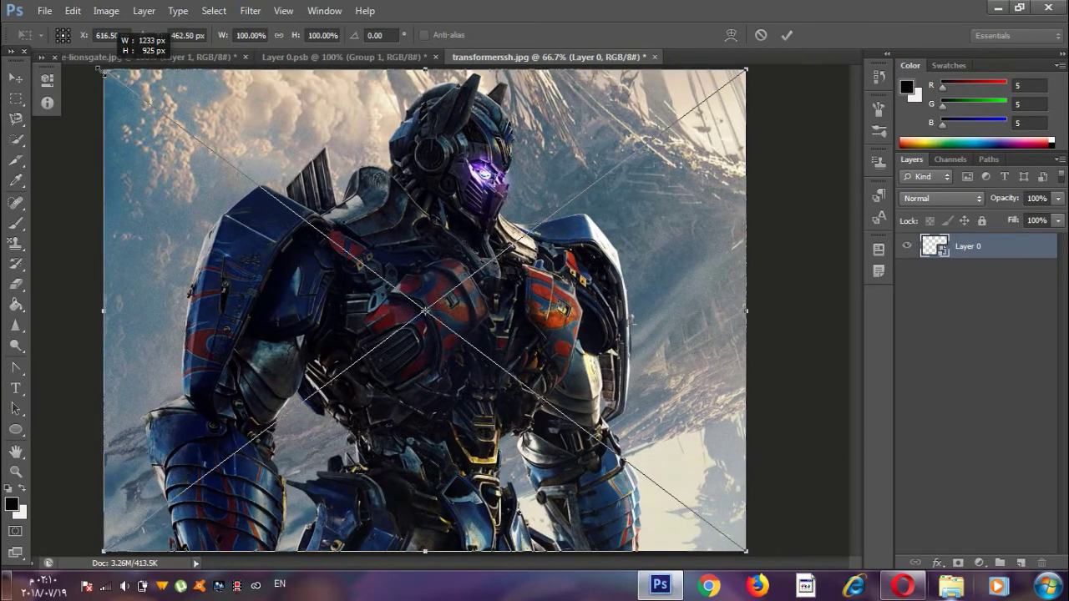
{"action": "left_click_drag", "start_coordinate": [101, 71], "coordinate": [101, 72]}
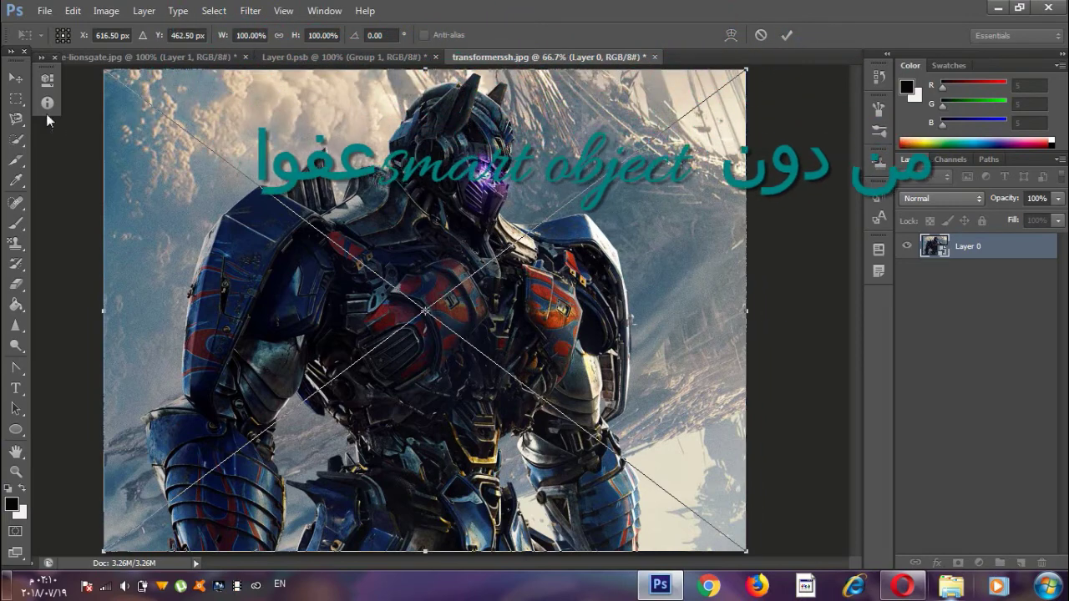
{"action": "left_click", "coordinate": [16, 78]}
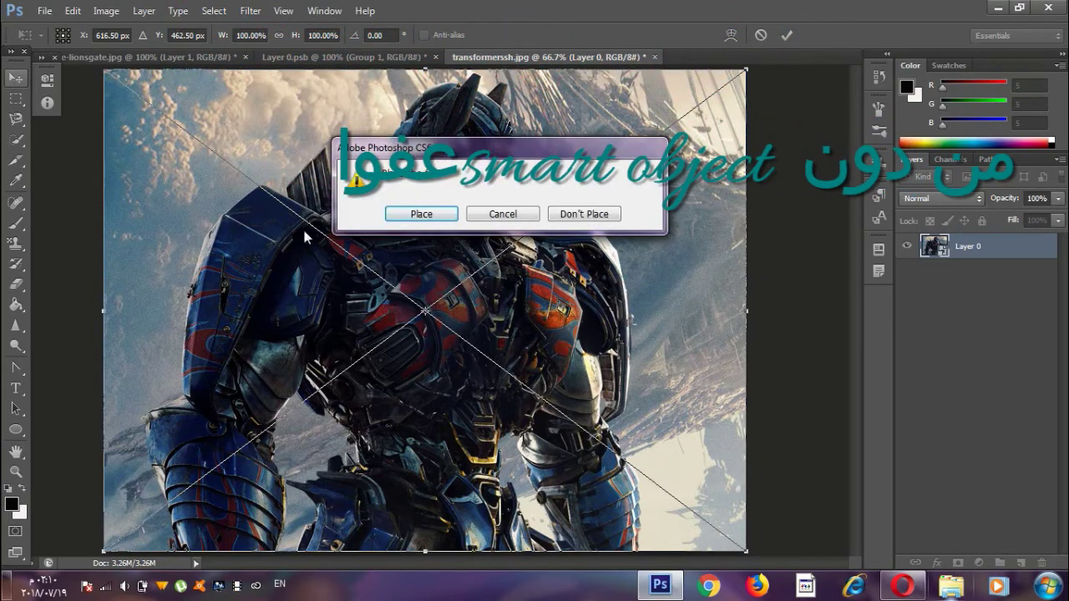
{"action": "left_click", "coordinate": [423, 216]}
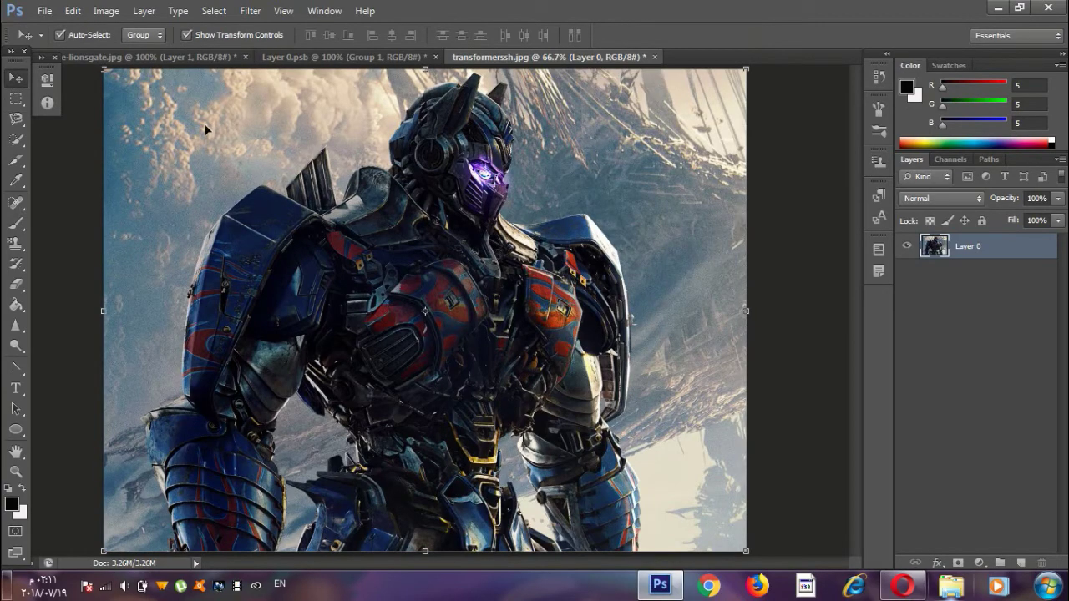
Step: Scale the photo down to the corner and back up to canvas size, leaving it blurry
{"action": "mouse_move", "coordinate": [106, 72]}
{"action": "left_mouse_down"}
{"action": "mouse_move", "coordinate": [555, 432]}
{"action": "mouse_move", "coordinate": [695, 500]}
{"action": "left_mouse_up"}
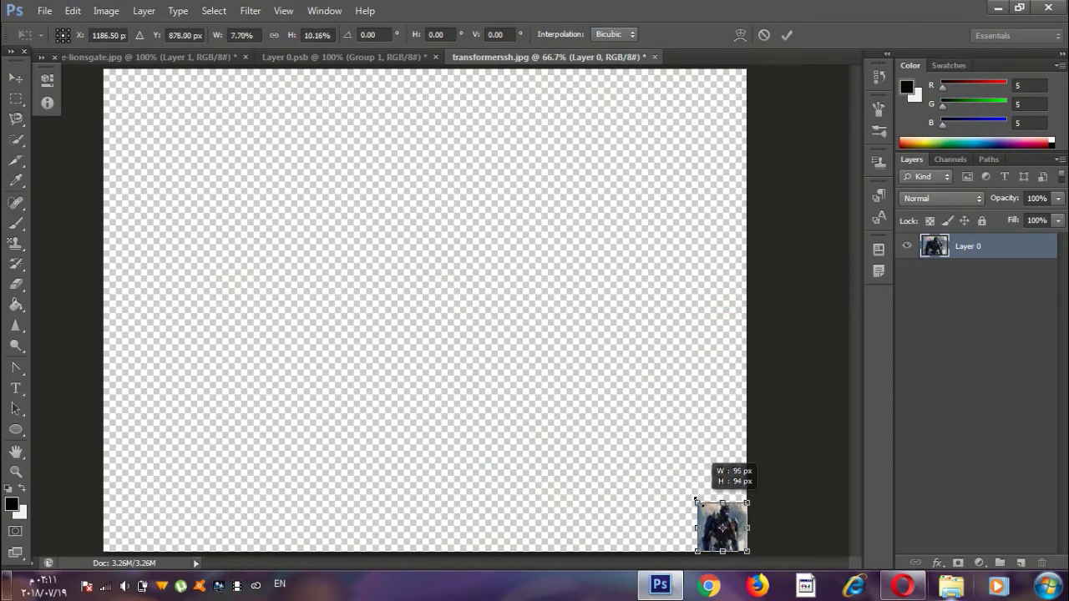
{"action": "key", "text": "Return"}
{"action": "left_click_drag", "start_coordinate": [695, 499], "coordinate": [409, 288]}
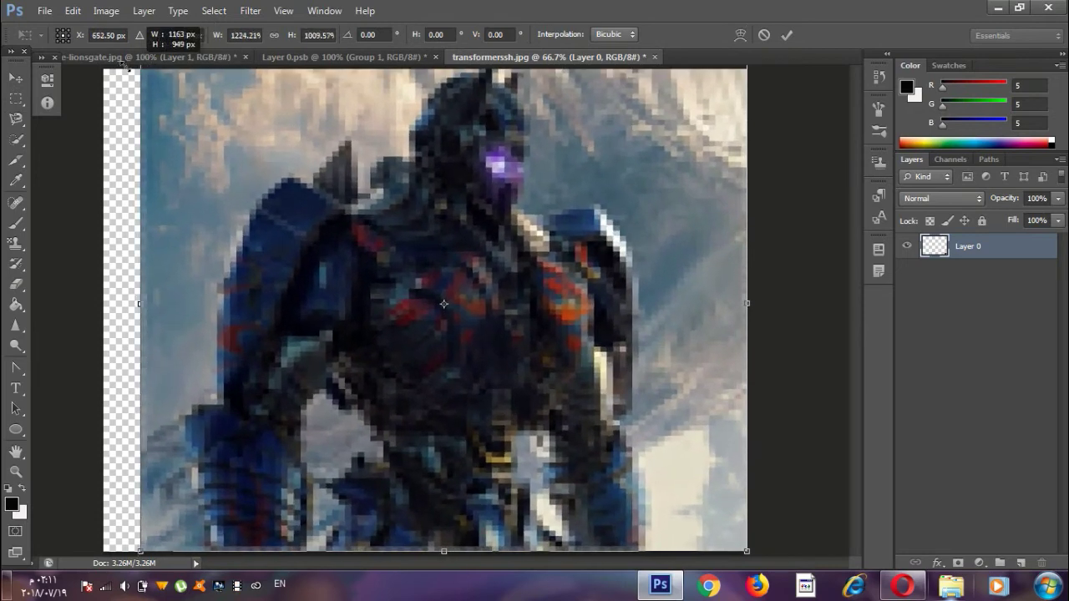
{"action": "left_click_drag", "start_coordinate": [409, 288], "coordinate": [75, 37]}
{"action": "left_click_drag", "start_coordinate": [111, 70], "coordinate": [102, 69]}
{"action": "key", "text": "Return"}
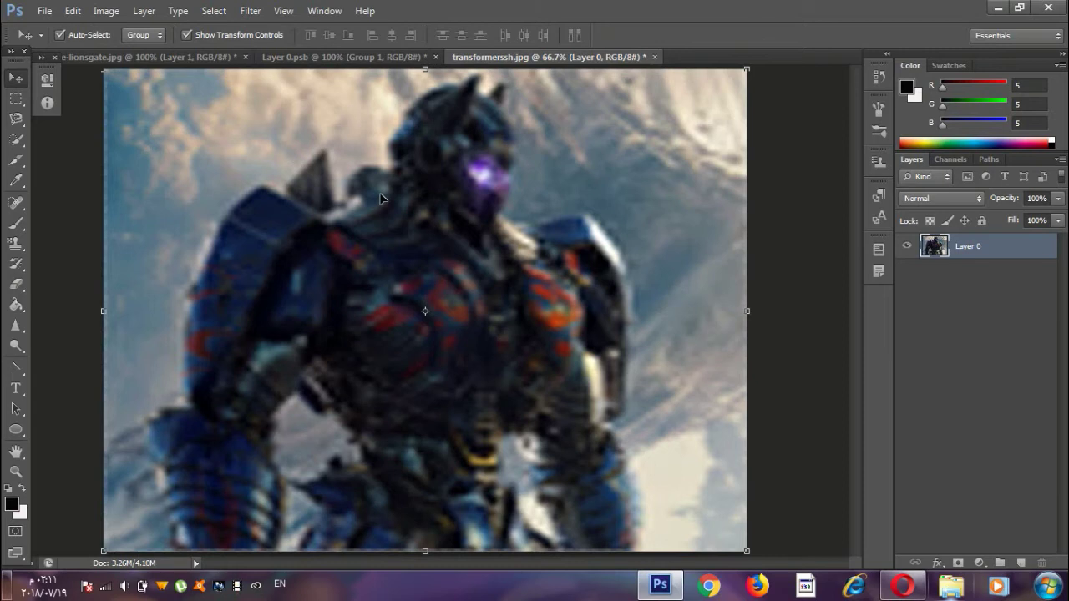
Step: Undo the resizes to restore the sharp photo and convert Layer 0 to a smart object
{"action": "key", "text": "ctrl+alt+z"}
{"action": "key", "text": "ctrl+alt+z"}
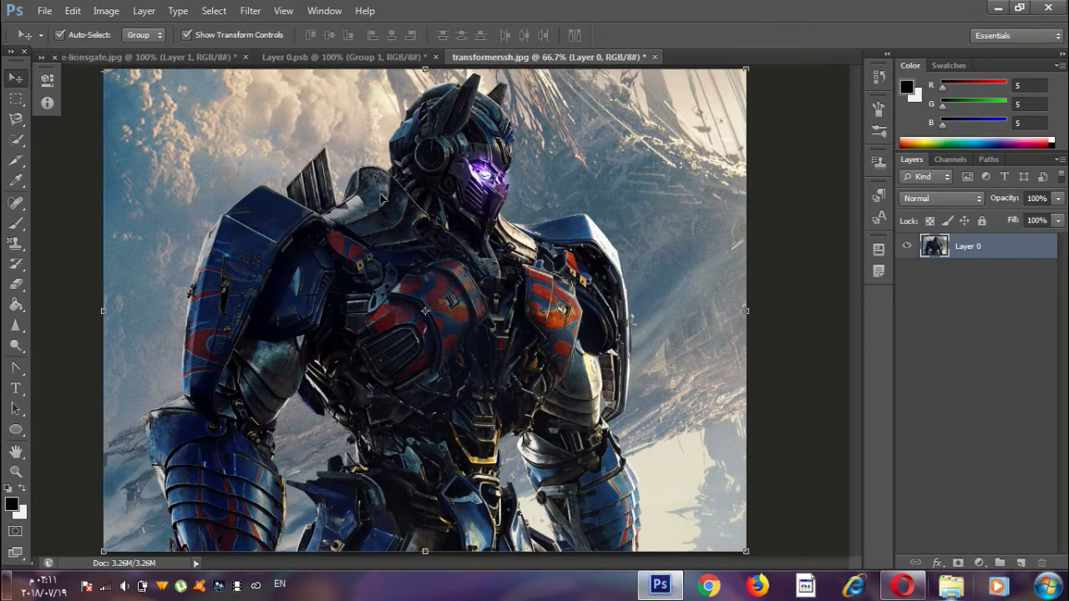
{"action": "left_click", "coordinate": [143, 10]}
{"action": "mouse_move", "coordinate": [171, 236]}
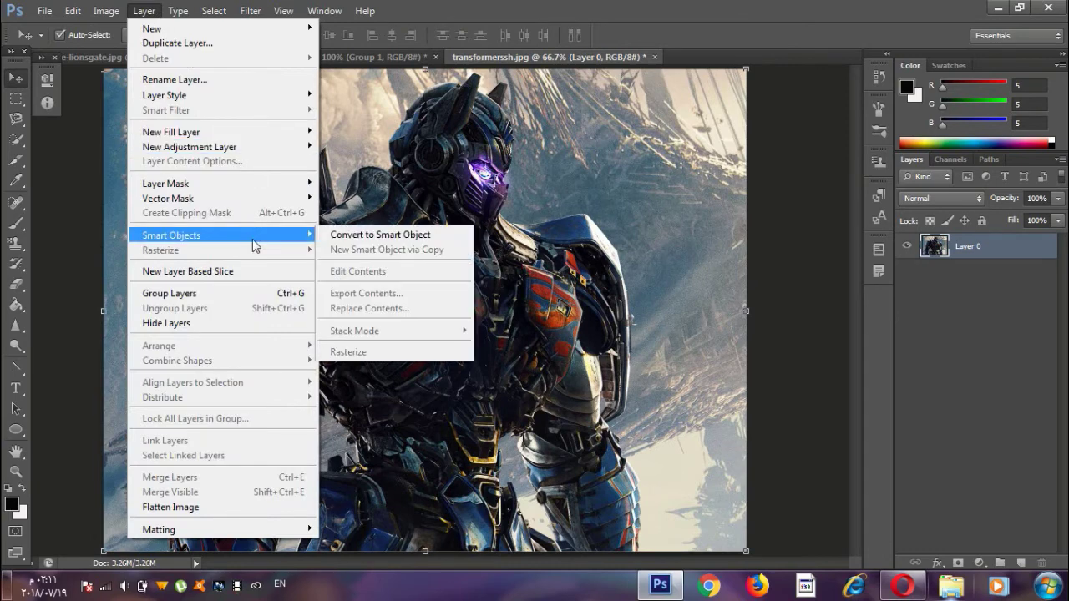
{"action": "left_click", "coordinate": [347, 236]}
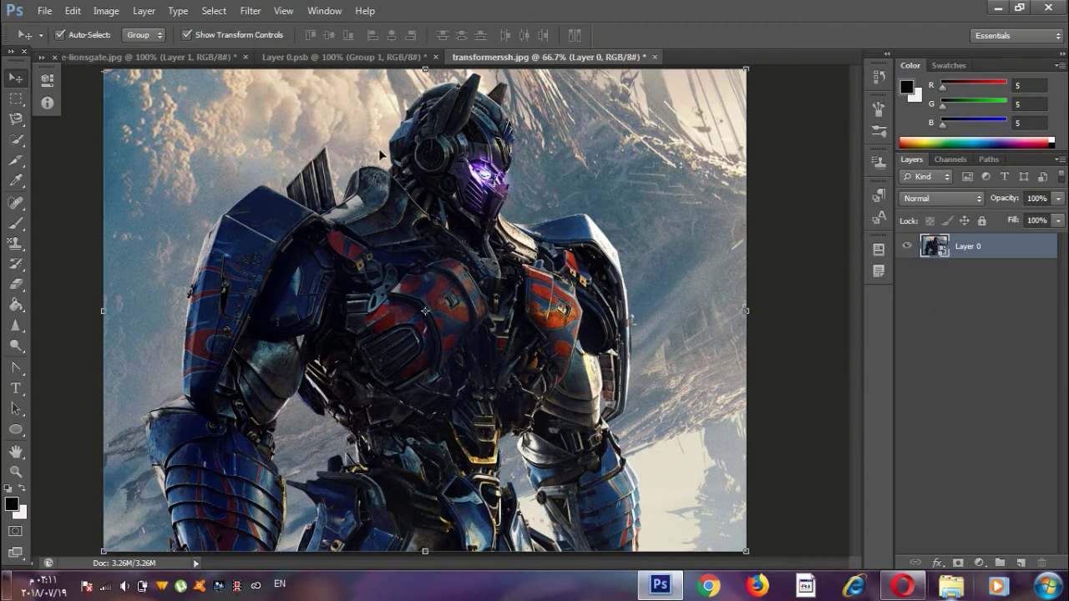
Step: Browse the Type menu's commands, then dismiss it to begin adding text
{"action": "left_click", "coordinate": [183, 12]}
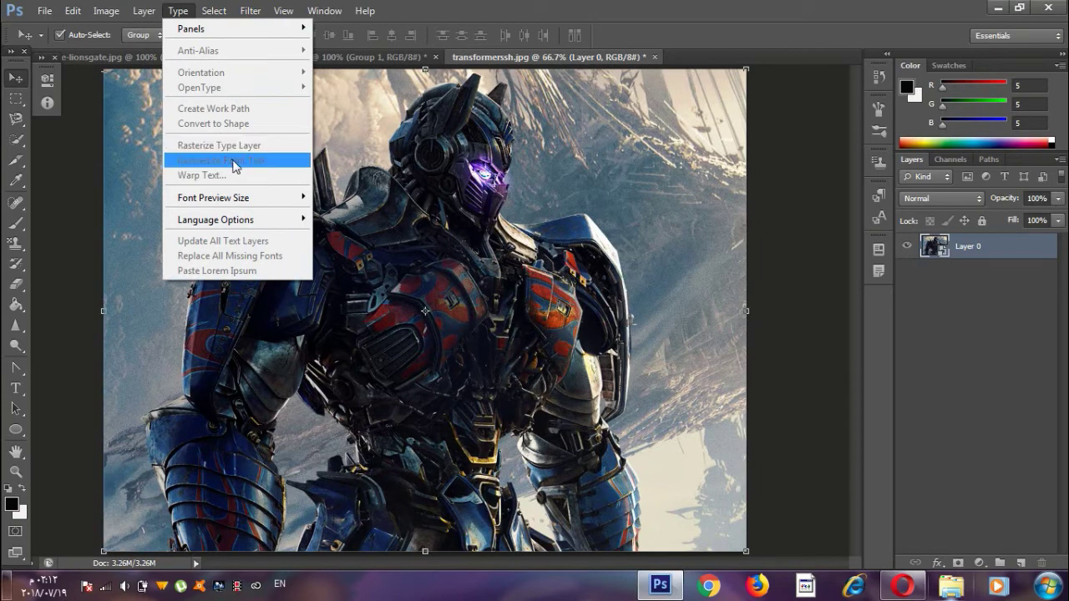
{"action": "key", "text": "Escape"}
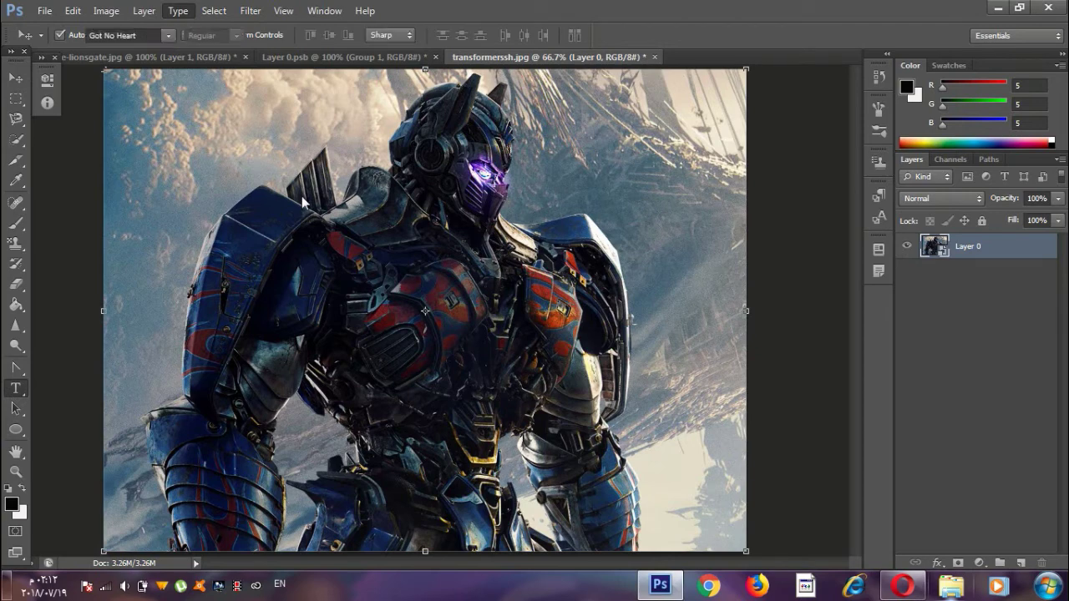
Step: Draw a paragraph text box over the robot's chest and type 'Welcome' in the Halifax font
{"action": "mouse_move", "coordinate": [303, 199]}
{"action": "left_mouse_down"}
{"action": "mouse_move", "coordinate": [563, 382]}
{"action": "mouse_move", "coordinate": [603, 391]}
{"action": "left_mouse_up"}
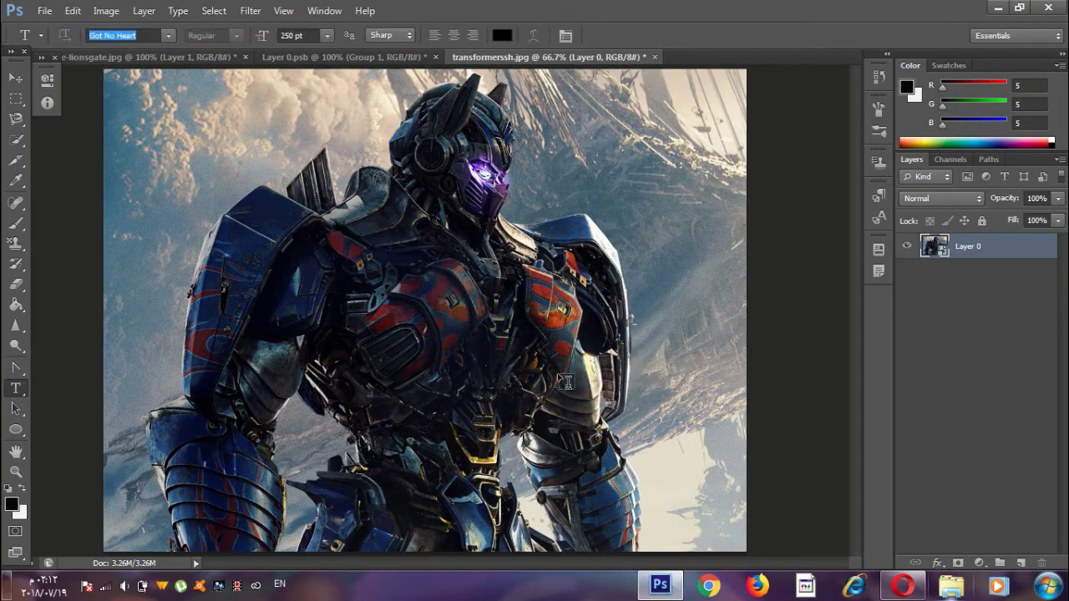
{"action": "type", "text": "Optimus"}
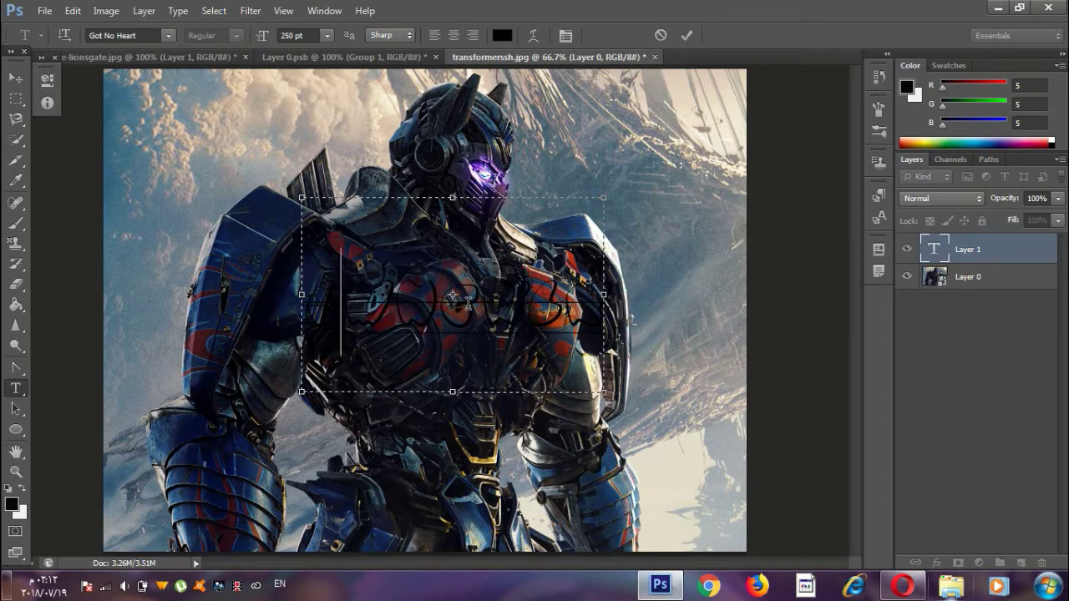
{"action": "key", "text": "Left"}
{"action": "key", "text": "Left"}
{"action": "key", "text": "Left"}
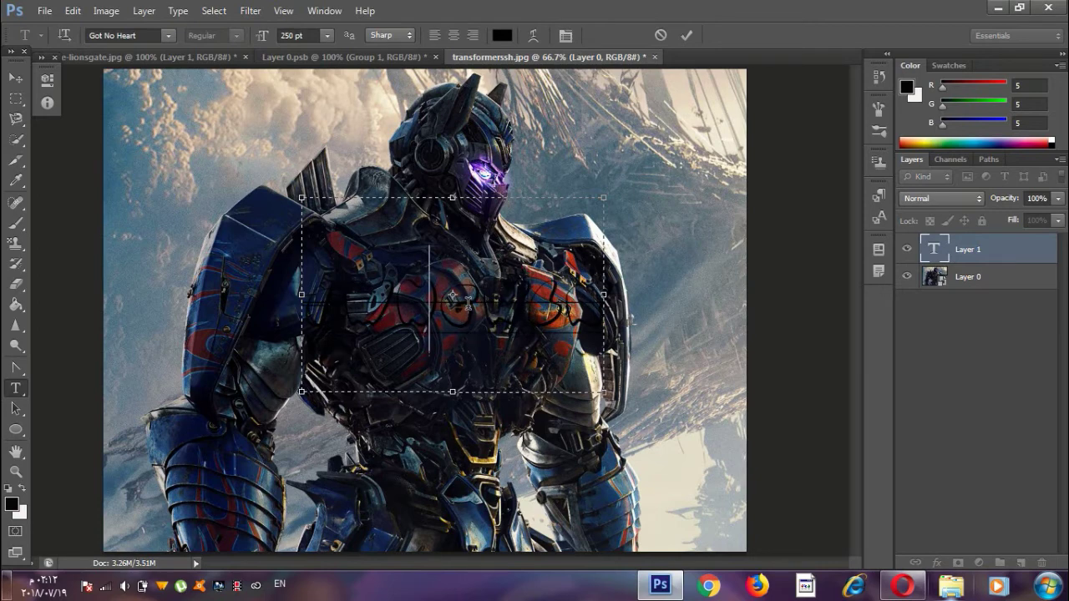
{"action": "key", "text": "ctrl+a"}
{"action": "key", "text": "BackSpace"}
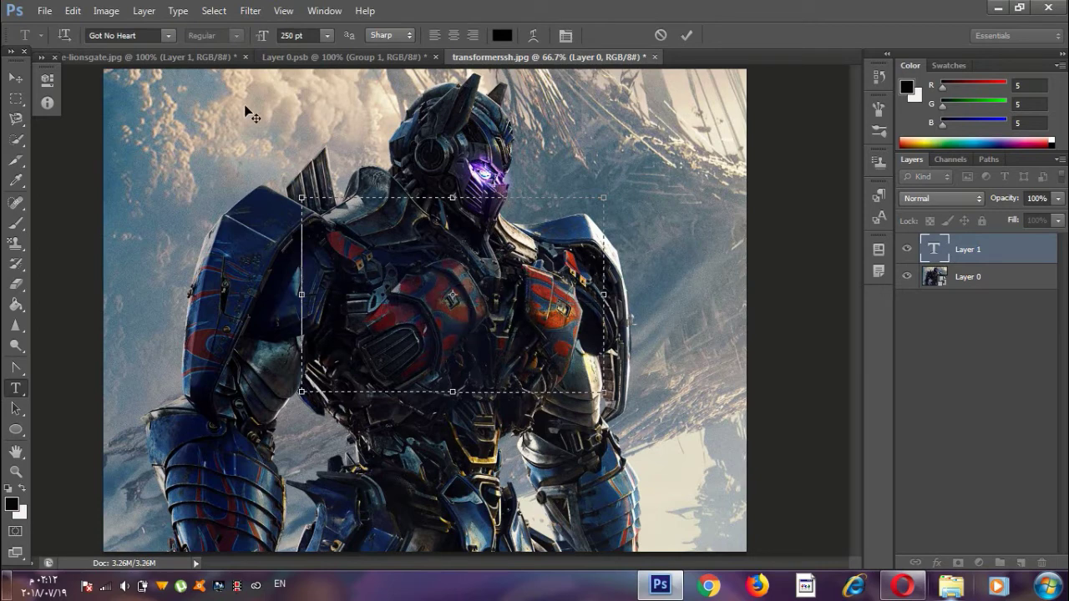
{"action": "left_click", "coordinate": [170, 35]}
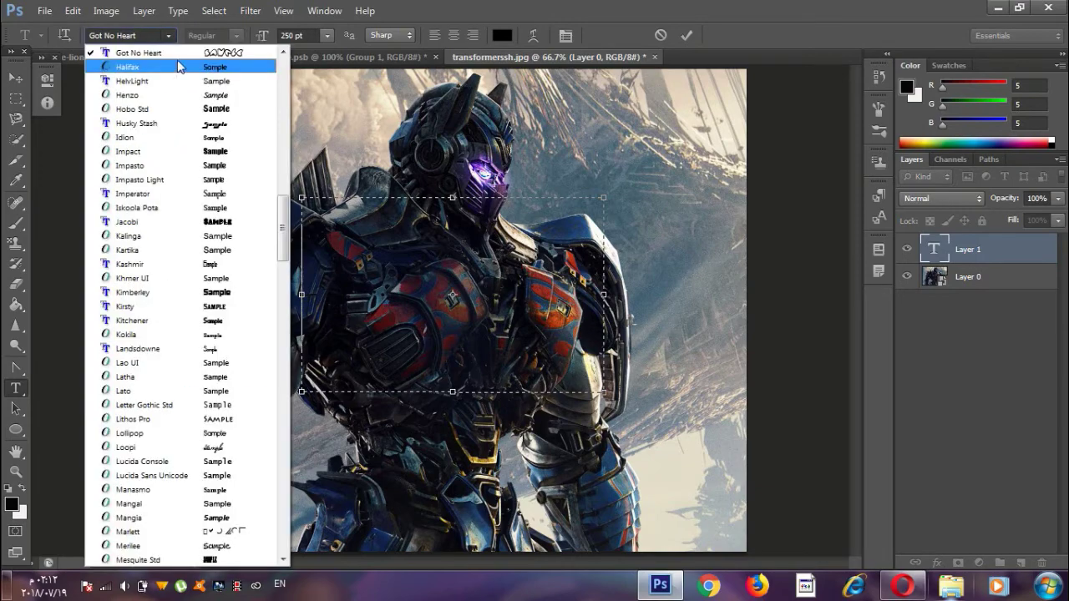
{"action": "left_click", "coordinate": [180, 67]}
{"action": "type", "text": "Welcome"}
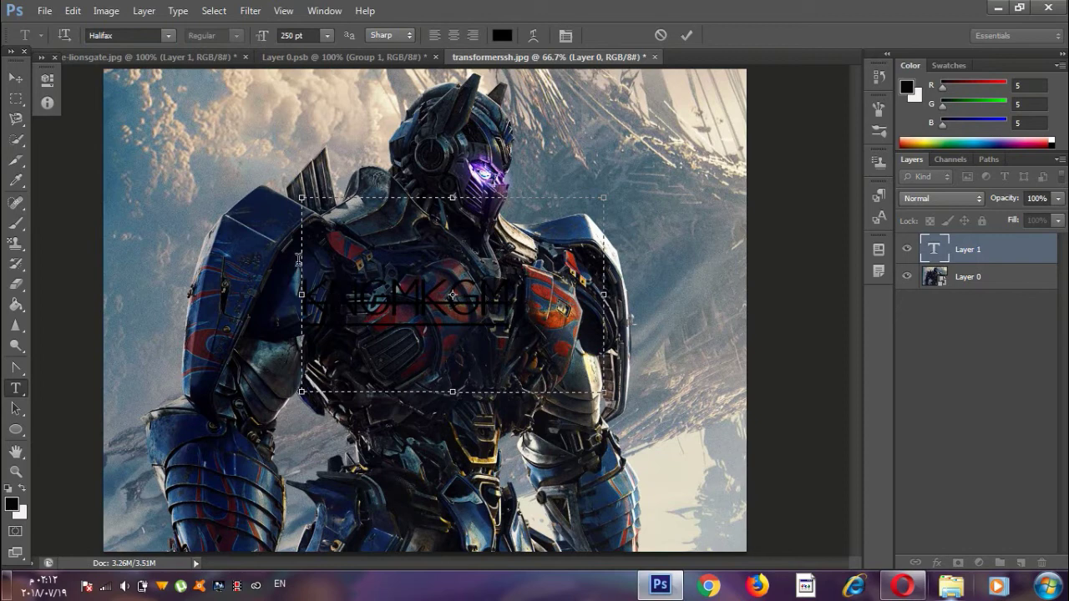
{"action": "left_click", "coordinate": [174, 8]}
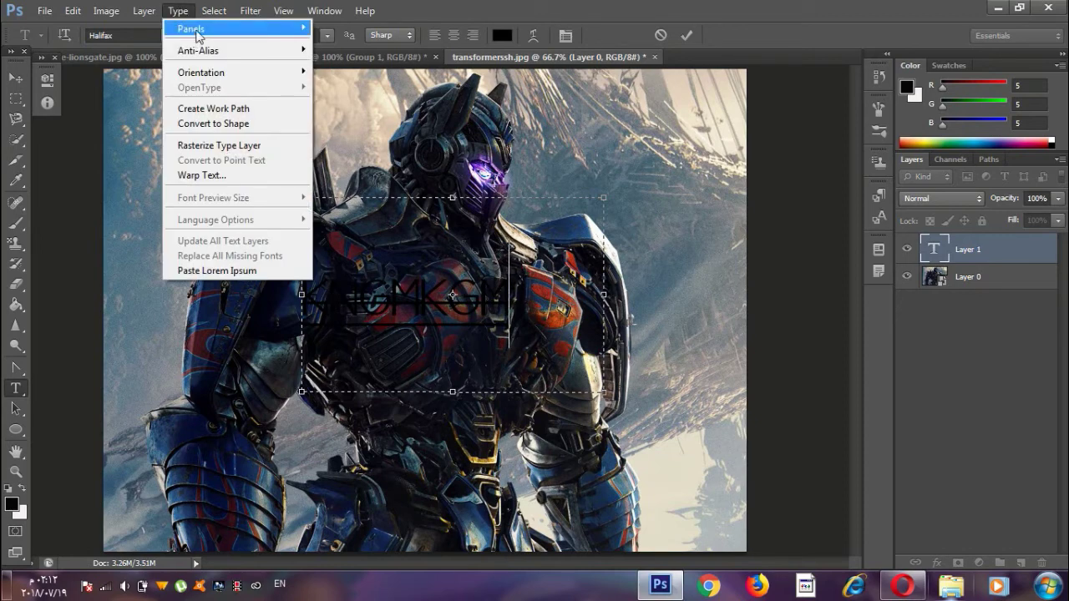
{"action": "mouse_move", "coordinate": [134, 45]}
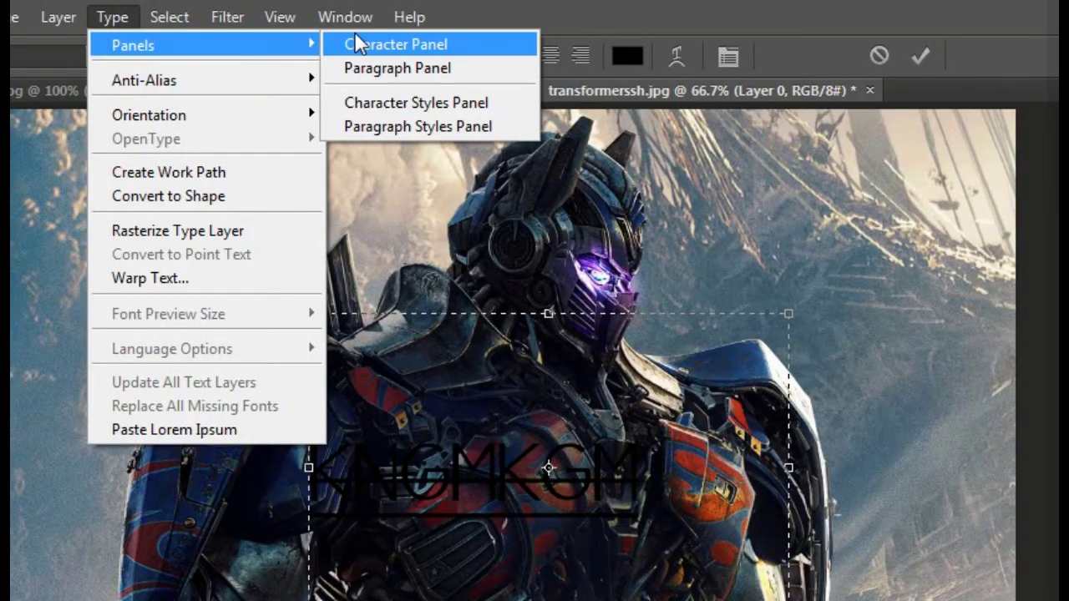
Step: Open the Character panel and try the Jacobi font on the text
{"action": "left_click", "coordinate": [354, 44]}
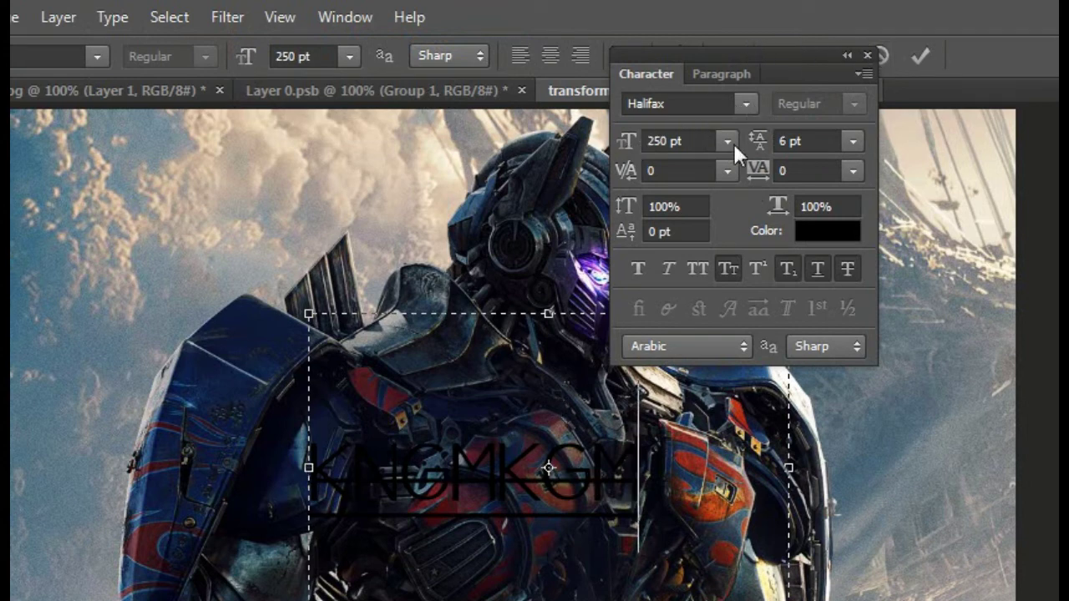
{"action": "left_click", "coordinate": [744, 103]}
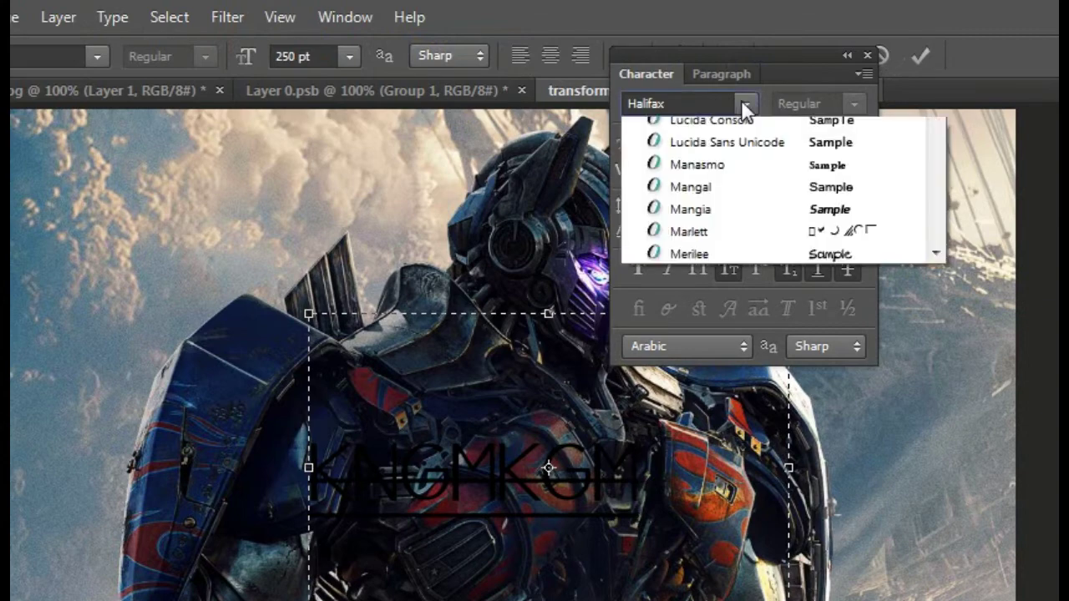
{"action": "left_click", "coordinate": [741, 104]}
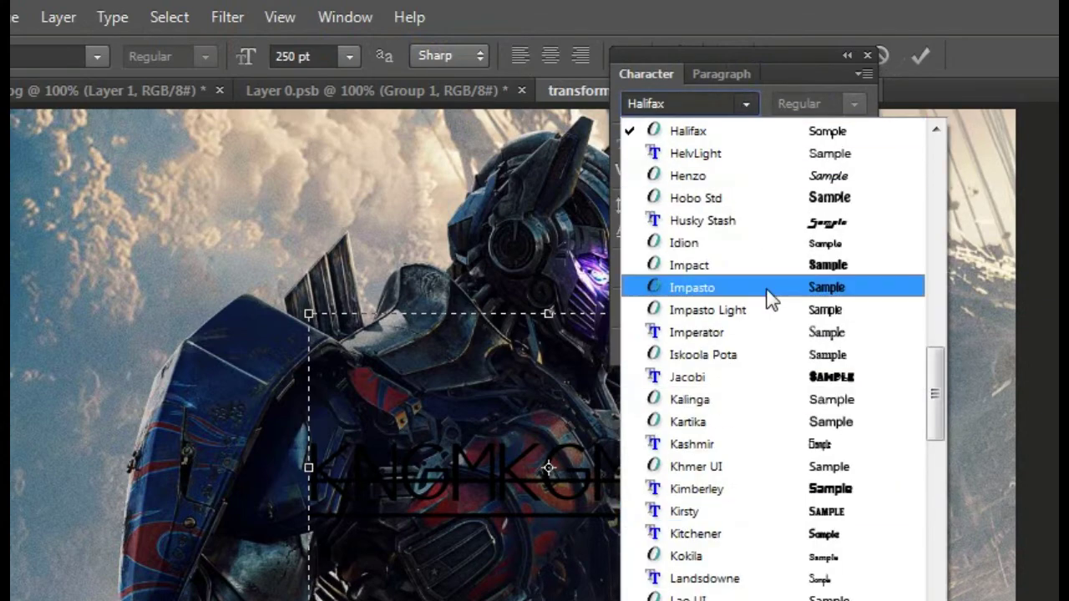
{"action": "left_click", "coordinate": [863, 386]}
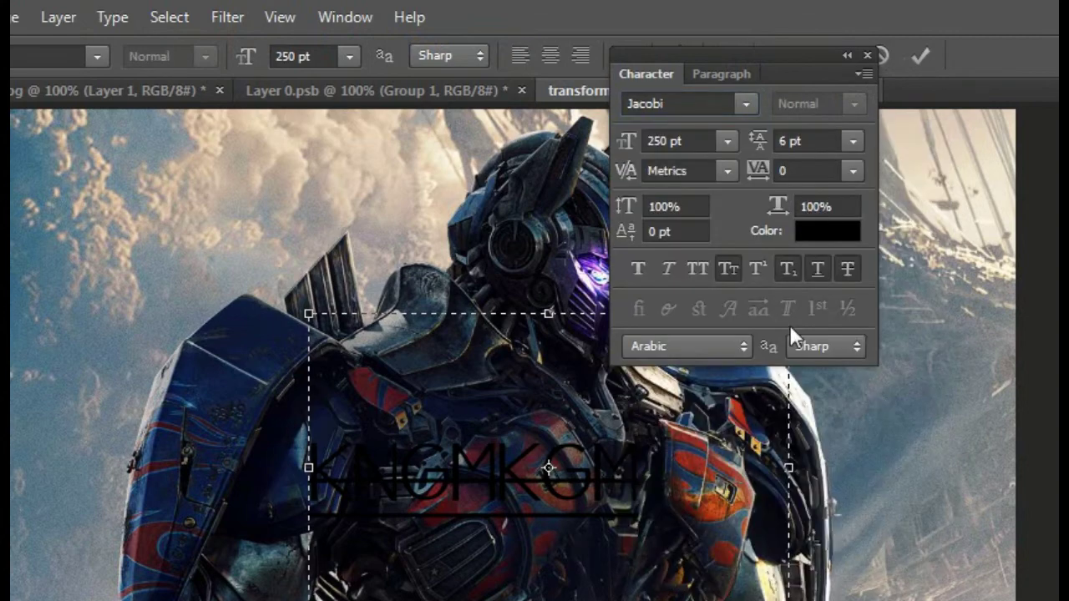
Step: Set the text to Kartika with Auto leading, turning off underline and strikethrough
{"action": "left_click_drag", "start_coordinate": [624, 470], "coordinate": [309, 472]}
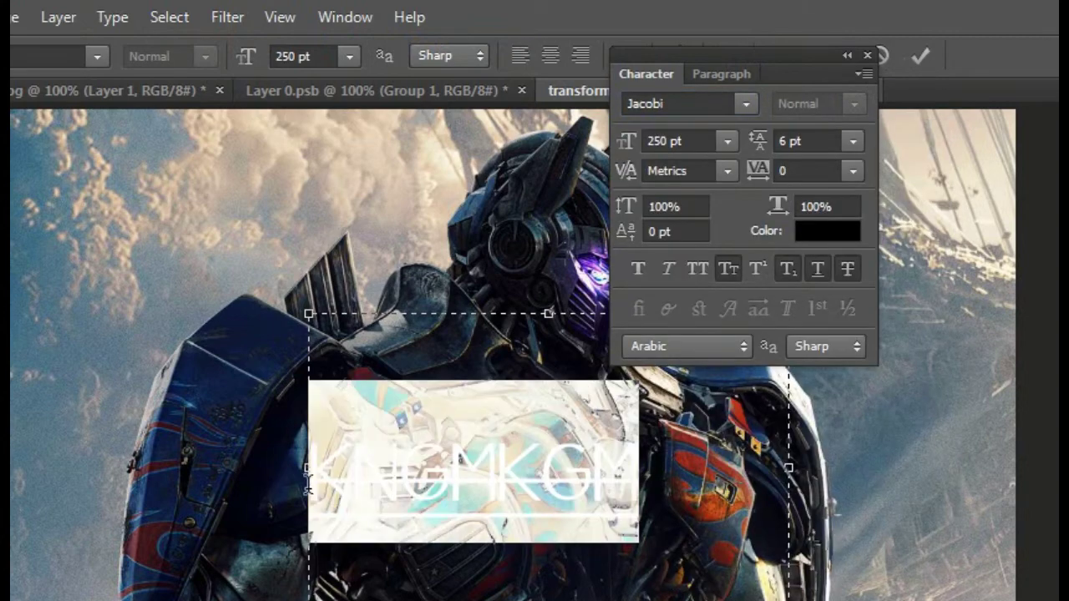
{"action": "left_click", "coordinate": [746, 104]}
{"action": "left_click", "coordinate": [778, 420]}
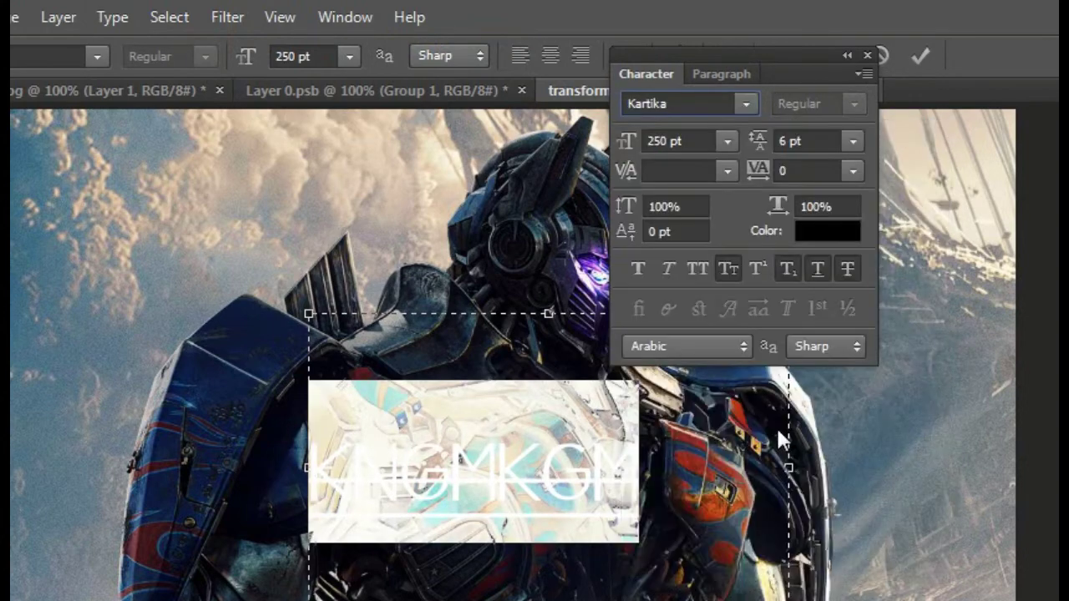
{"action": "left_click", "coordinate": [855, 136]}
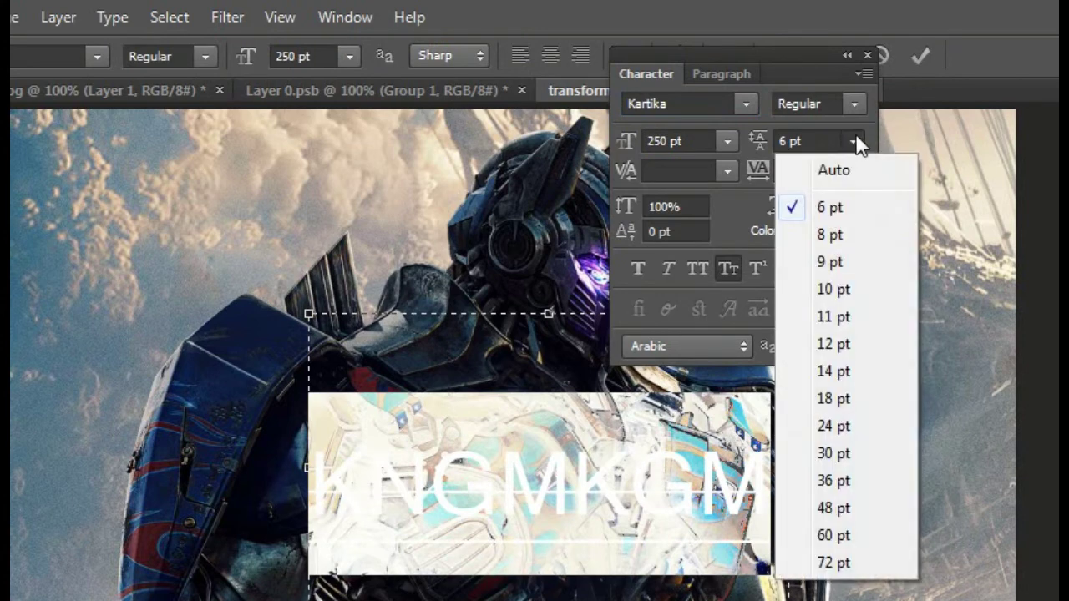
{"action": "left_click", "coordinate": [839, 171]}
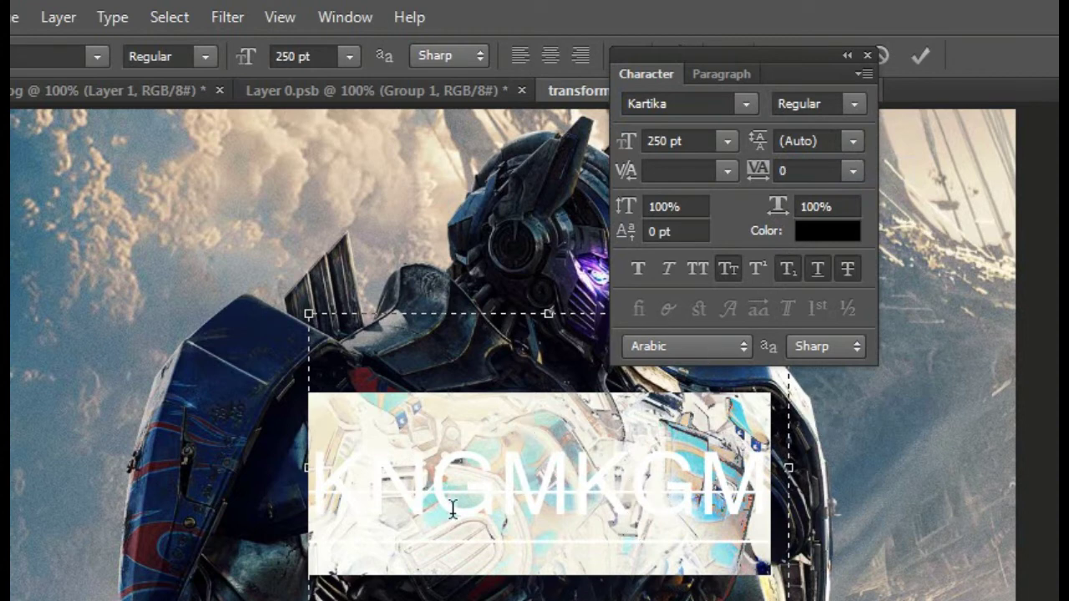
{"action": "left_click", "coordinate": [818, 266]}
{"action": "left_click", "coordinate": [848, 270]}
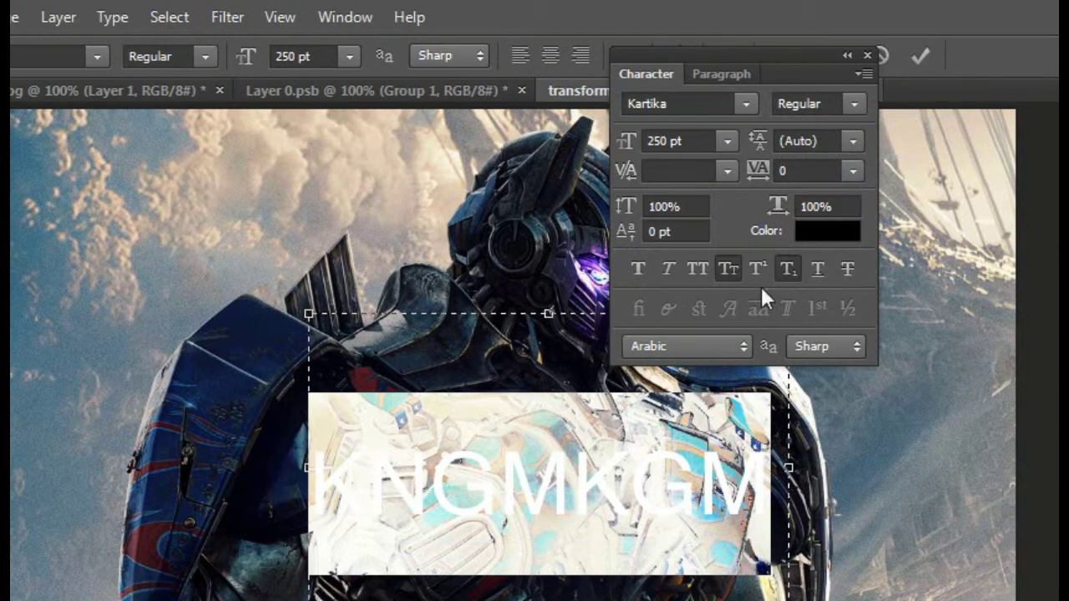
Step: Replace the text with the new word KNMMBKEN and select its first letters
{"action": "key", "text": "BackSpace"}
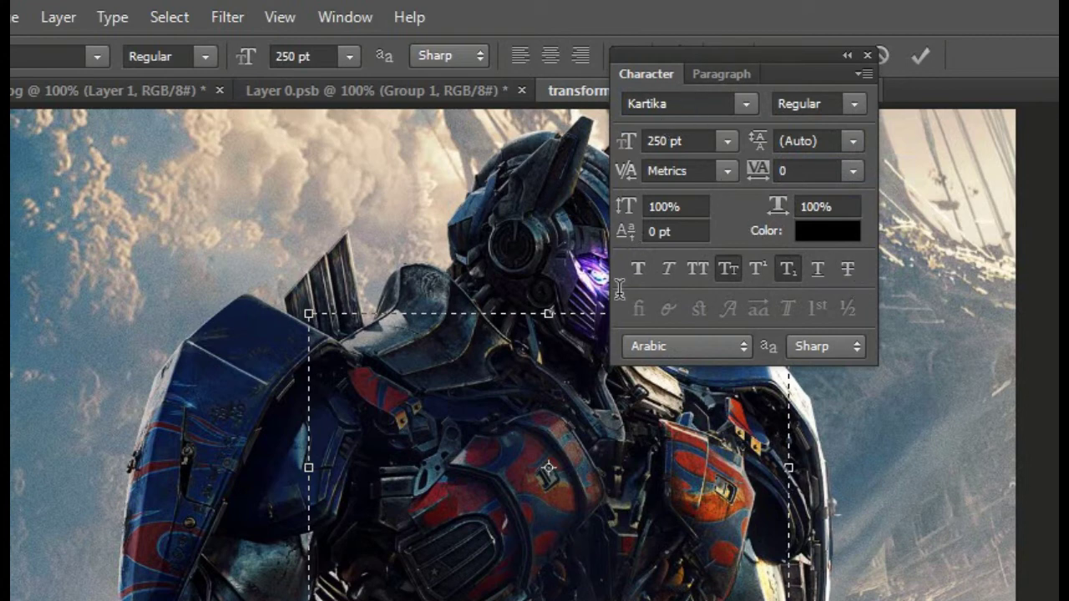
{"action": "left_click", "coordinate": [564, 402]}
{"action": "type", "text": "KNMMBKEN"}
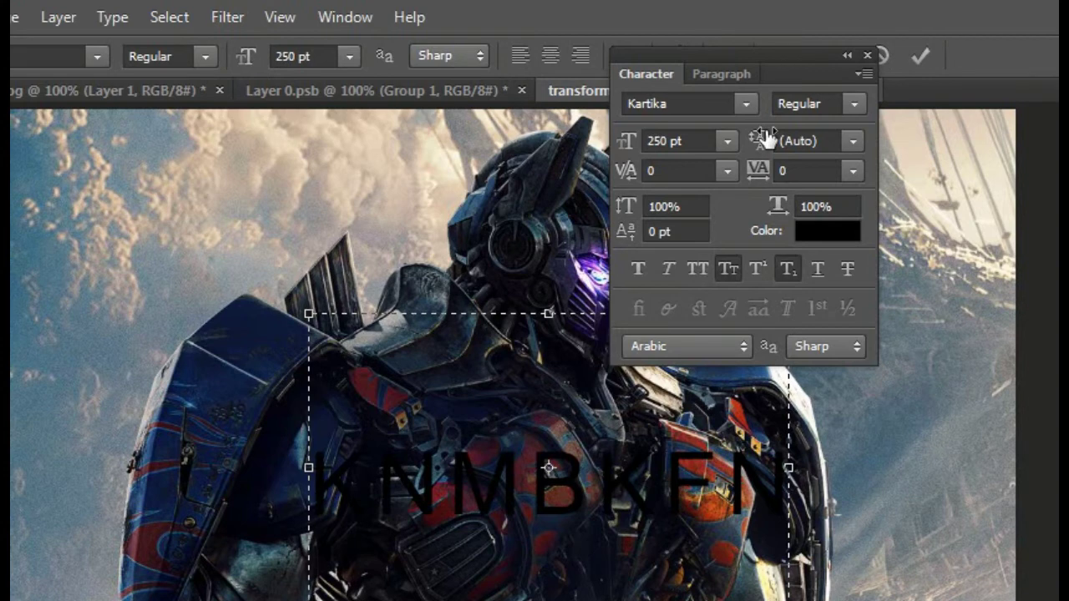
{"action": "mouse_move", "coordinate": [569, 453]}
{"action": "left_mouse_down"}
{"action": "mouse_move", "coordinate": [343, 487]}
{"action": "mouse_move", "coordinate": [369, 455]}
{"action": "left_mouse_up"}
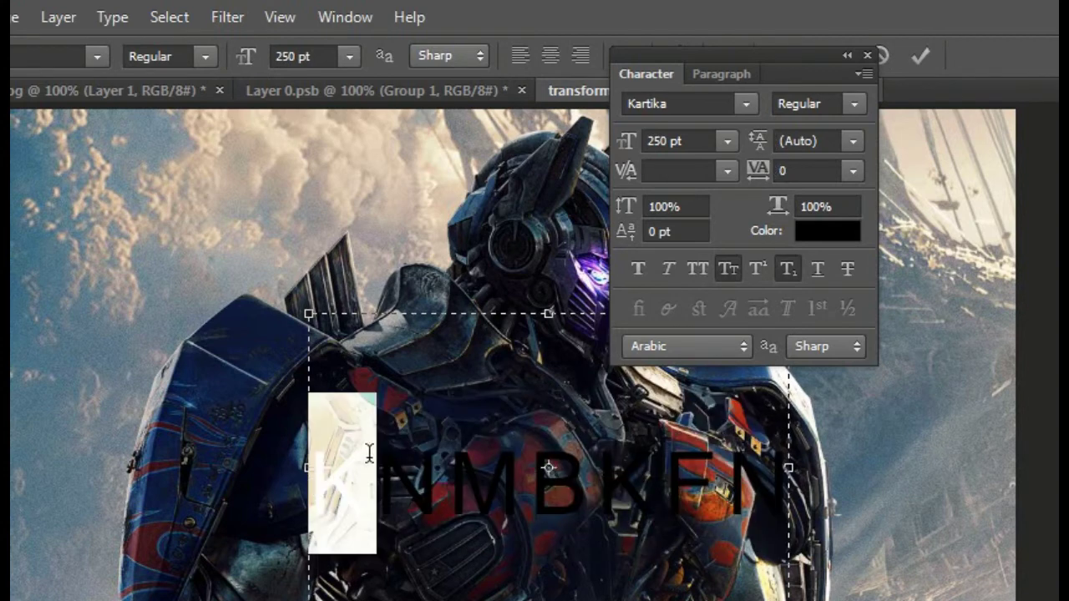
{"action": "left_click", "coordinate": [406, 547]}
{"action": "mouse_move", "coordinate": [334, 478]}
{"action": "left_mouse_down"}
{"action": "mouse_move", "coordinate": [621, 575]}
{"action": "mouse_move", "coordinate": [800, 548]}
{"action": "left_mouse_up"}
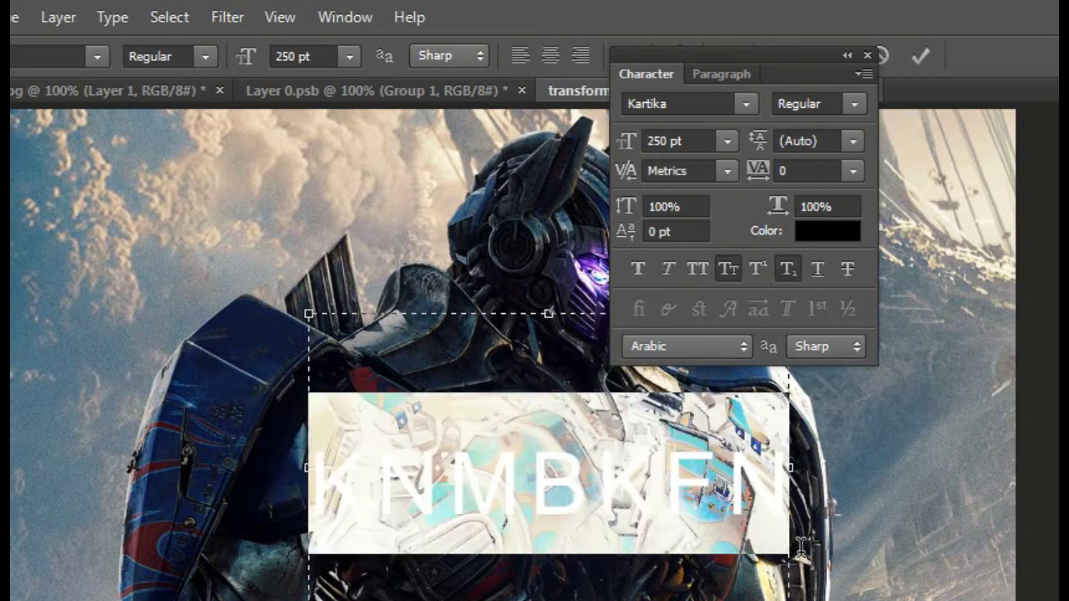
Step: In the Paragraph panel, try Center and the justify options, settling on Justify All
{"action": "left_click", "coordinate": [727, 74]}
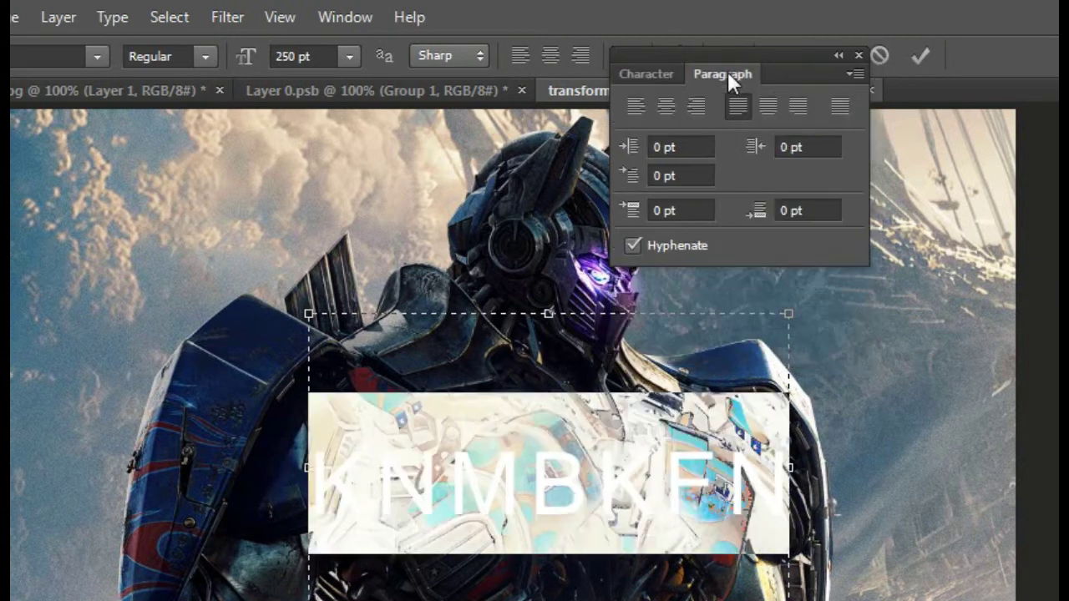
{"action": "left_click", "coordinate": [667, 107]}
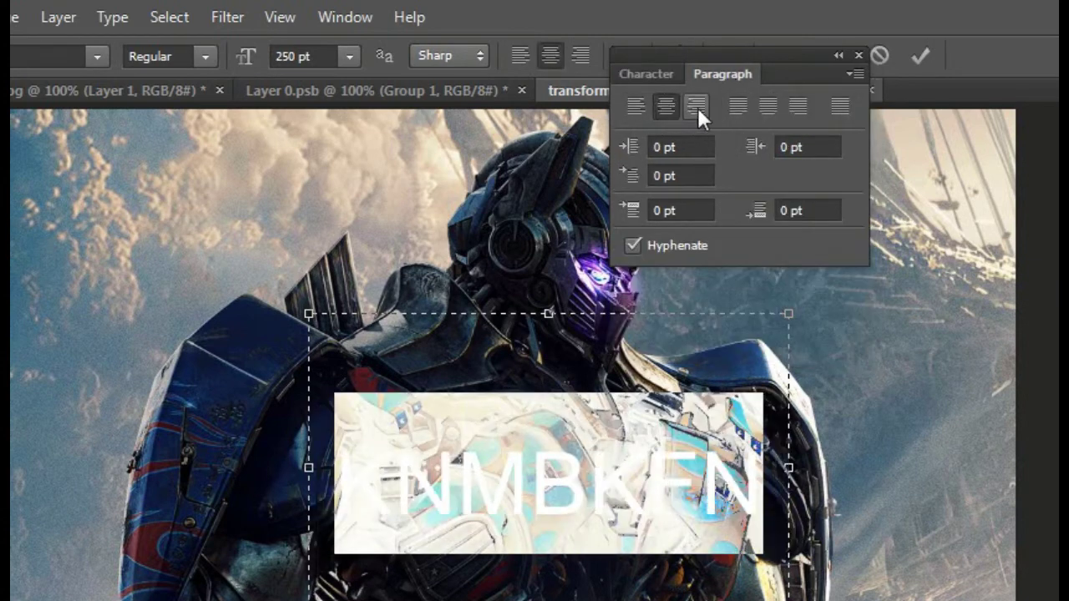
{"action": "left_click", "coordinate": [770, 111]}
{"action": "left_click", "coordinate": [808, 111]}
{"action": "left_click", "coordinate": [836, 107]}
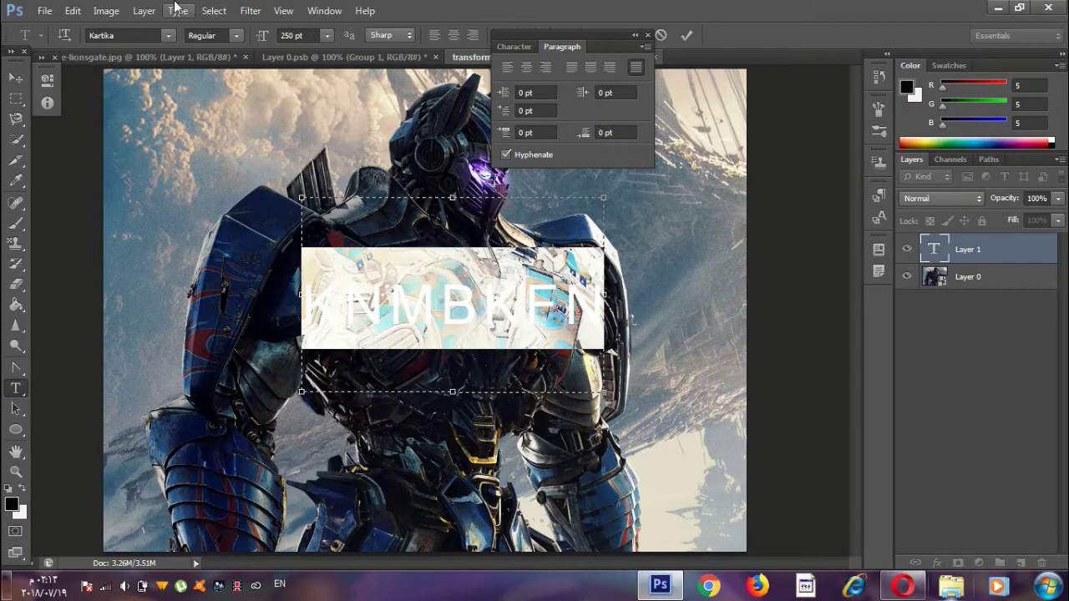
{"action": "left_click", "coordinate": [178, 10]}
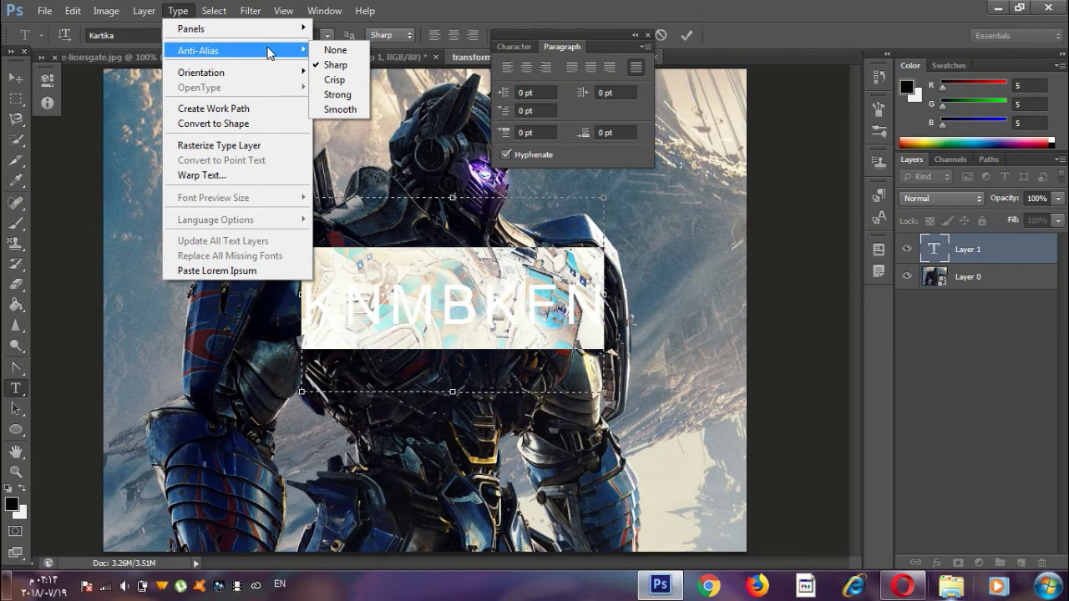
{"action": "mouse_move", "coordinate": [221, 73]}
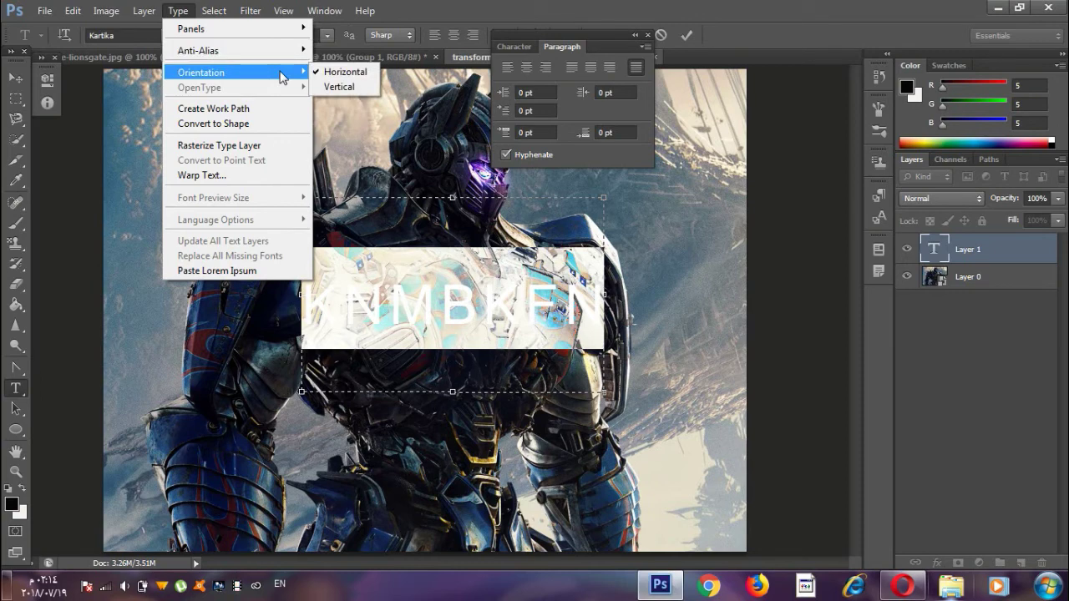
Step: Set the KNMBKFN text layer's orientation to Vertical
{"action": "left_click", "coordinate": [338, 86]}
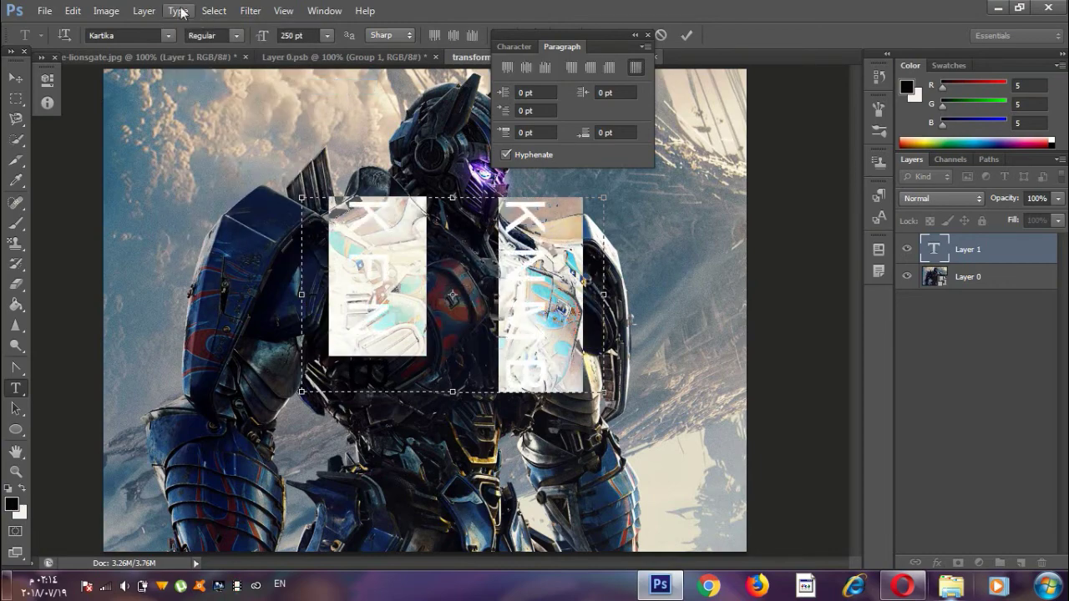
{"action": "left_click", "coordinate": [144, 12]}
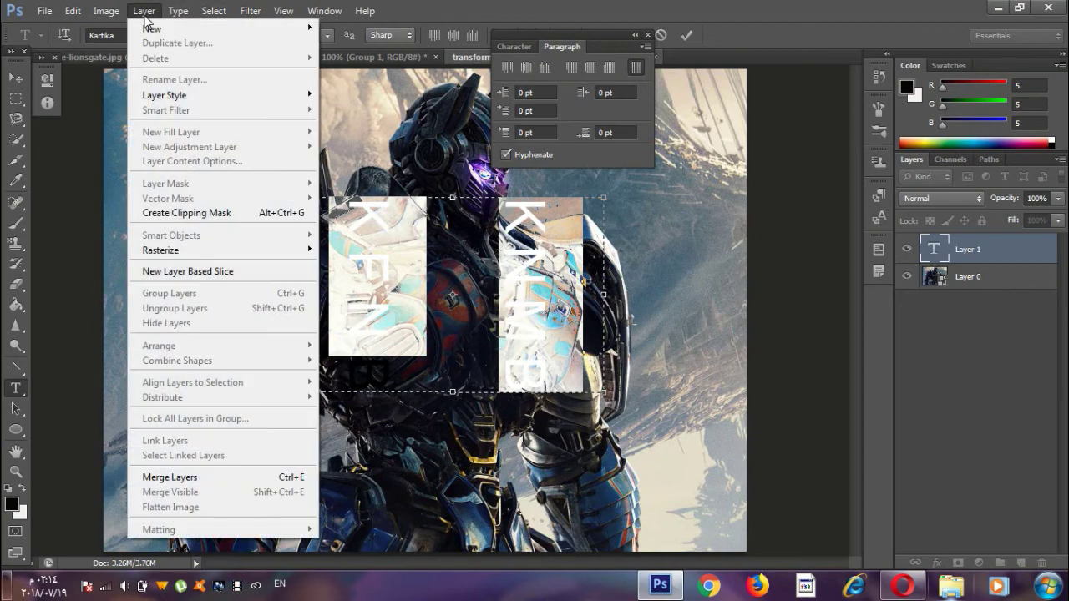
{"action": "mouse_move", "coordinate": [178, 11]}
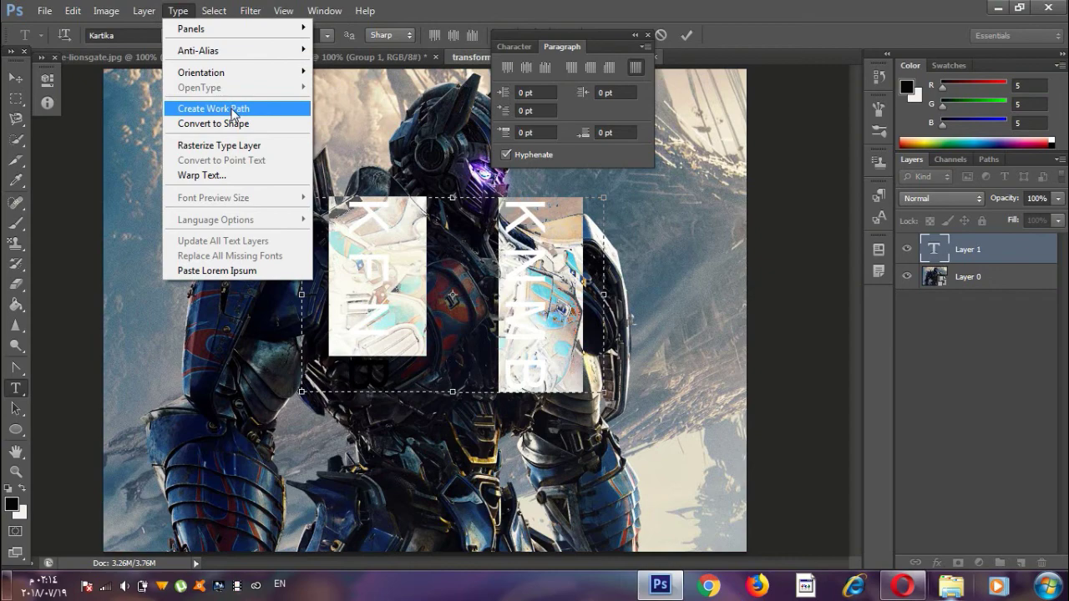
Step: Preview an Arc warp on the vertical text, discard it, and close the Character/Paragraph panel
{"action": "left_click", "coordinate": [229, 176]}
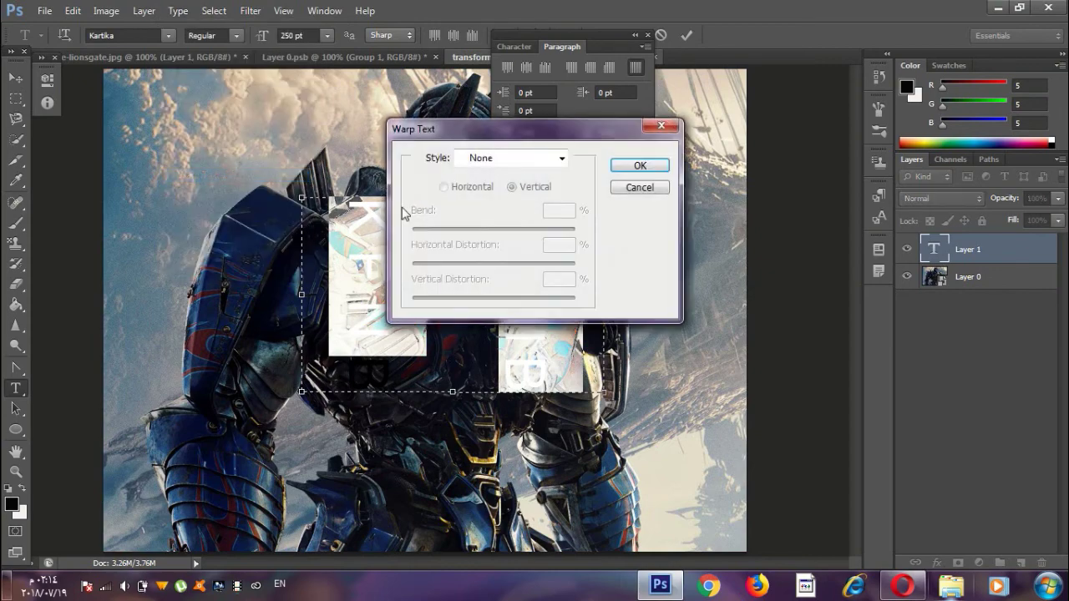
{"action": "left_click", "coordinate": [543, 159]}
{"action": "left_click", "coordinate": [526, 204]}
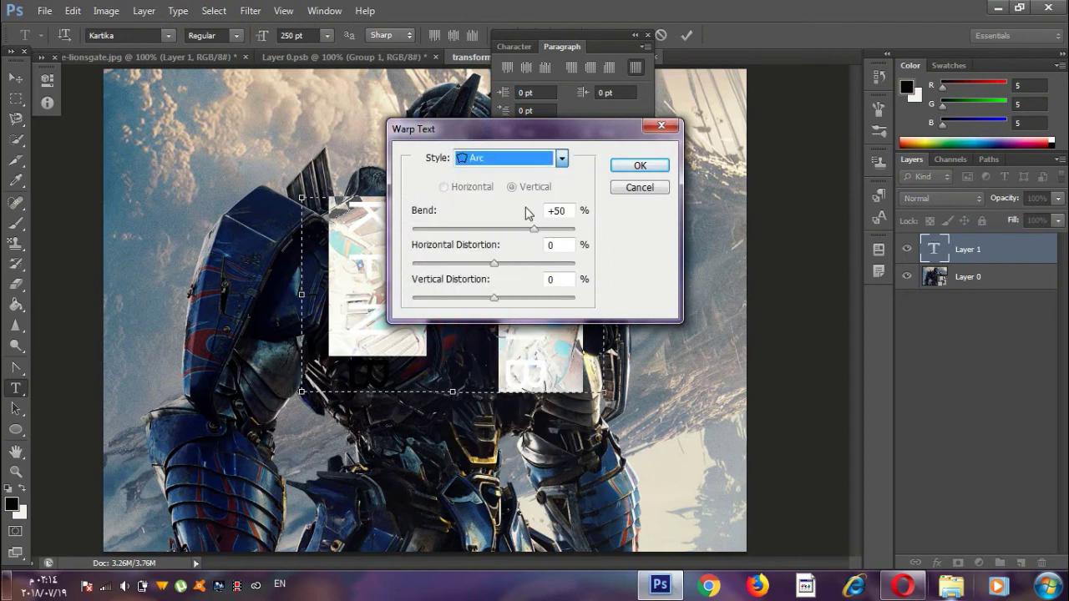
{"action": "left_click", "coordinate": [663, 126]}
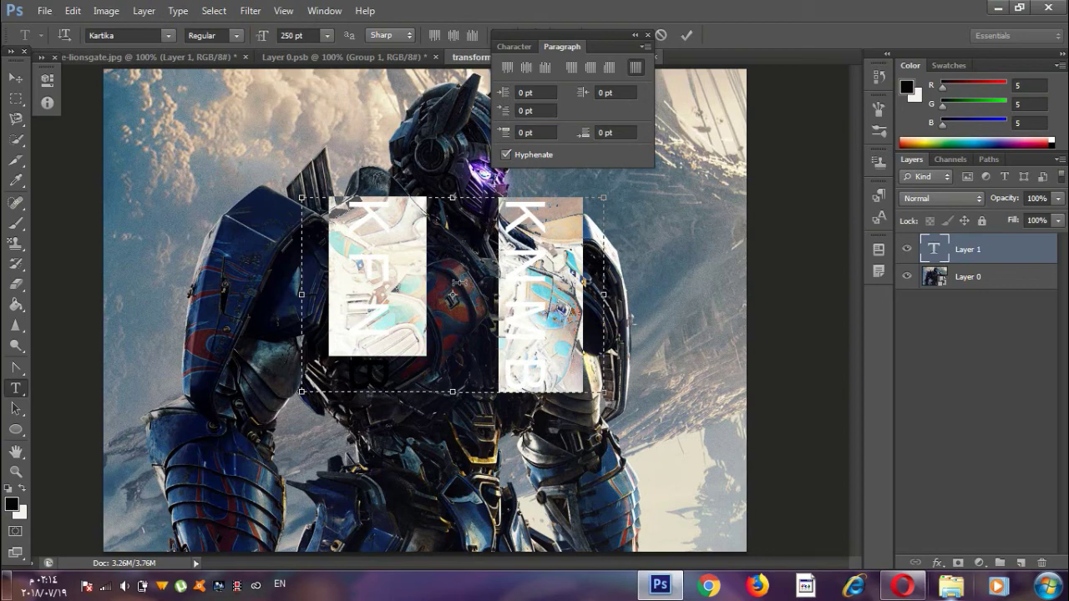
{"action": "left_click", "coordinate": [635, 35]}
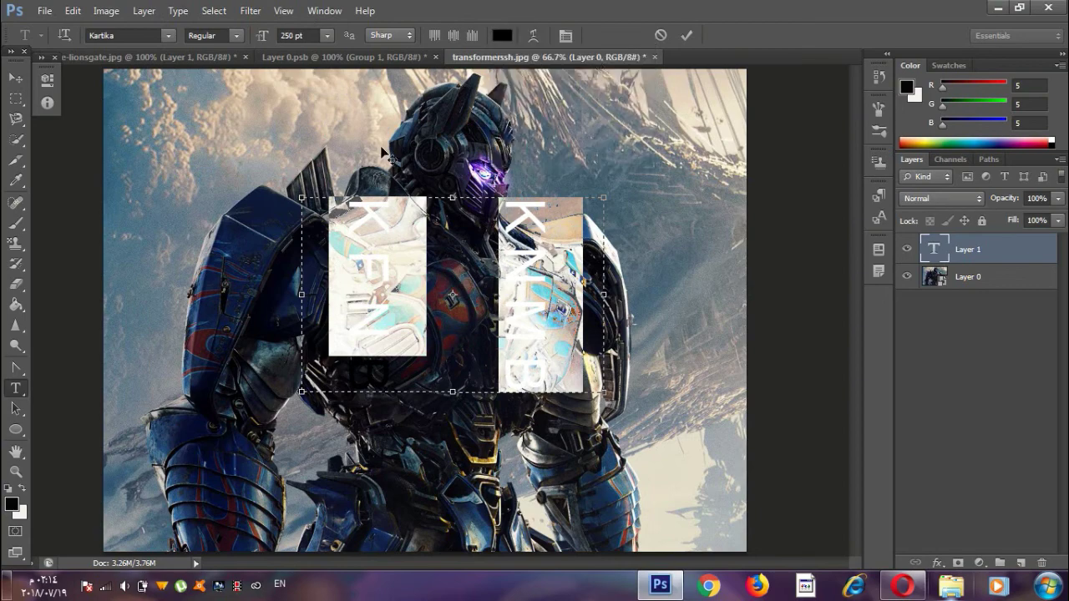
Step: Apply an Arc Upper warp with a -4% bend to the vertical text
{"action": "left_click", "coordinate": [535, 34]}
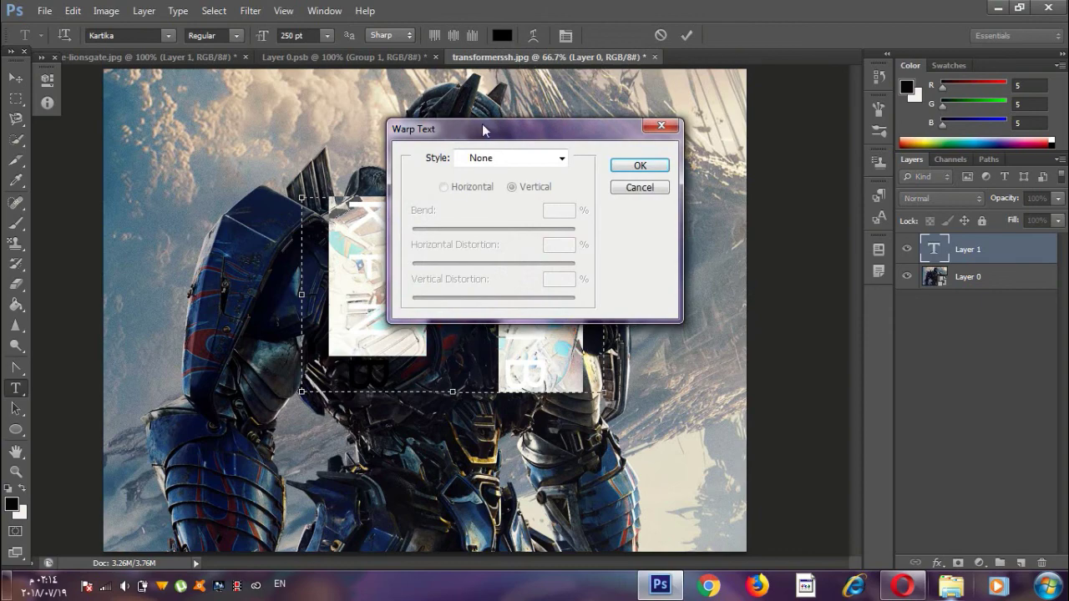
{"action": "left_click", "coordinate": [499, 161]}
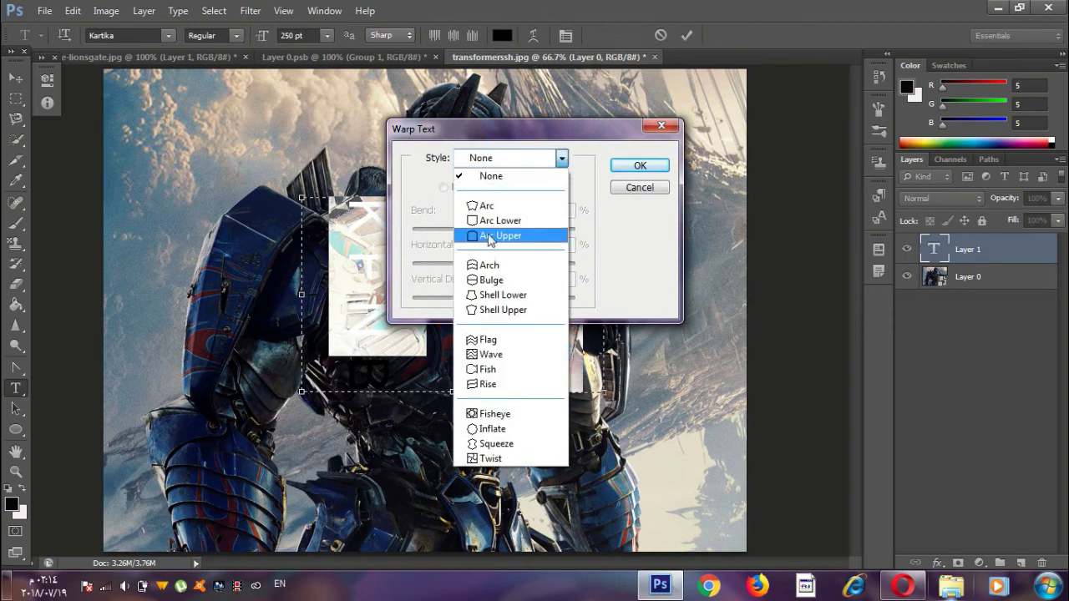
{"action": "left_click", "coordinate": [491, 205]}
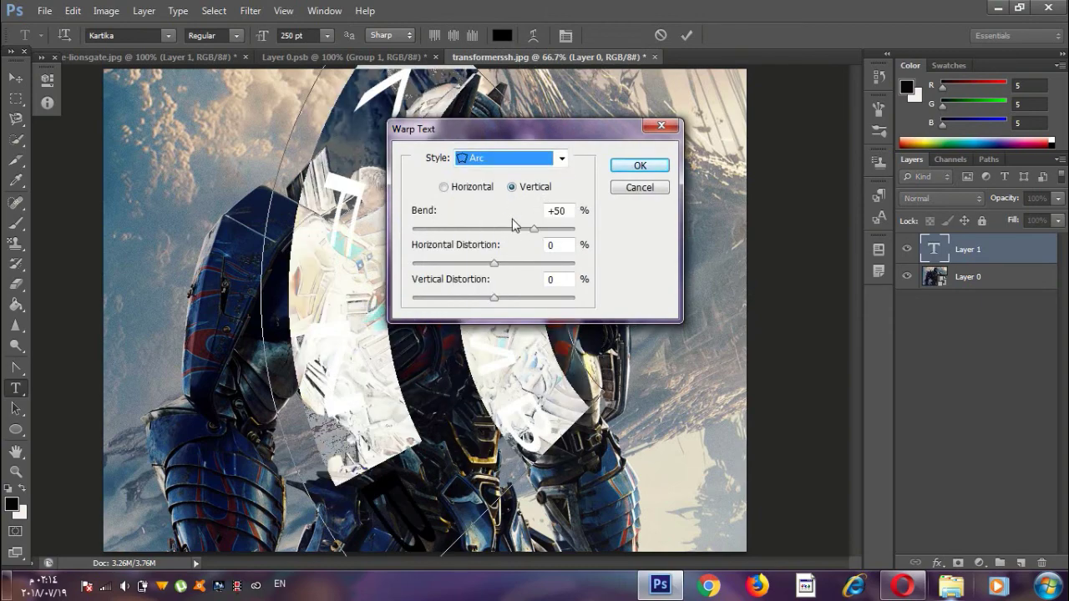
{"action": "left_click_drag", "start_coordinate": [533, 231], "coordinate": [519, 236]}
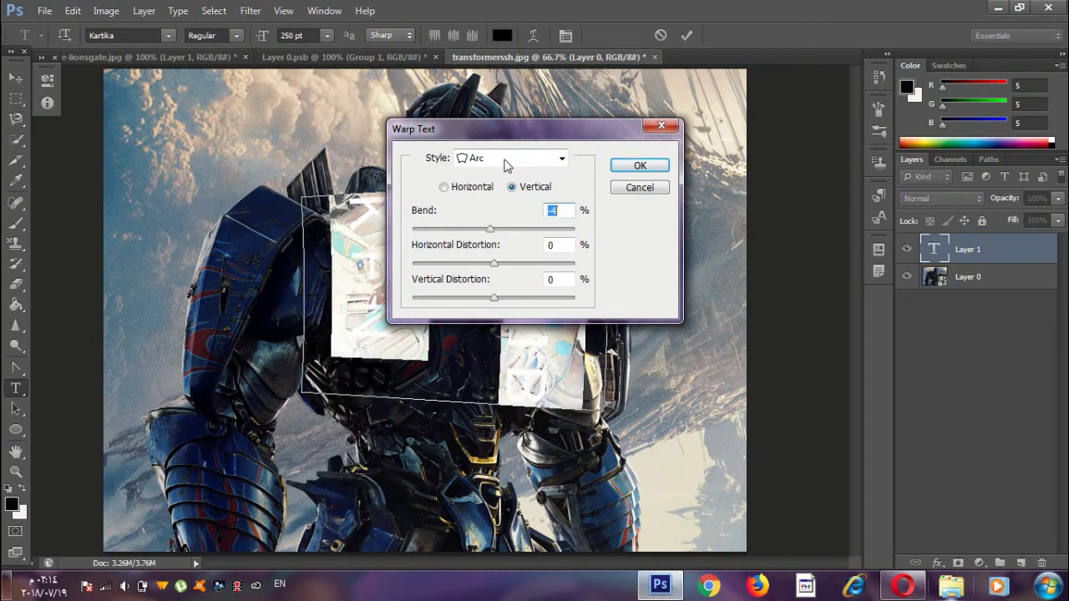
{"action": "left_click", "coordinate": [507, 160]}
{"action": "left_click", "coordinate": [500, 237]}
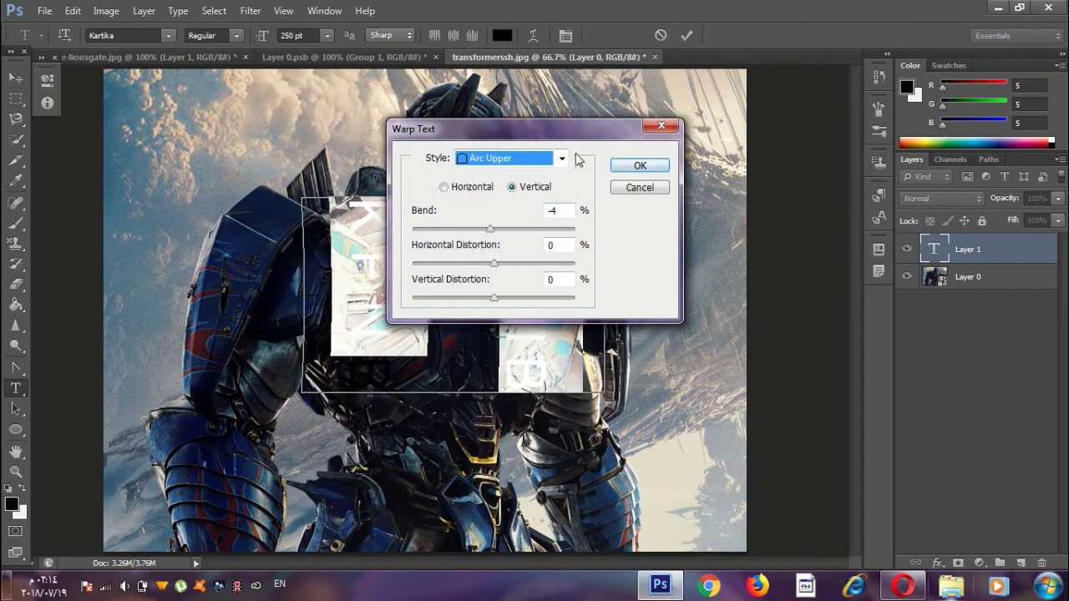
{"action": "left_click", "coordinate": [631, 169]}
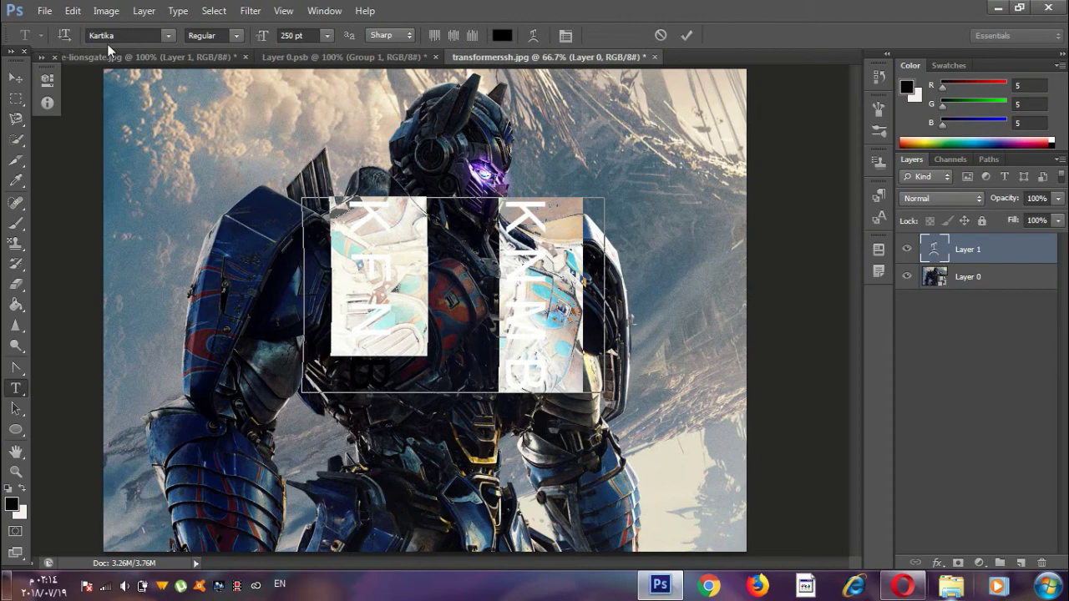
Step: Keep the 250 pt size and Sharp anti-aliasing, then commit the warped text
{"action": "left_click", "coordinate": [172, 35]}
{"action": "left_click", "coordinate": [327, 35]}
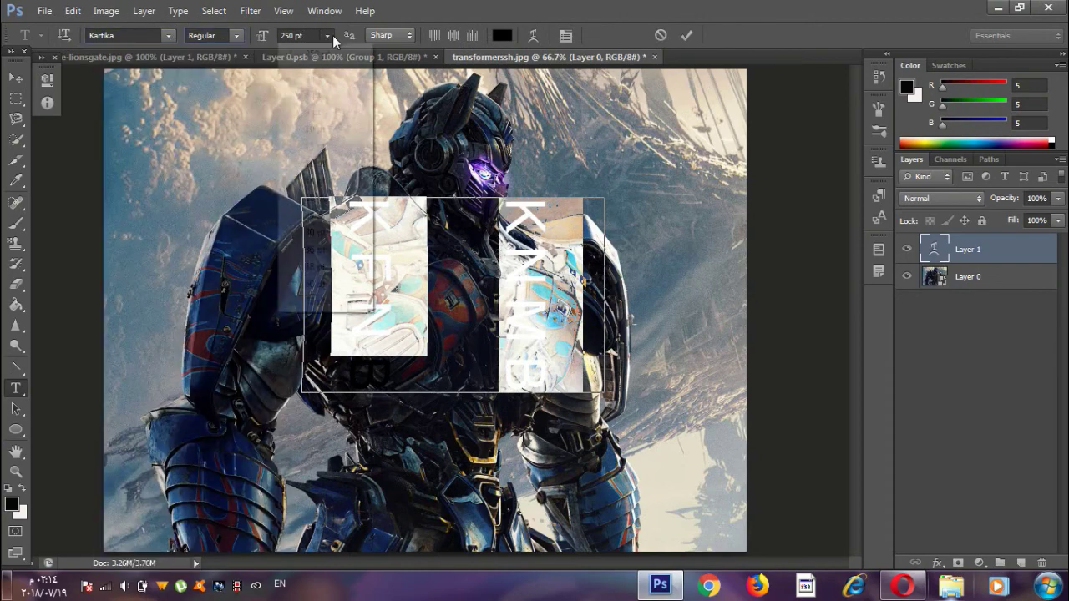
{"action": "left_click", "coordinate": [403, 37]}
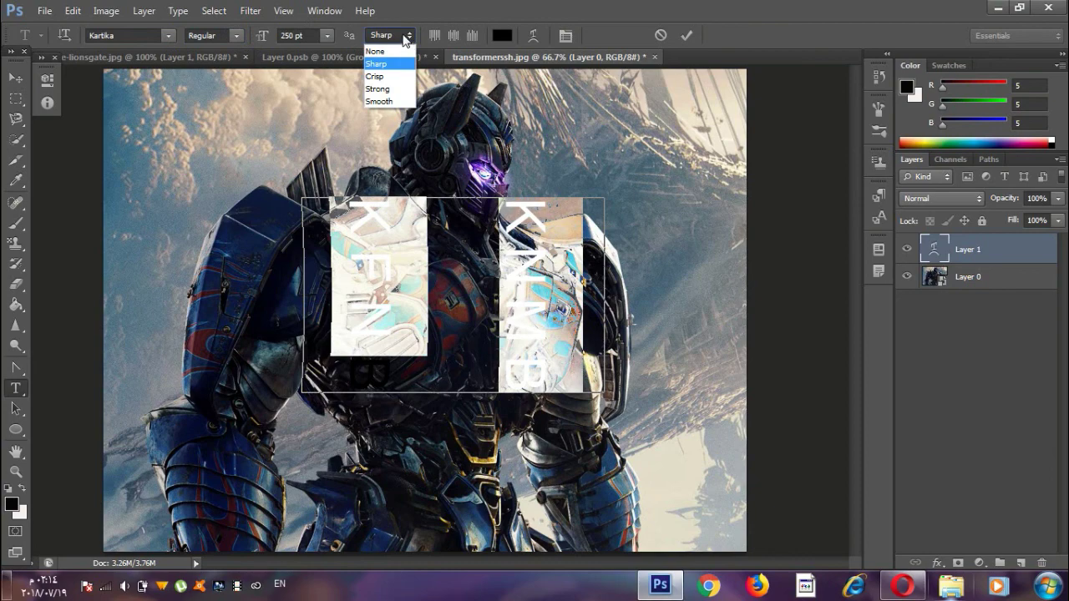
{"action": "left_click", "coordinate": [406, 38]}
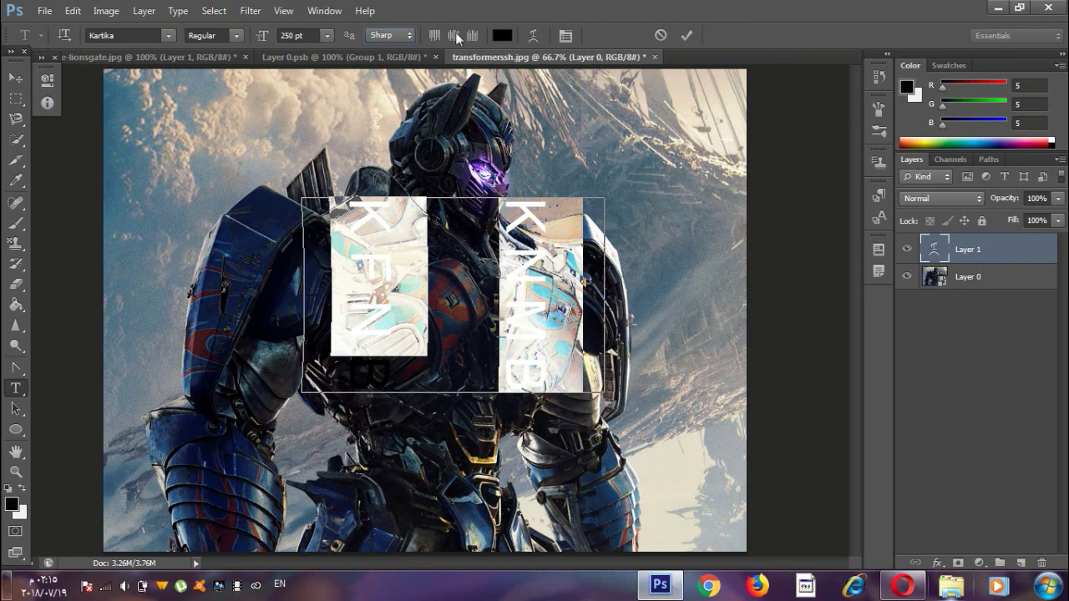
{"action": "left_click", "coordinate": [686, 36]}
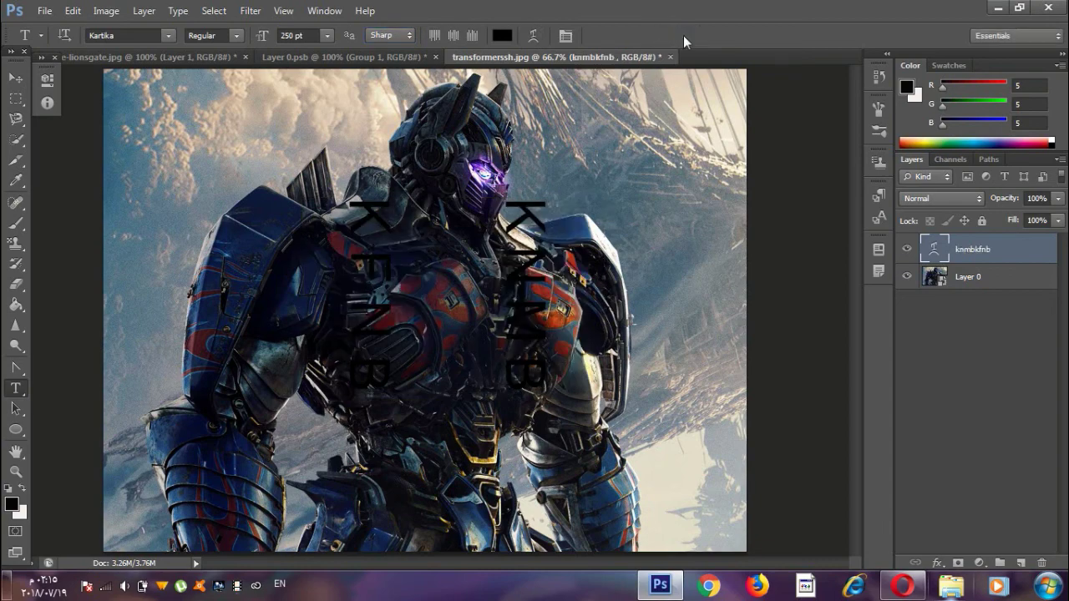